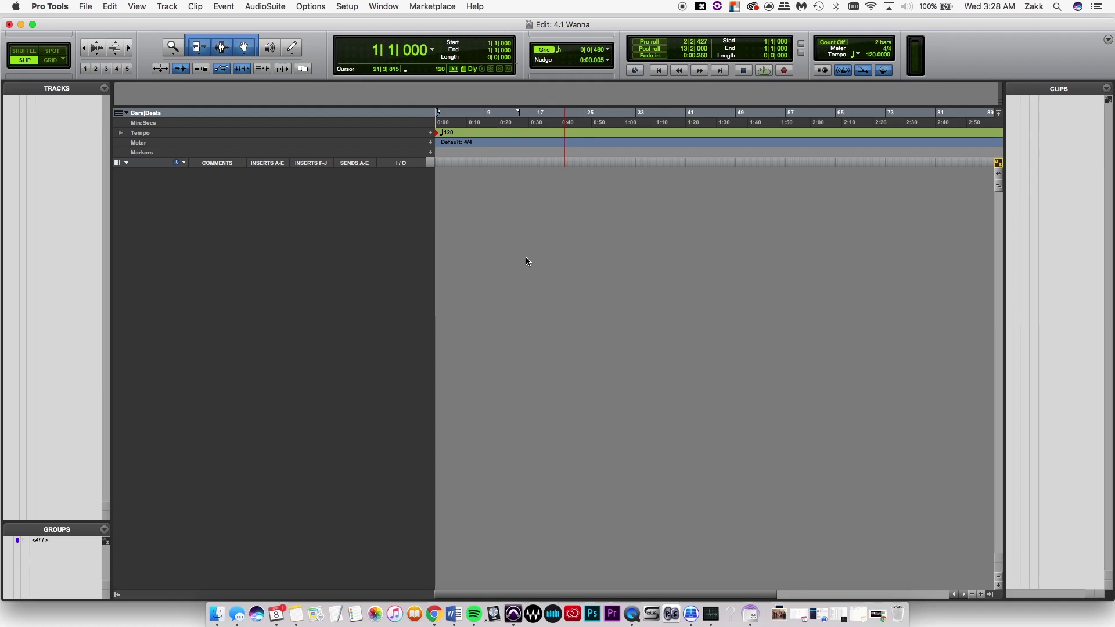
Step: Add every audio file from bass.wav through wide guitar chords.wav in the 4.1 wanna folder to the list of clips to import
{"action": "key", "text": "shift+super+i"}
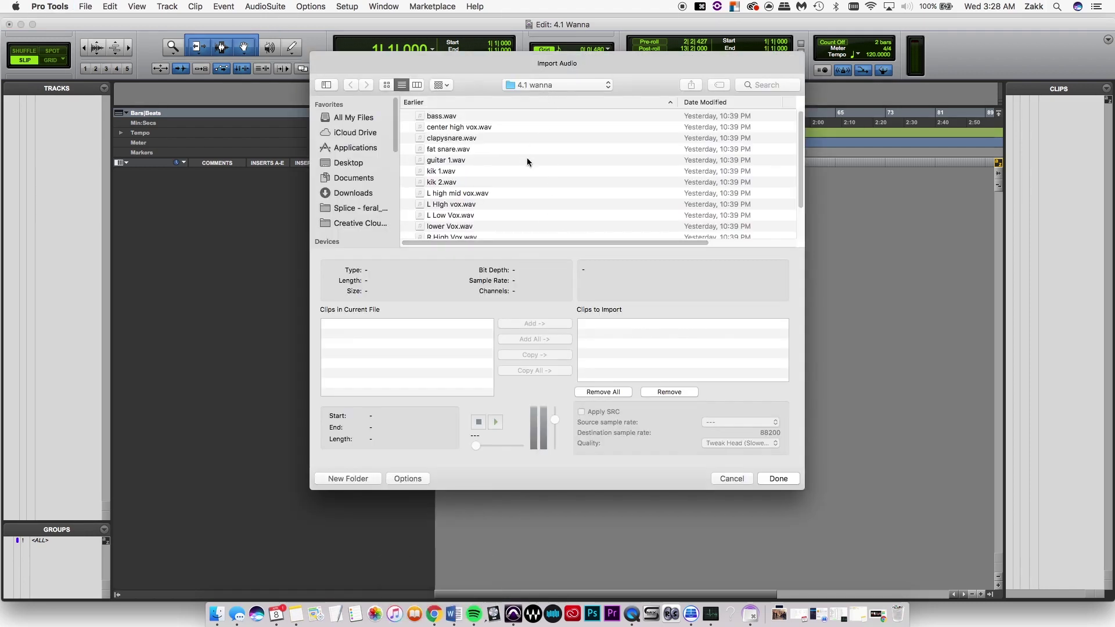
{"action": "left_click", "coordinate": [532, 85]}
{"action": "left_click", "coordinate": [535, 82]}
{"action": "left_click", "coordinate": [486, 116]}
{"action": "scroll", "coordinate": [501, 148], "scroll_direction": "down", "scroll_amount": 4}
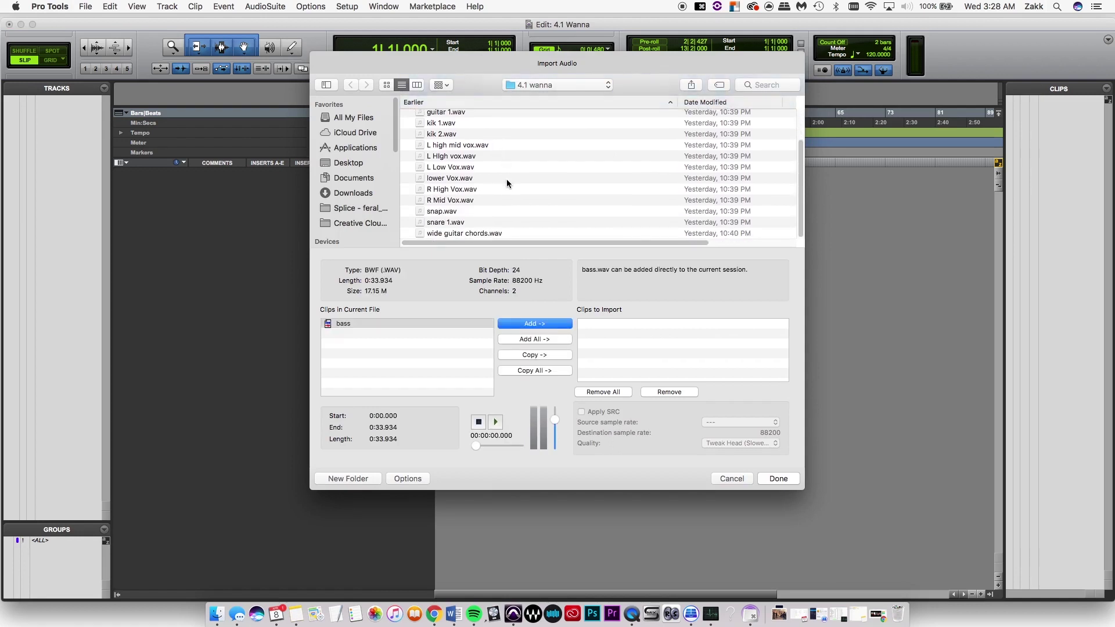
{"action": "left_click", "coordinate": [510, 234], "text": "shift"}
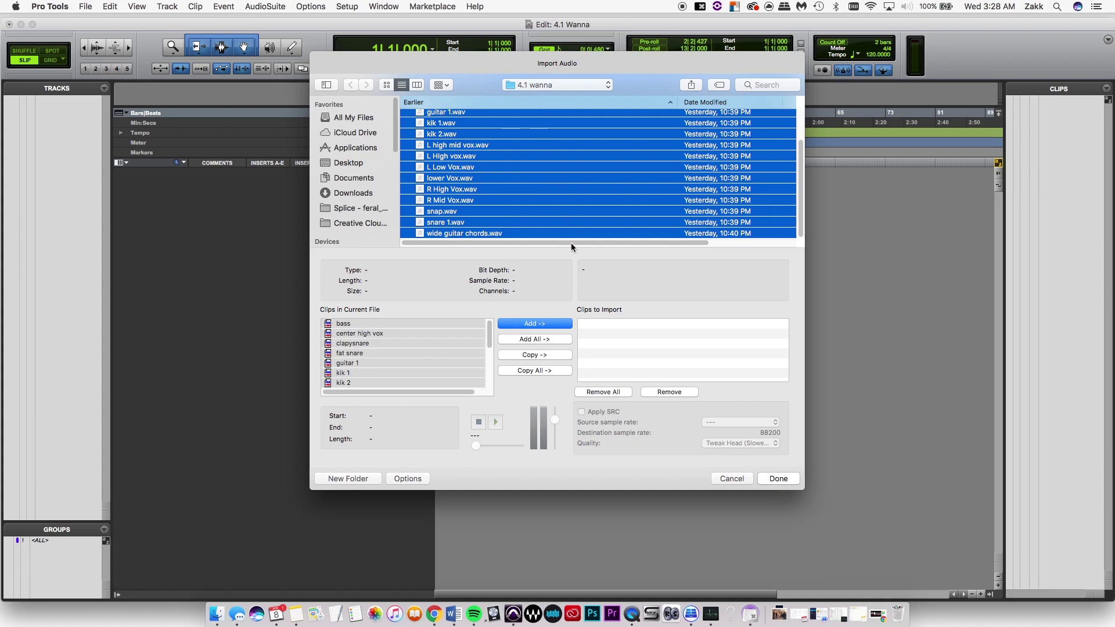
{"action": "left_click", "coordinate": [552, 324]}
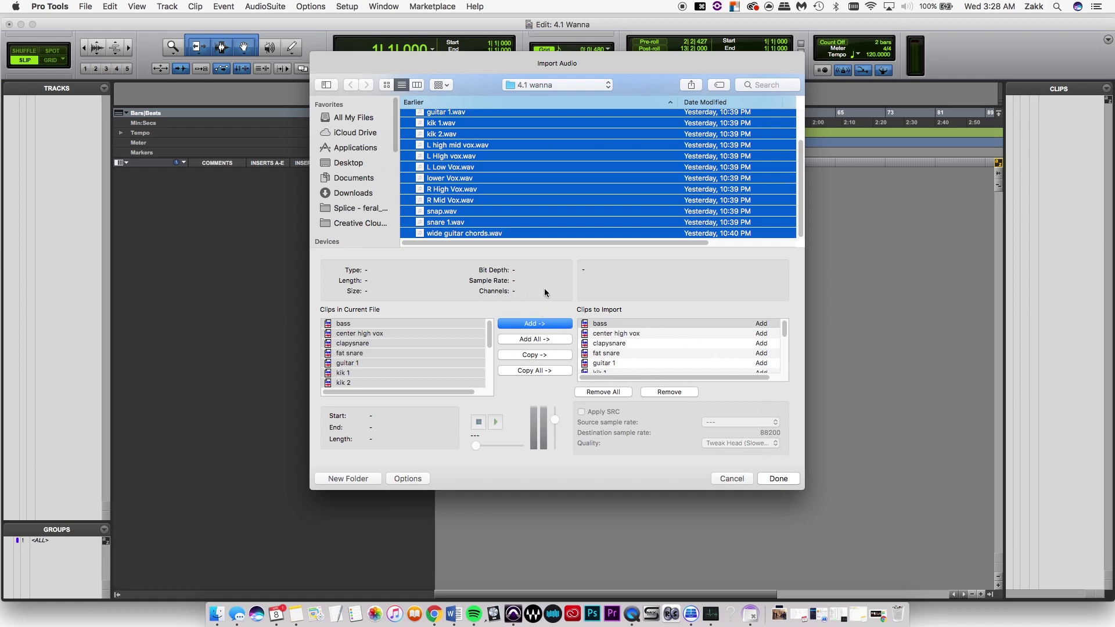
Step: Import the listed clips onto new tracks located at the session start
{"action": "left_click", "coordinate": [439, 324]}
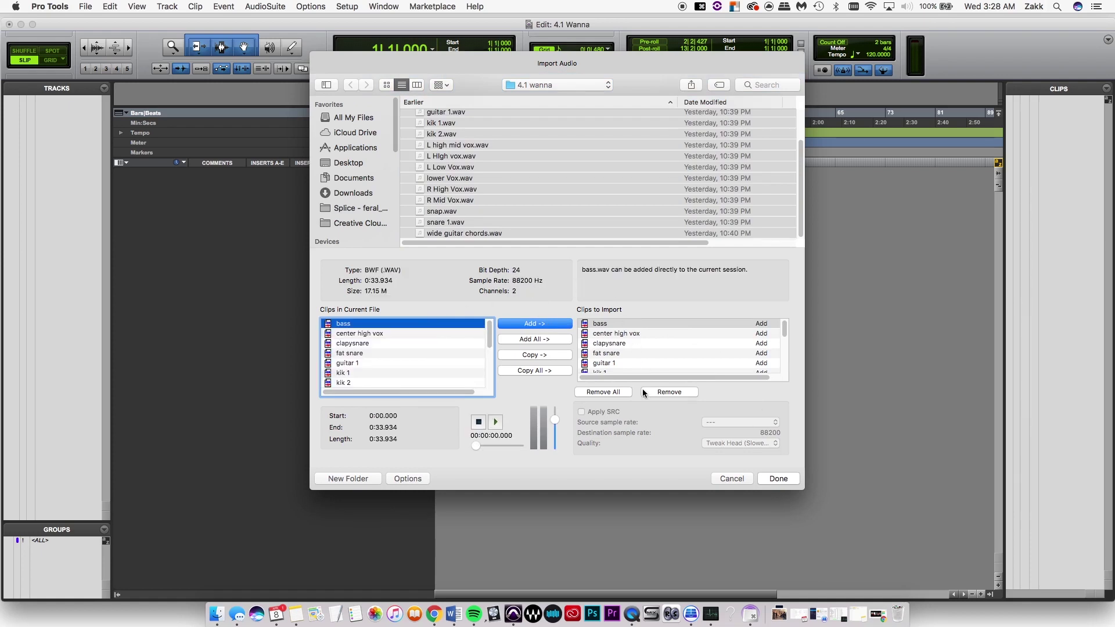
{"action": "left_click", "coordinate": [783, 480]}
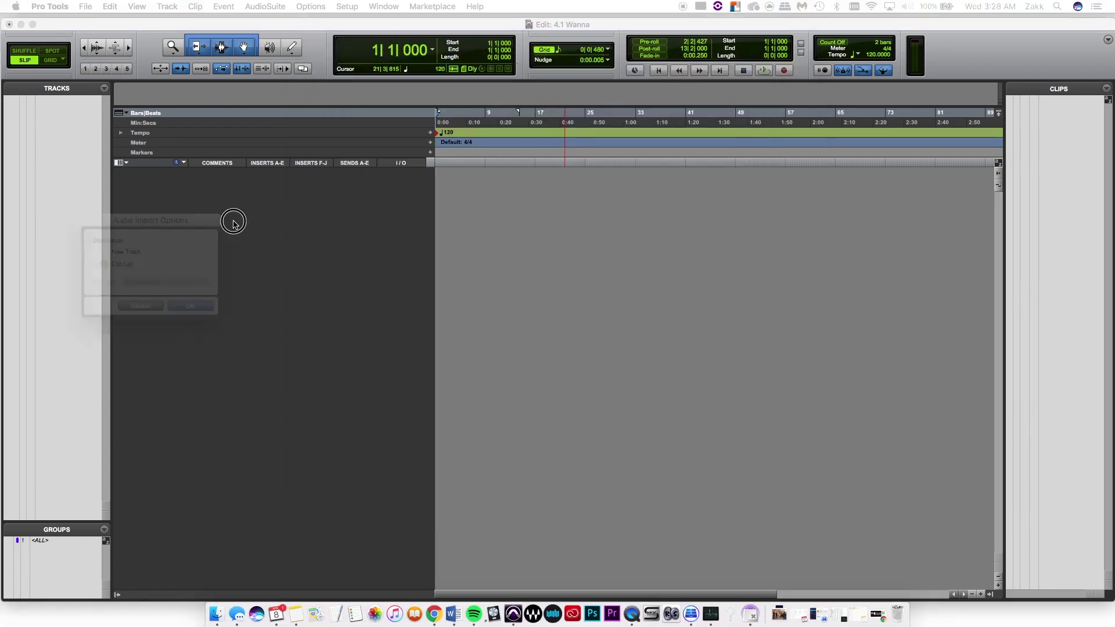
{"action": "left_click", "coordinate": [526, 252]}
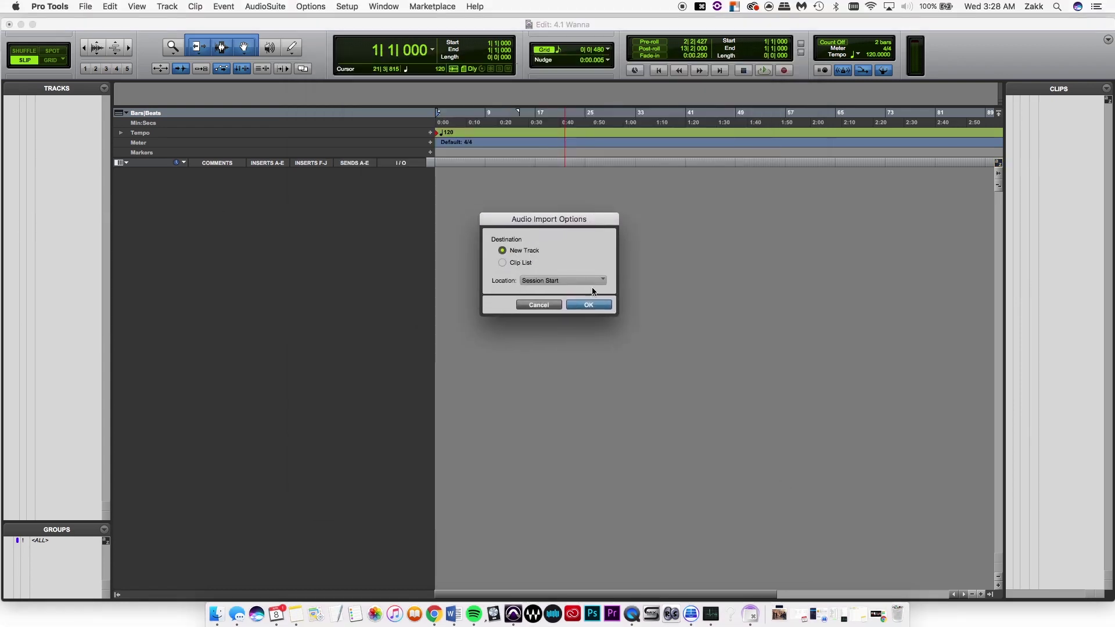
{"action": "left_click", "coordinate": [600, 306]}
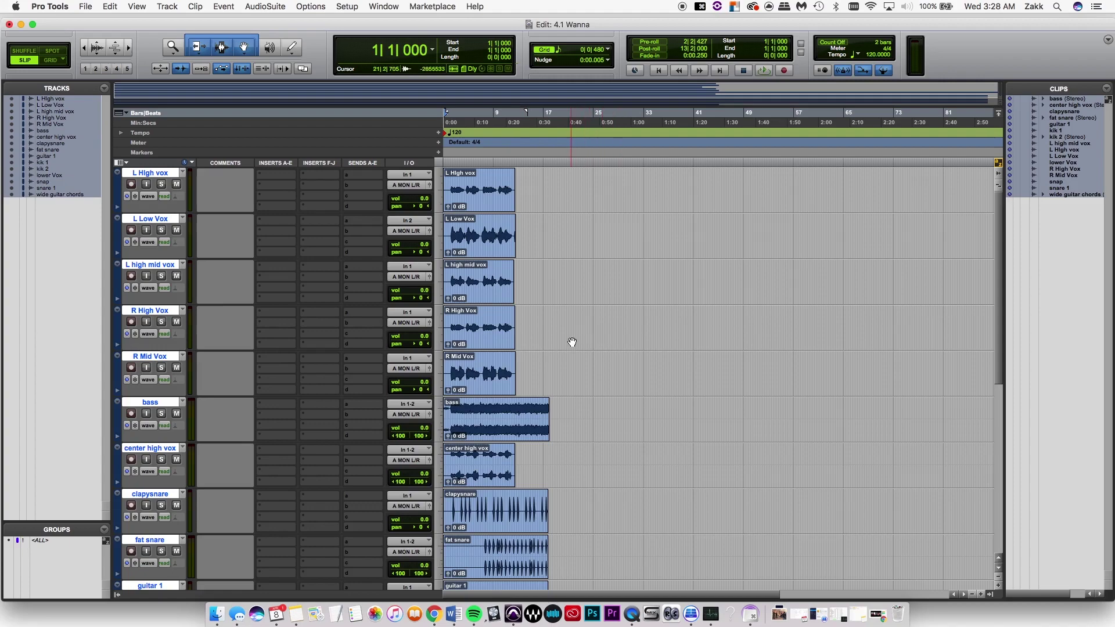
Step: Select only the five consecutive vocal tracks from L High vox through R Mid Vox
{"action": "key", "text": "t"}
{"action": "key", "text": "t"}
{"action": "scroll", "coordinate": [577, 334], "scroll_direction": "down", "scroll_amount": 5}
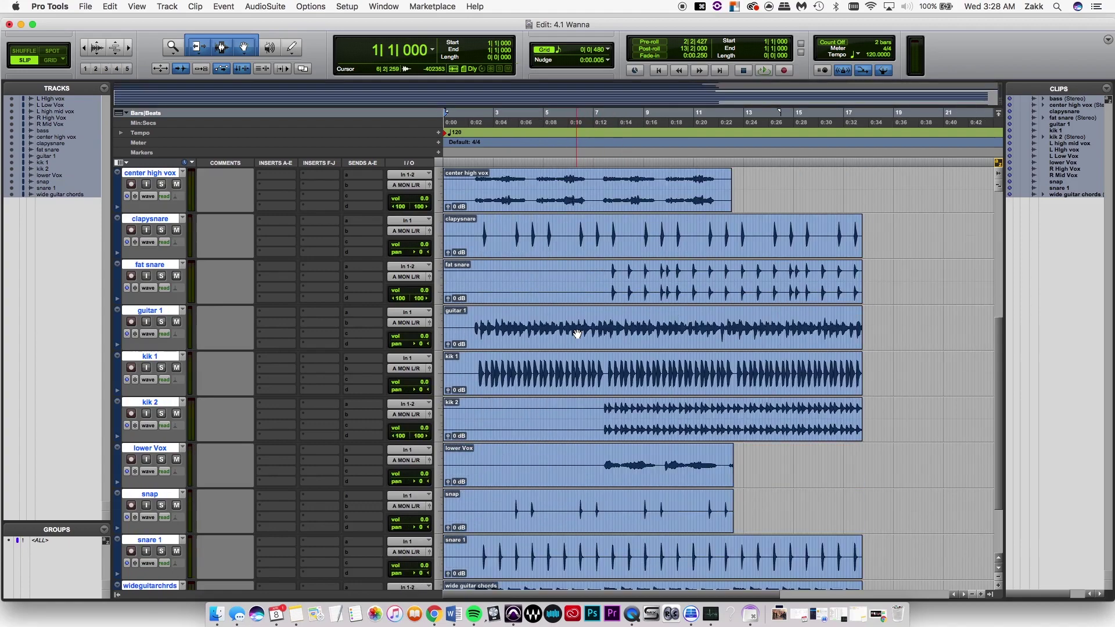
{"action": "scroll", "coordinate": [577, 334], "scroll_direction": "down", "scroll_amount": 2}
{"action": "scroll", "coordinate": [578, 334], "scroll_direction": "up", "scroll_amount": 7}
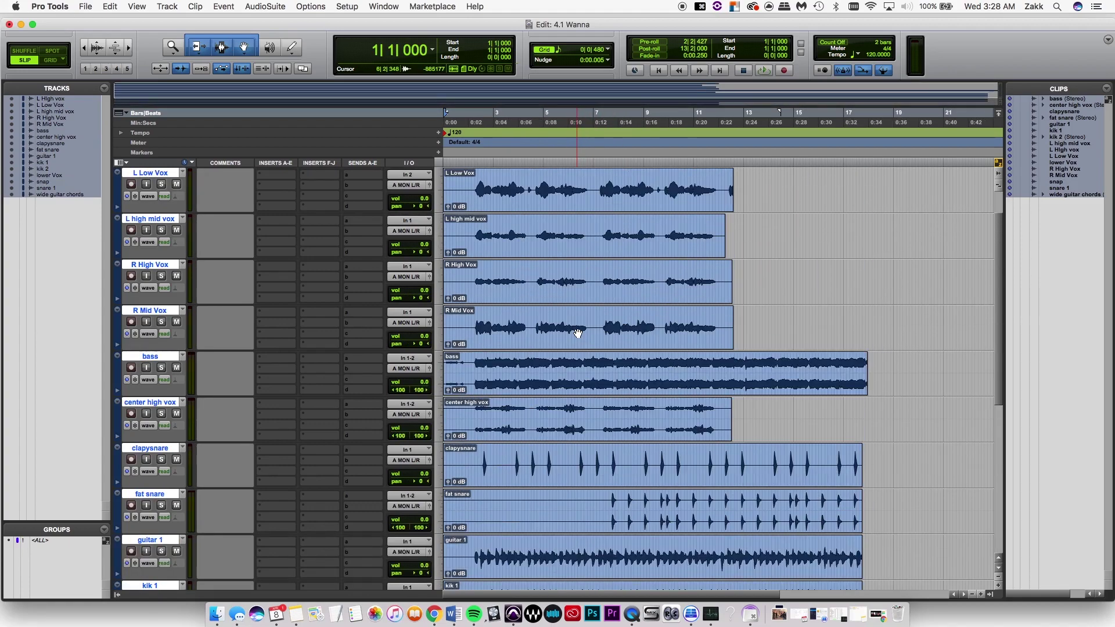
{"action": "scroll", "coordinate": [578, 333], "scroll_direction": "up", "scroll_amount": 2}
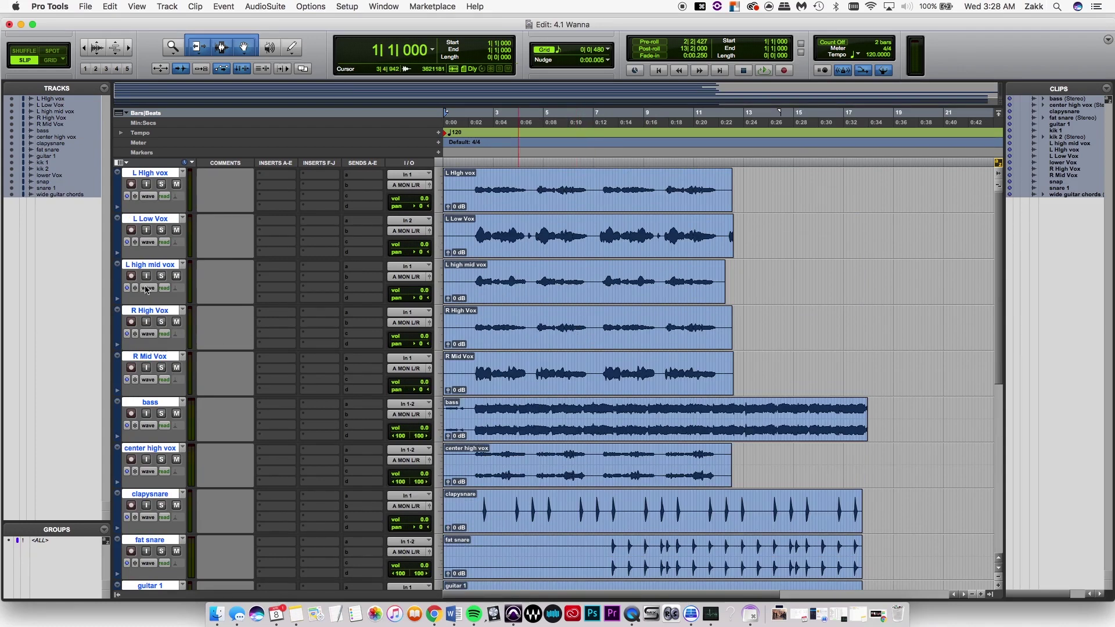
{"action": "left_click", "coordinate": [155, 175]}
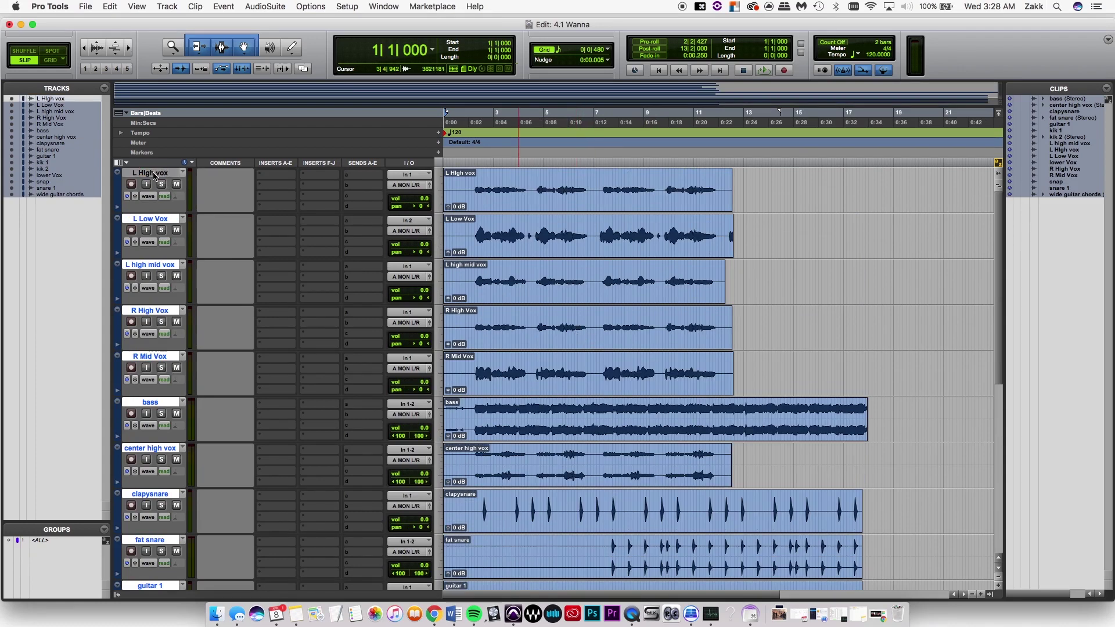
{"action": "left_click", "coordinate": [154, 175]}
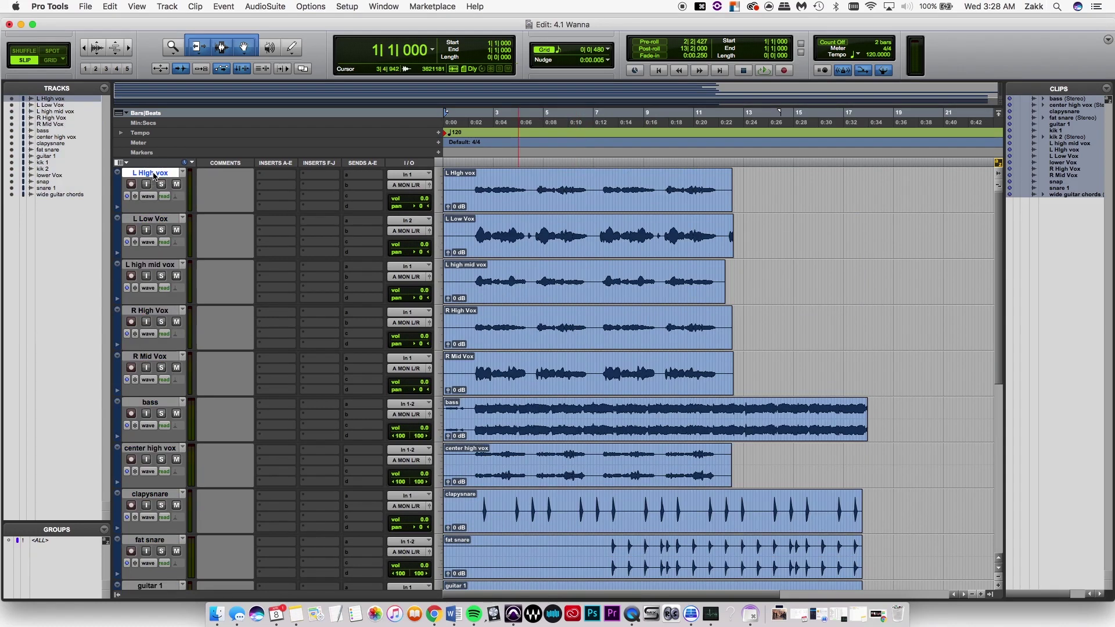
{"action": "left_click", "coordinate": [165, 359], "text": "super"}
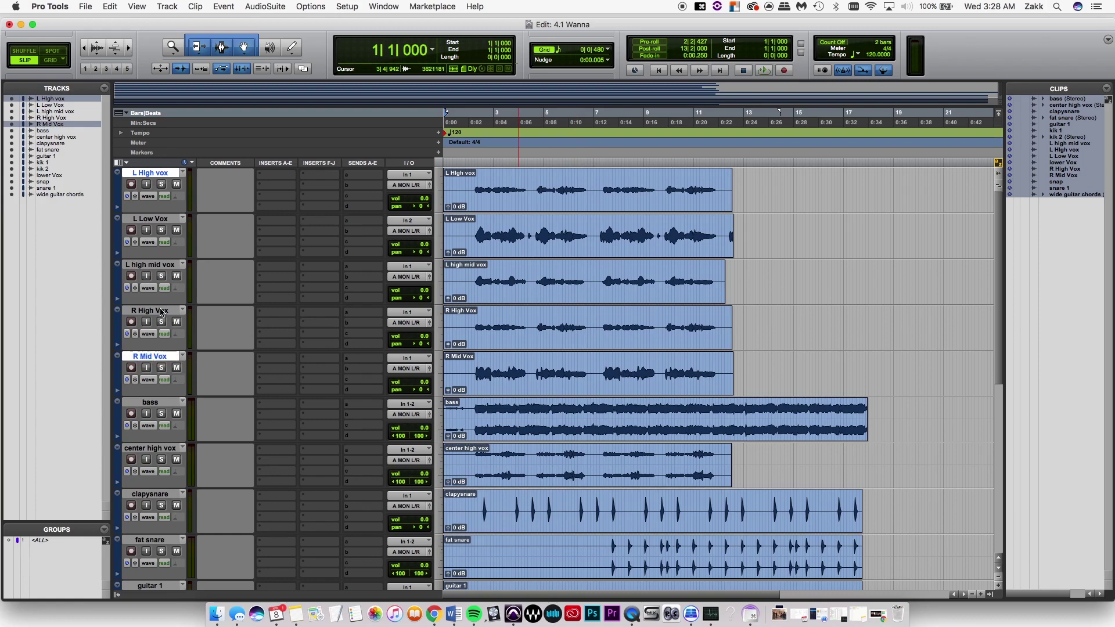
{"action": "left_click", "coordinate": [162, 314], "text": "shift"}
Step: Add lower Vox and center high vox to the selection and move all selected vocal tracks below the other tracks
{"action": "scroll", "coordinate": [175, 366], "scroll_direction": "down", "scroll_amount": 5}
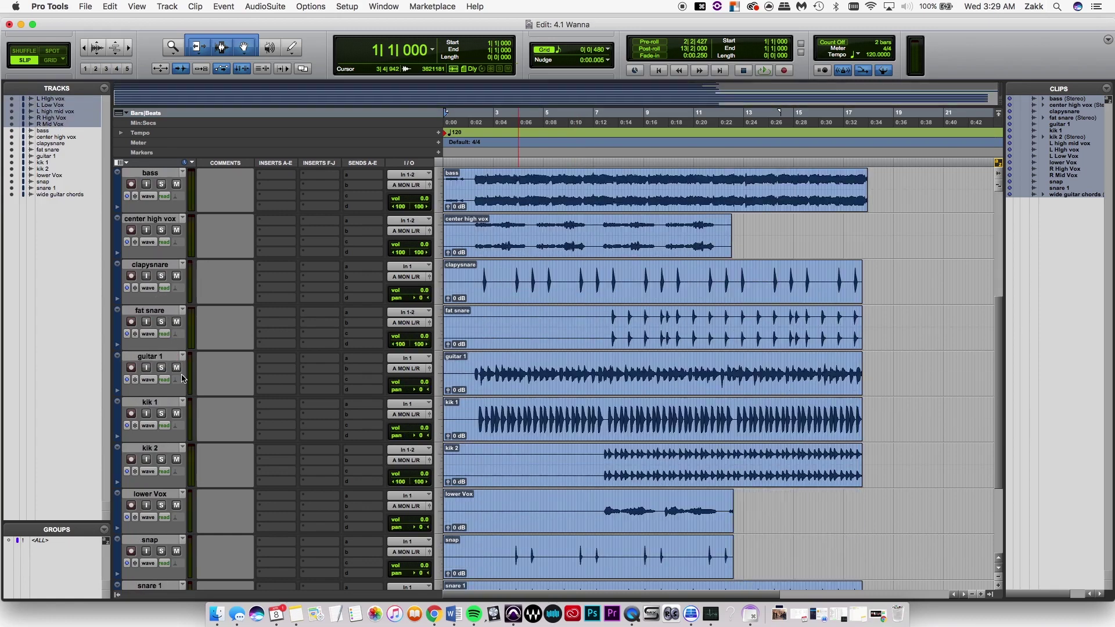
{"action": "scroll", "coordinate": [182, 377], "scroll_direction": "down", "scroll_amount": 3}
{"action": "left_click", "coordinate": [160, 357], "text": "super"}
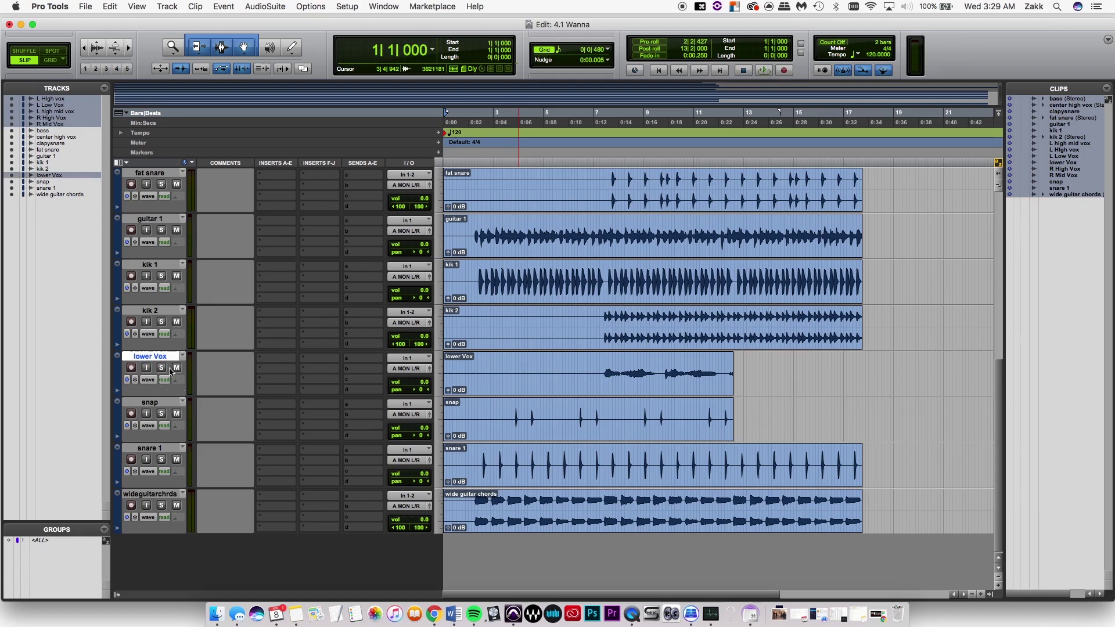
{"action": "scroll", "coordinate": [214, 452], "scroll_direction": "up", "scroll_amount": 6}
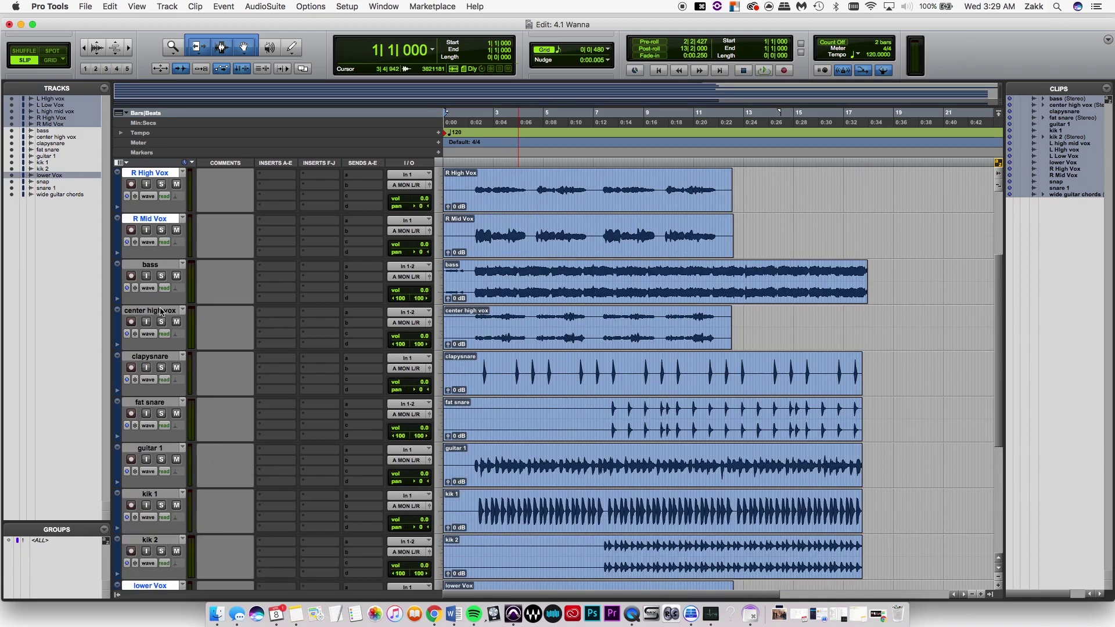
{"action": "left_click", "coordinate": [163, 312], "text": "super"}
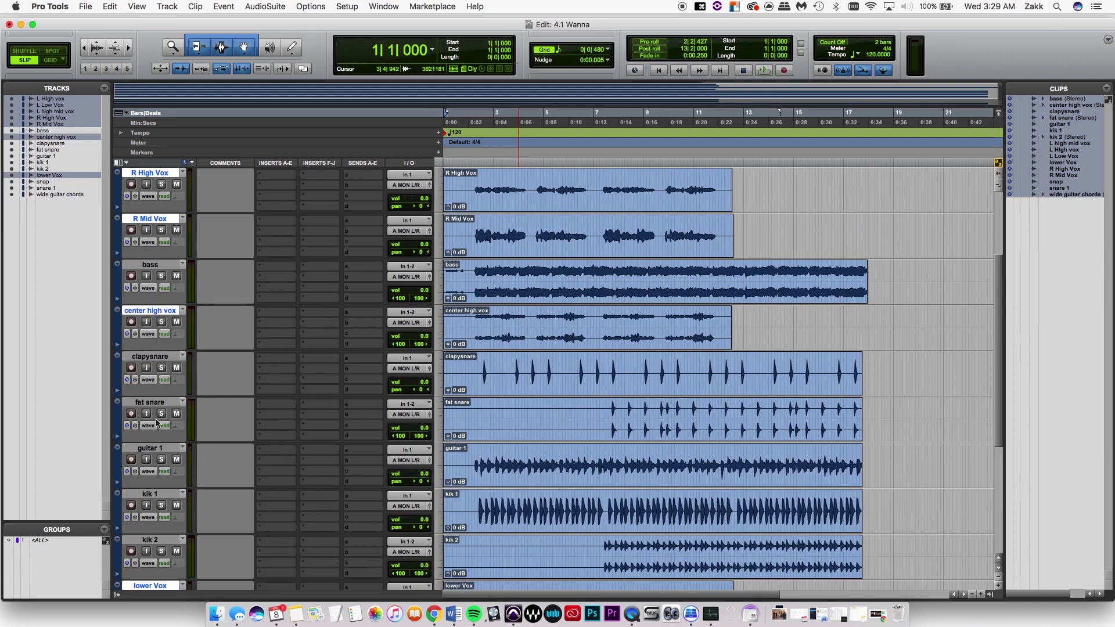
{"action": "scroll", "coordinate": [154, 188], "scroll_direction": "up", "scroll_amount": 3}
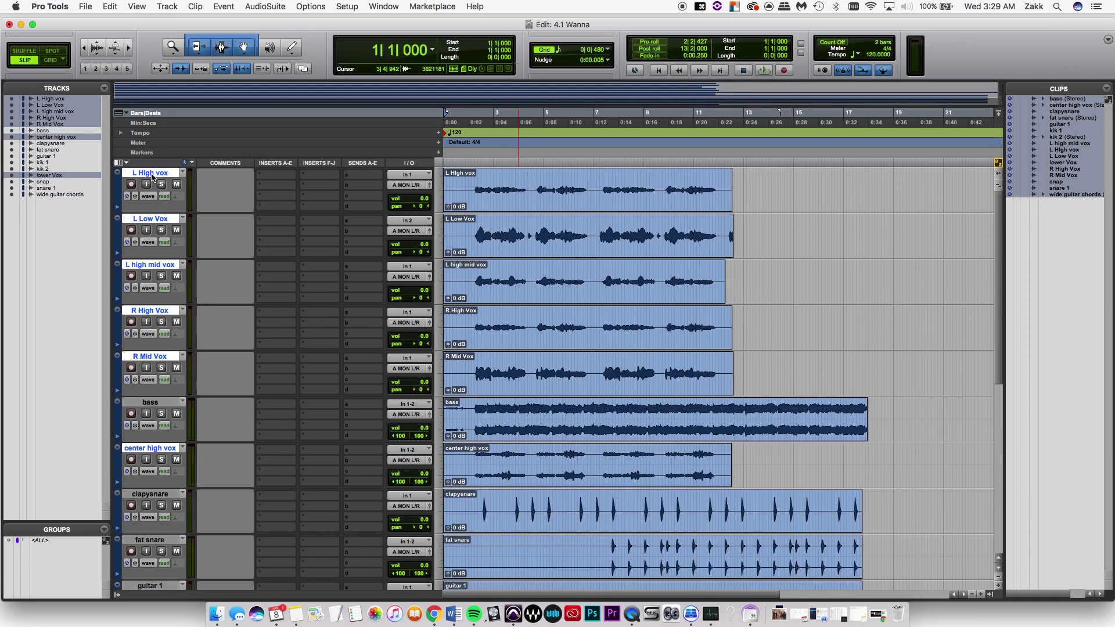
{"action": "left_click_drag", "start_coordinate": [152, 178], "coordinate": [207, 608]}
{"action": "scroll", "coordinate": [221, 552], "scroll_direction": "down", "scroll_amount": 5}
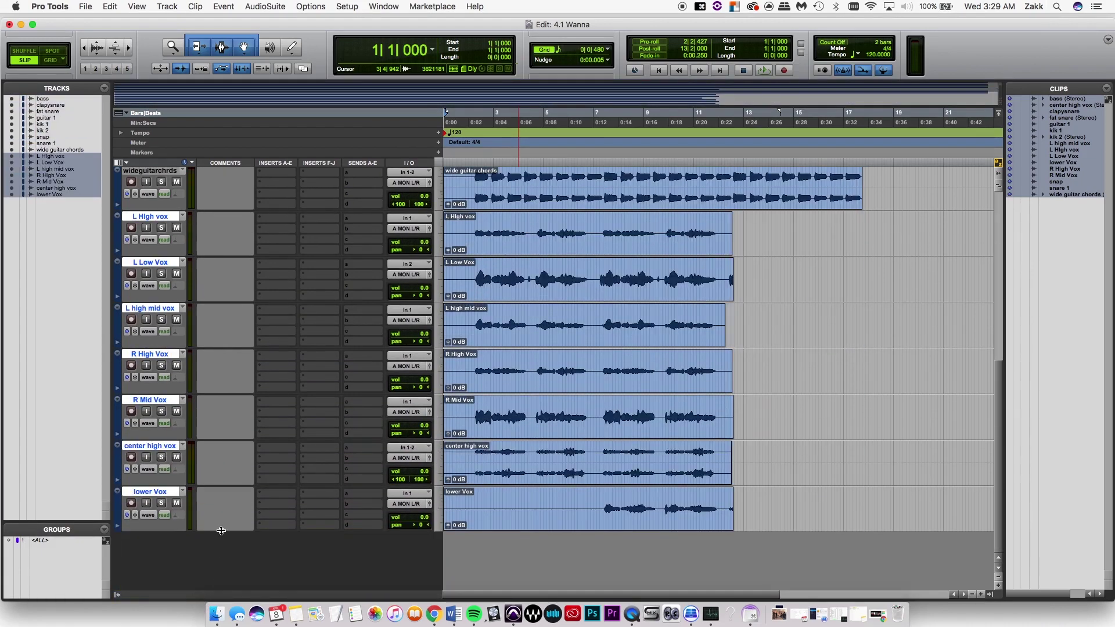
Step: Move the kik 1 and kik 2 tracks together to the start of the track order, above bass
{"action": "scroll", "coordinate": [222, 531], "scroll_direction": "up", "scroll_amount": 7}
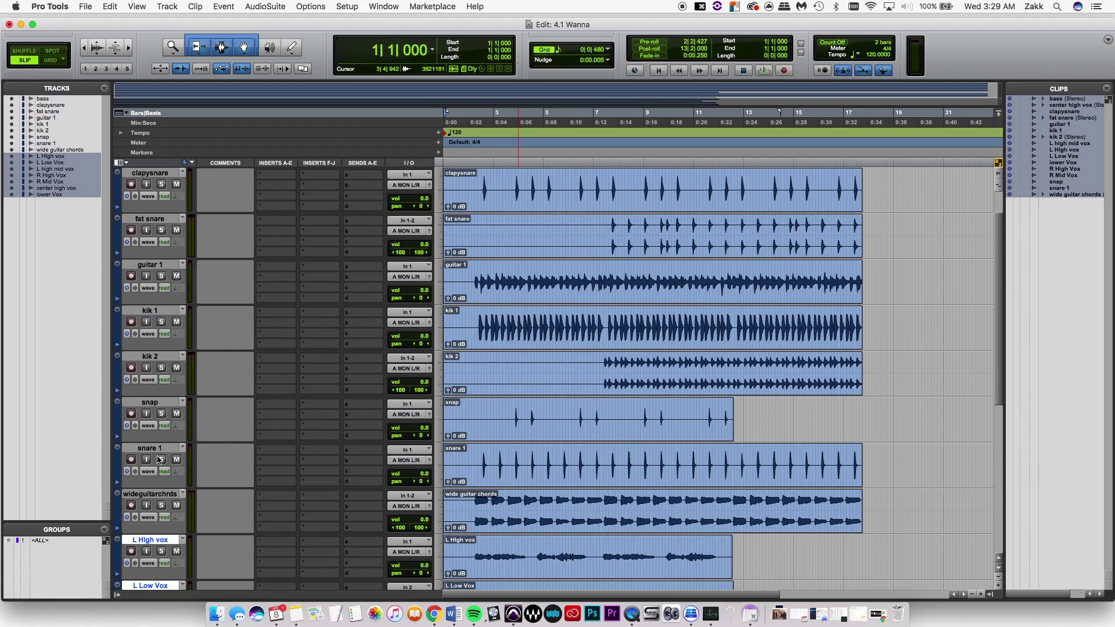
{"action": "left_click", "coordinate": [161, 312]}
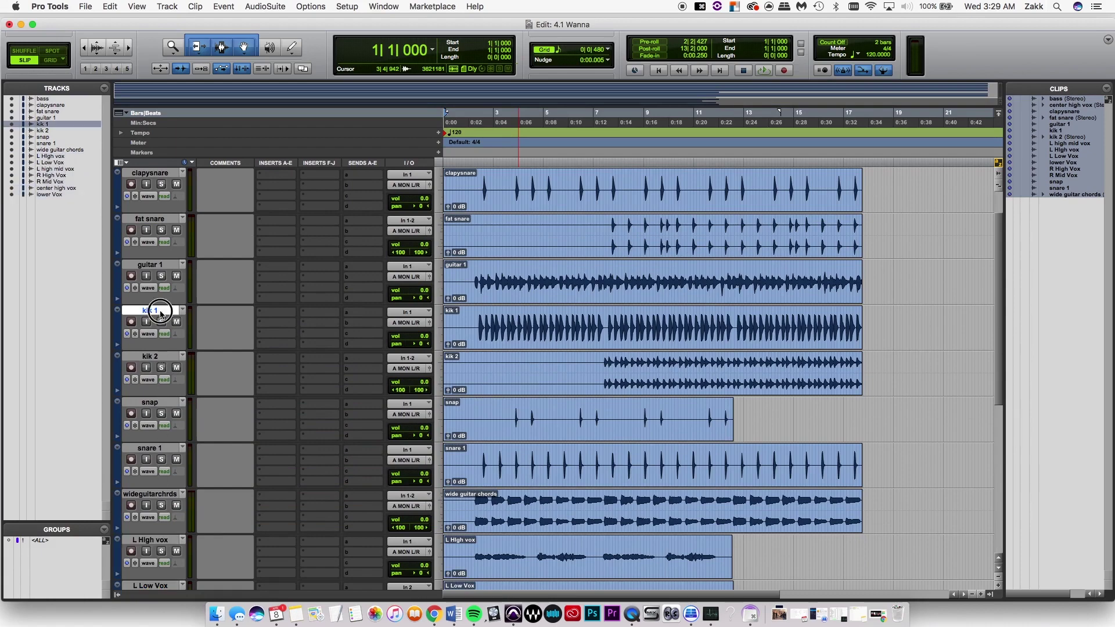
{"action": "left_click", "coordinate": [160, 349], "text": "shift"}
{"action": "scroll", "coordinate": [159, 371], "scroll_direction": "up", "scroll_amount": 1}
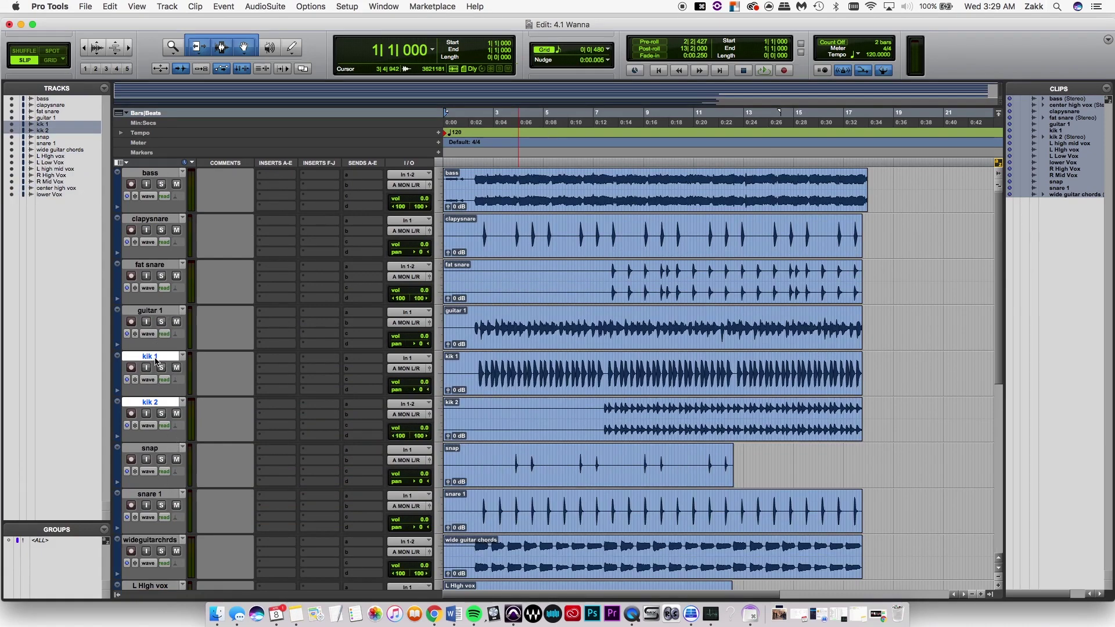
{"action": "left_click_drag", "start_coordinate": [155, 362], "coordinate": [152, 172]}
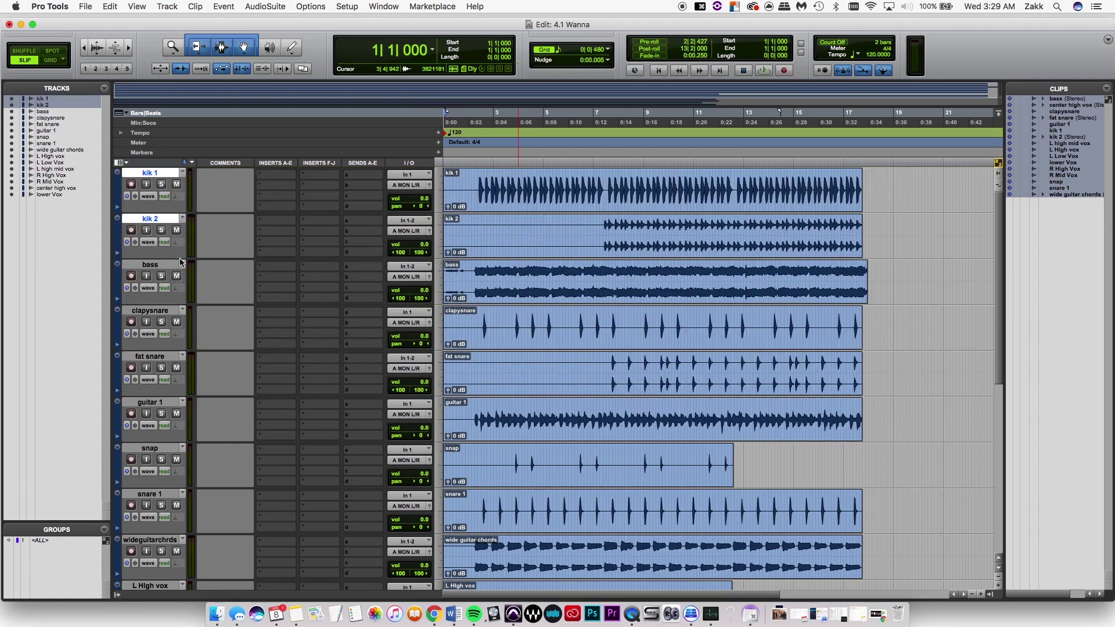
Step: Reorder the tracks so snare 1 sits directly below kik 2, with snap and bass following fat snare
{"action": "left_click_drag", "start_coordinate": [157, 308], "coordinate": [167, 389]}
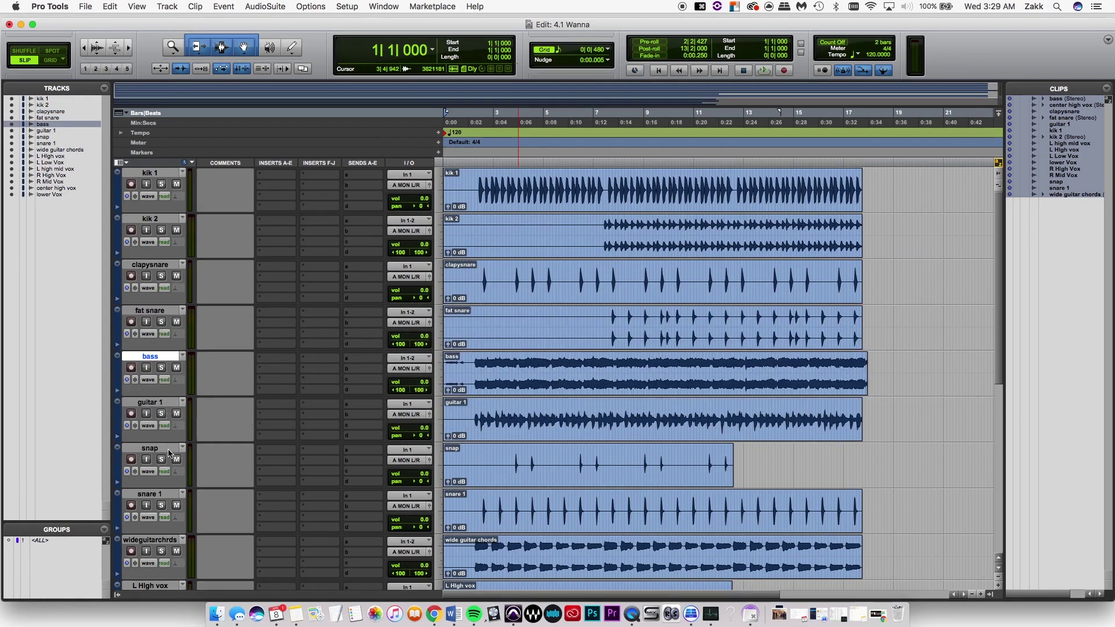
{"action": "left_click_drag", "start_coordinate": [169, 452], "coordinate": [174, 371]}
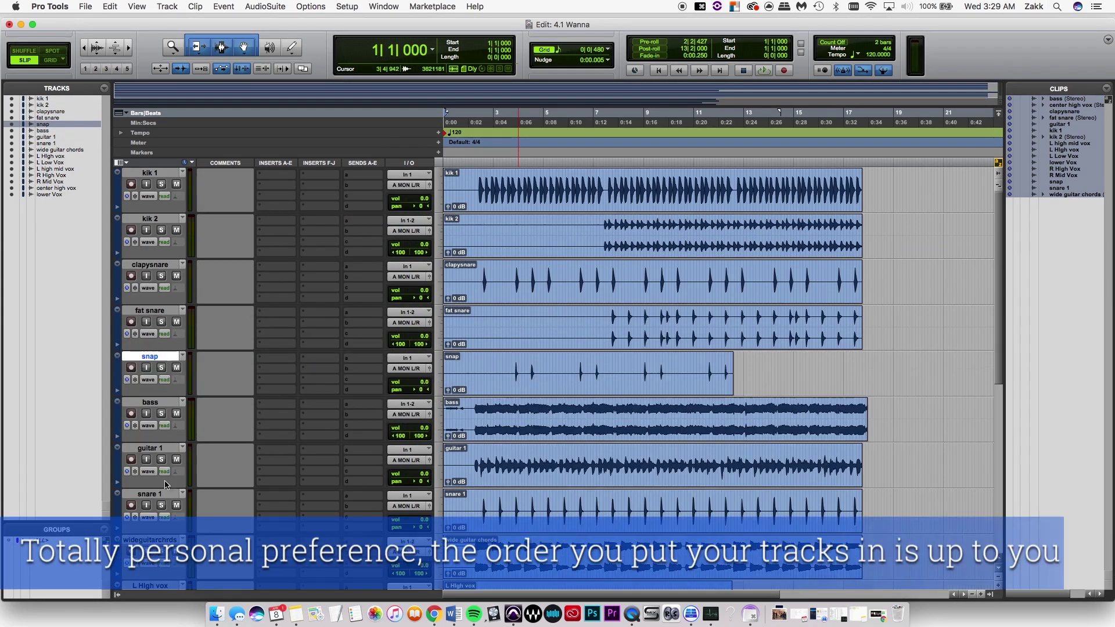
{"action": "left_click_drag", "start_coordinate": [165, 493], "coordinate": [173, 272]}
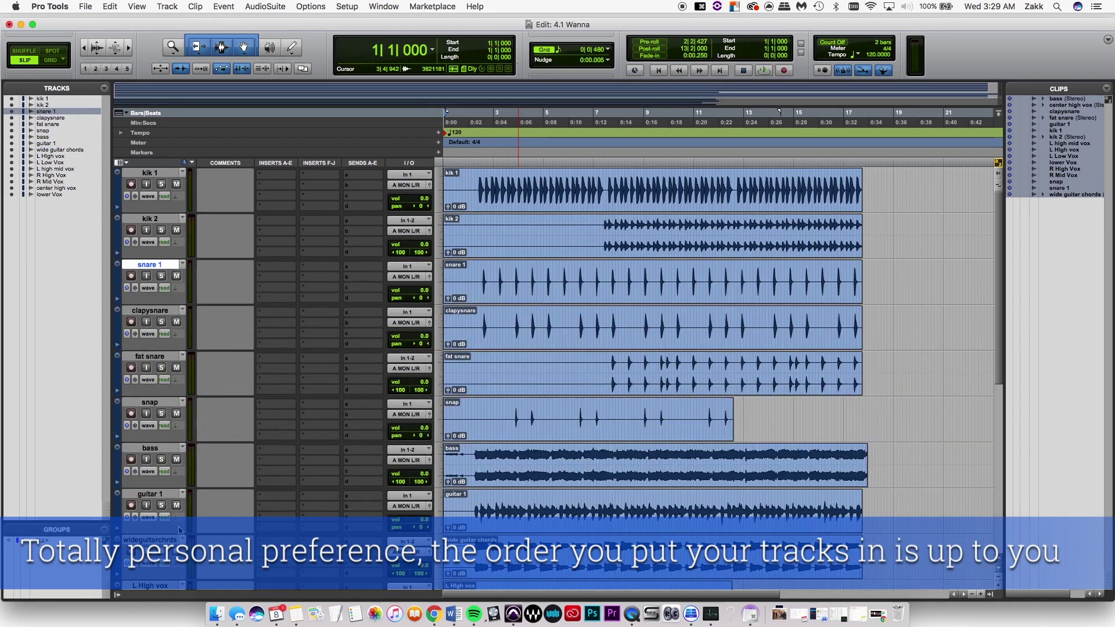
Step: Colour all vocal tracks from L High vox through lower Vox bright blue using the track color palette
{"action": "scroll", "coordinate": [165, 528], "scroll_direction": "down", "scroll_amount": 10}
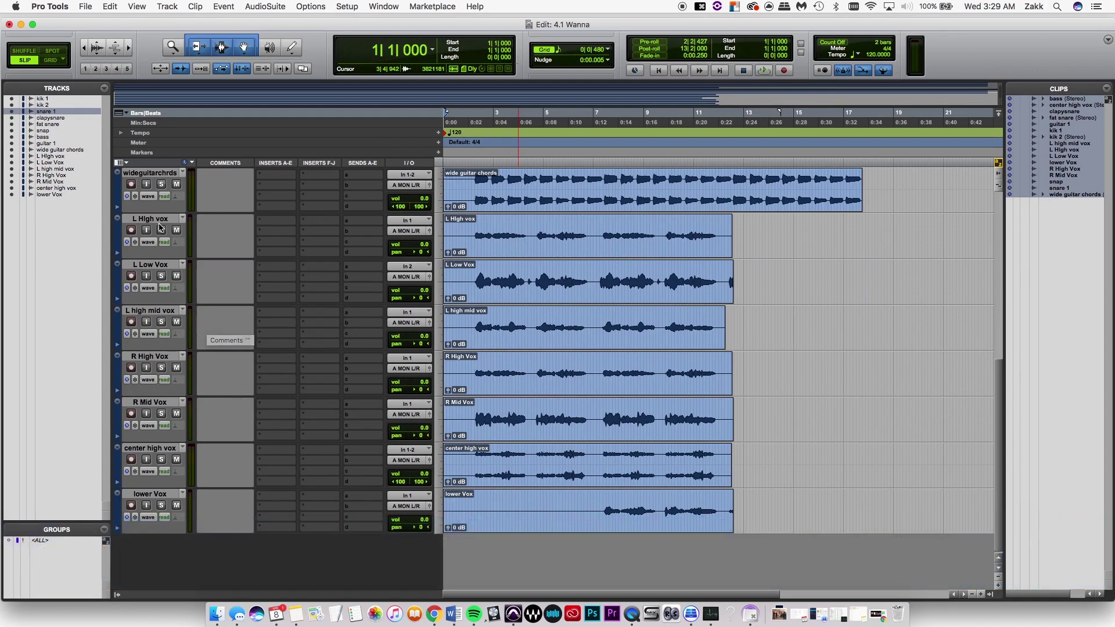
{"action": "left_click", "coordinate": [156, 222]}
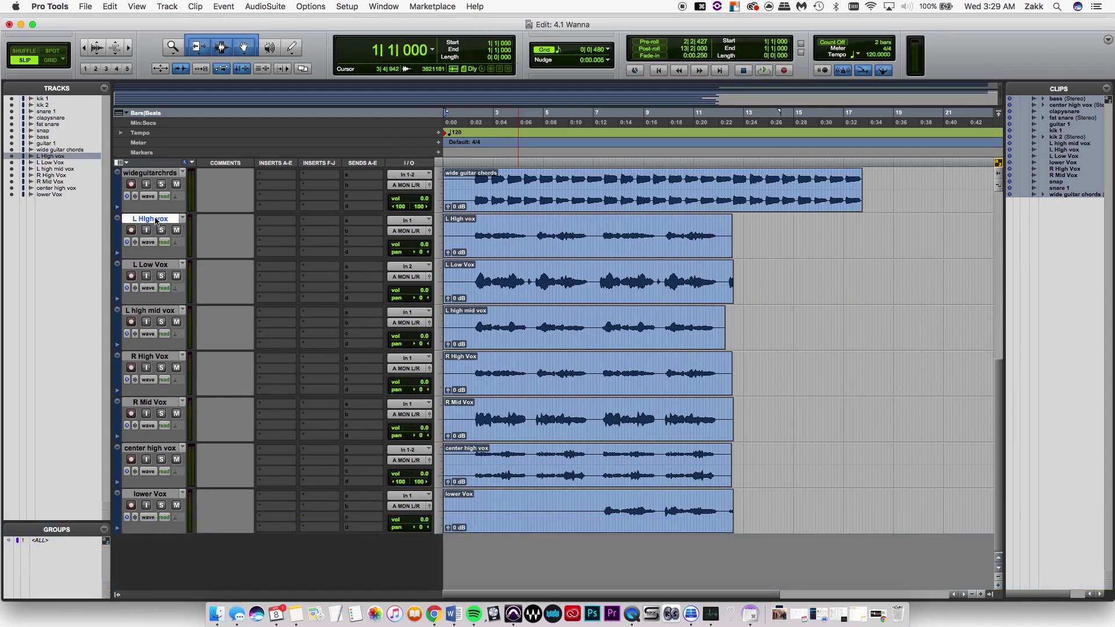
{"action": "left_click", "coordinate": [163, 497], "text": "shift"}
{"action": "key", "text": "super+g"}
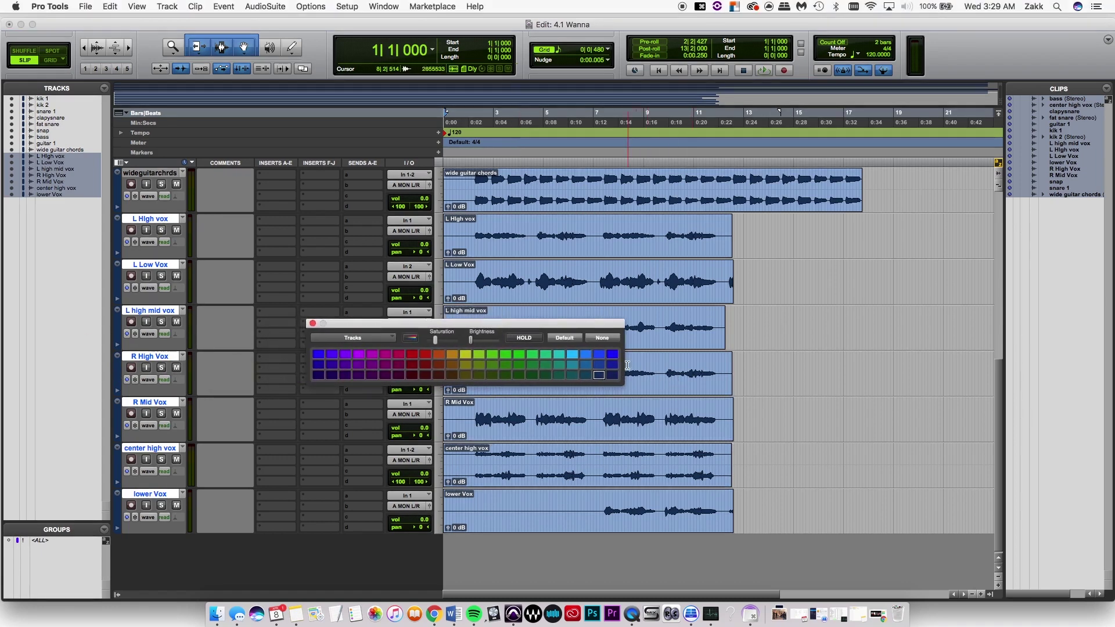
{"action": "left_click", "coordinate": [613, 355]}
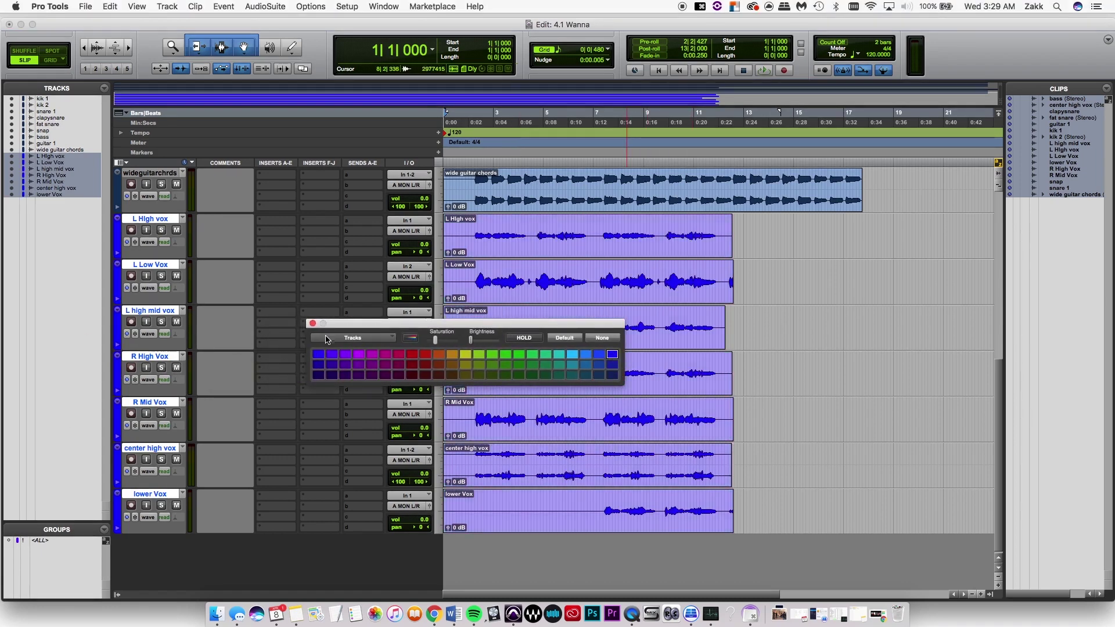
{"action": "left_click", "coordinate": [312, 323]}
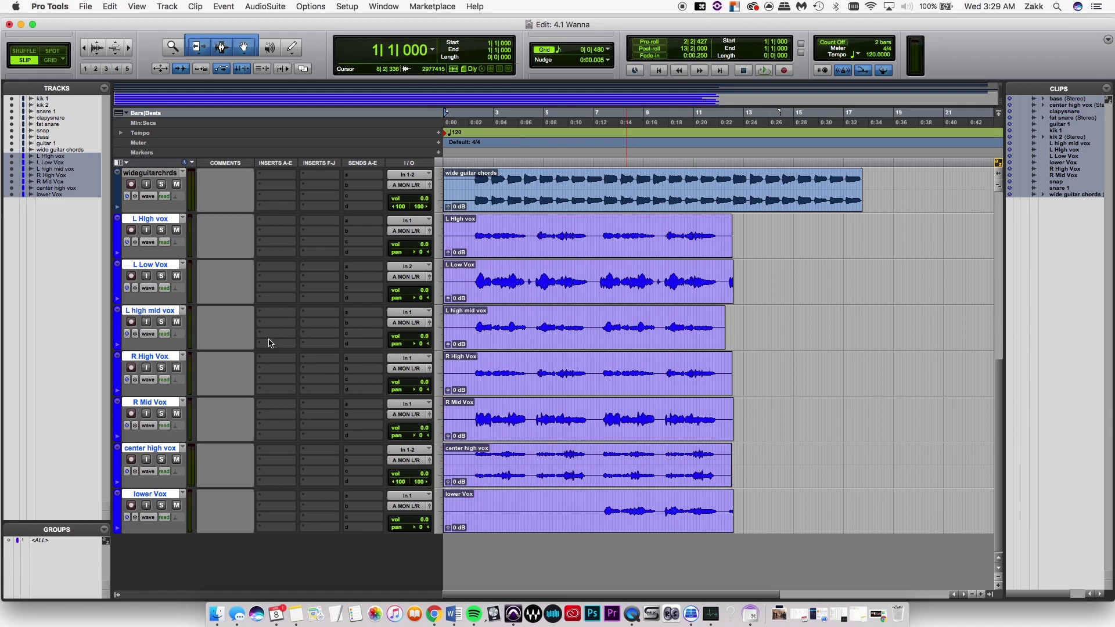
Step: Pan the R Mid Vox track 100 to the right, reset its pan to centre, and deselect the track
{"action": "scroll", "coordinate": [269, 342], "scroll_direction": "up", "scroll_amount": 2}
{"action": "scroll", "coordinate": [249, 345], "scroll_direction": "down", "scroll_amount": 2}
{"action": "left_click", "coordinate": [163, 404]}
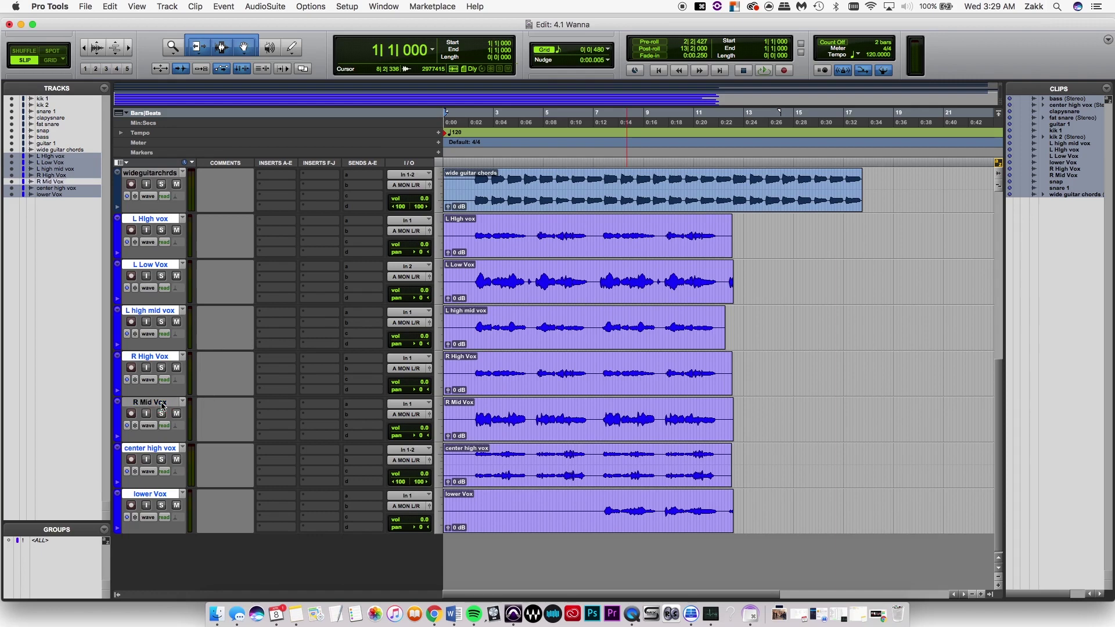
{"action": "left_click", "coordinate": [425, 439]}
{"action": "left_click_drag", "start_coordinate": [425, 439], "coordinate": [459, 437]}
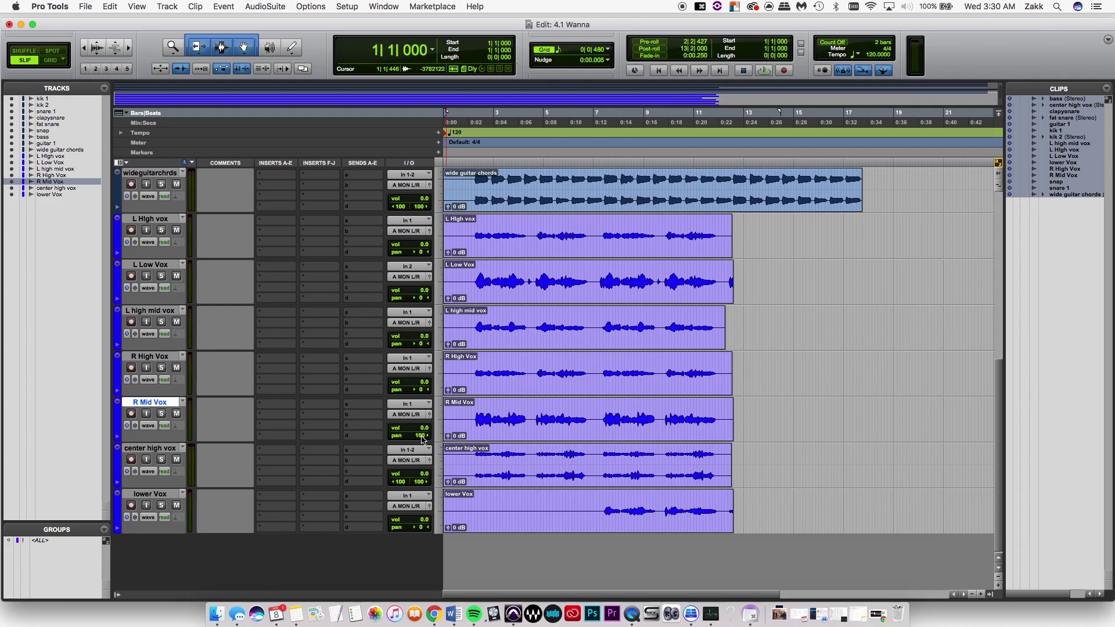
{"action": "left_click", "coordinate": [424, 440], "text": "alt"}
{"action": "scroll", "coordinate": [243, 420], "scroll_direction": "up", "scroll_amount": 3}
{"action": "scroll", "coordinate": [242, 420], "scroll_direction": "down", "scroll_amount": 3}
{"action": "left_click", "coordinate": [160, 403], "text": "super"}
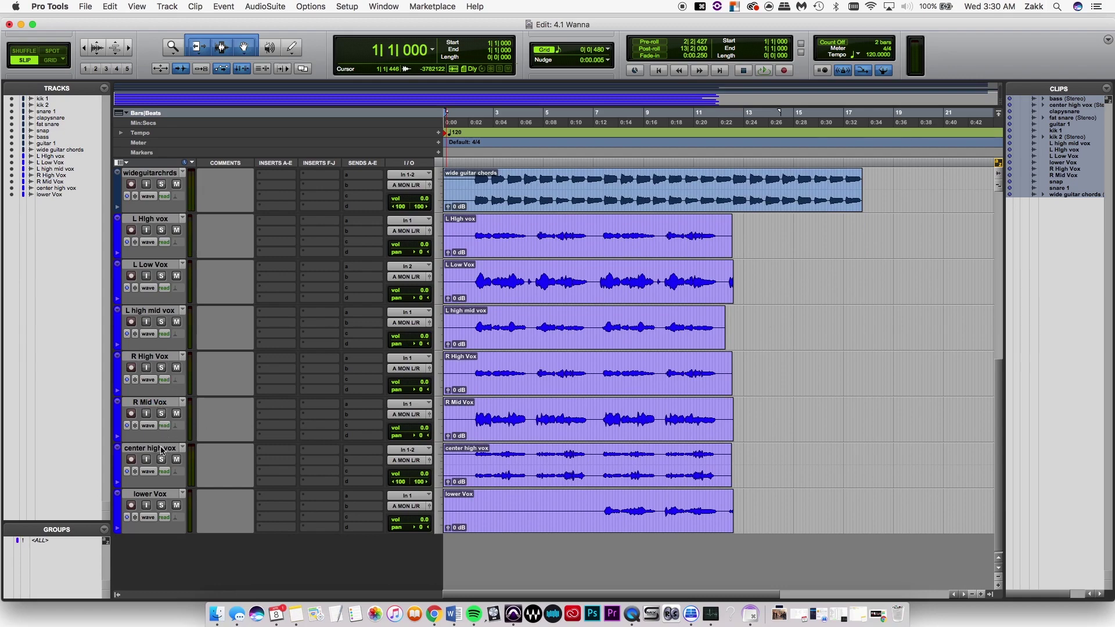
Step: Move the center high vox and lower Vox tracks above L High vox, with lower Vox directly below center high vox
{"action": "left_click_drag", "start_coordinate": [162, 453], "coordinate": [174, 223]}
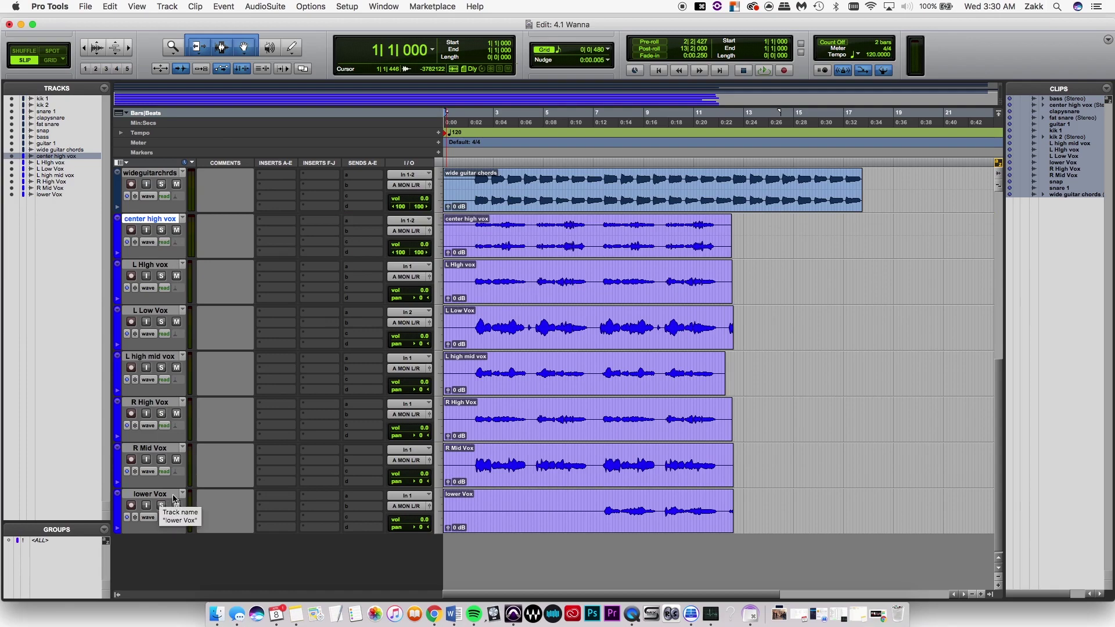
{"action": "left_click_drag", "start_coordinate": [157, 498], "coordinate": [162, 222]}
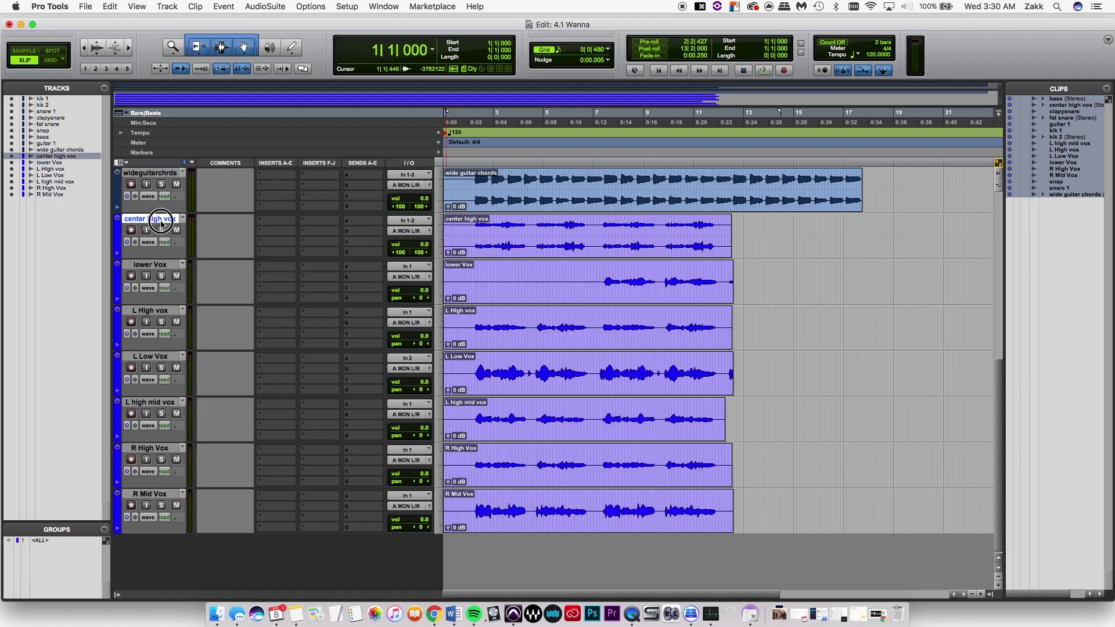
Step: Route all seven vocal tracks, center high vox through R Mid Vox, to a new stereo aux input track named VOX BUS
{"action": "left_click", "coordinate": [152, 495], "text": "shift"}
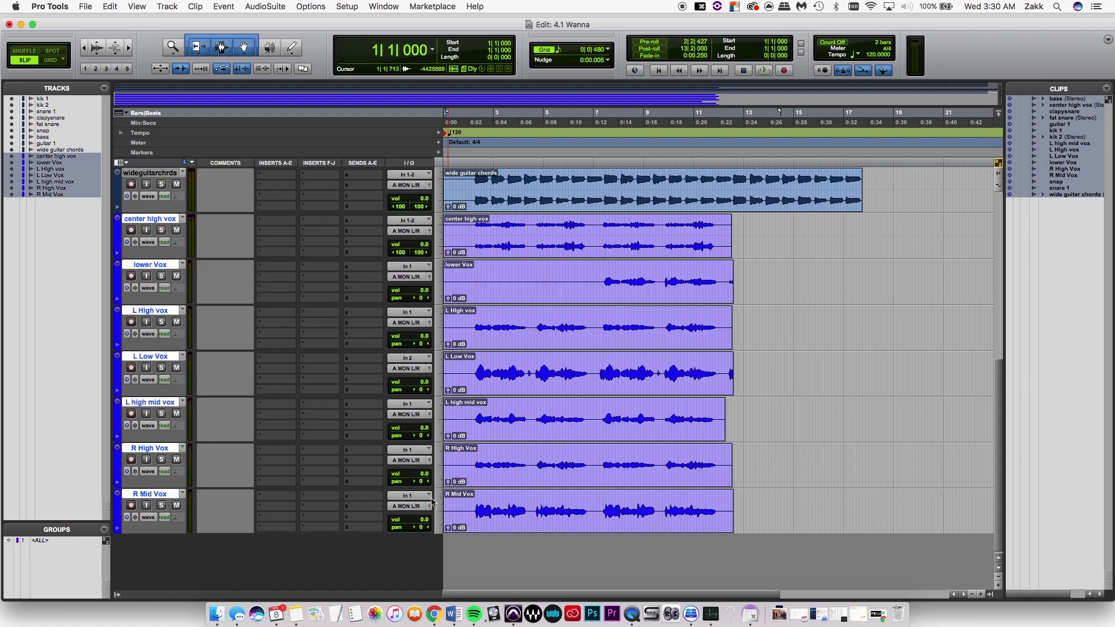
{"action": "left_click", "coordinate": [418, 510]}
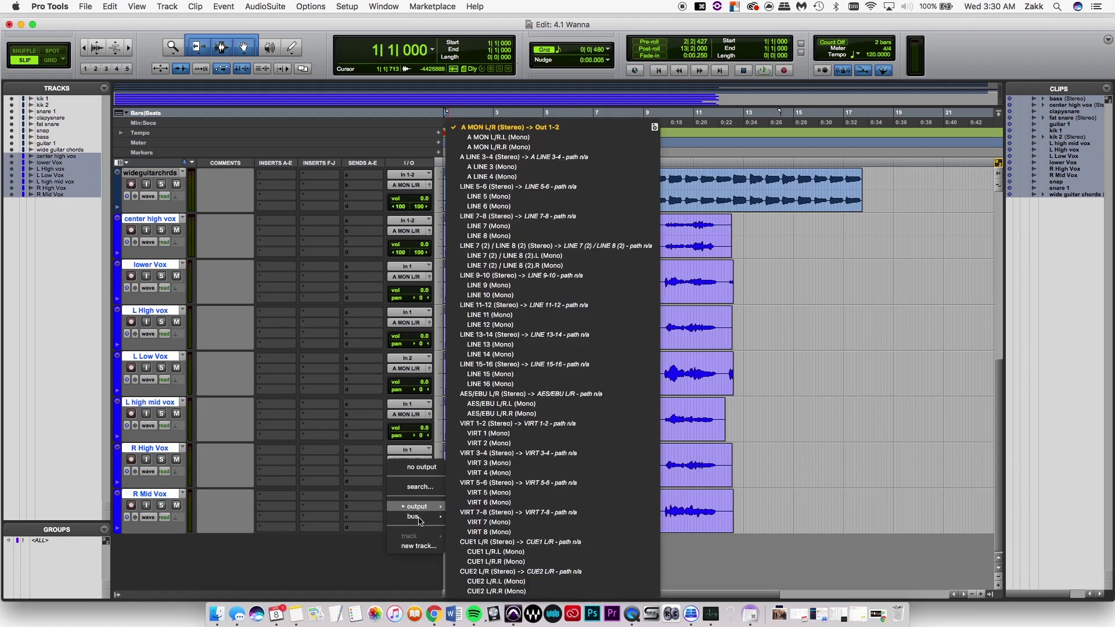
{"action": "left_click", "coordinate": [426, 547]}
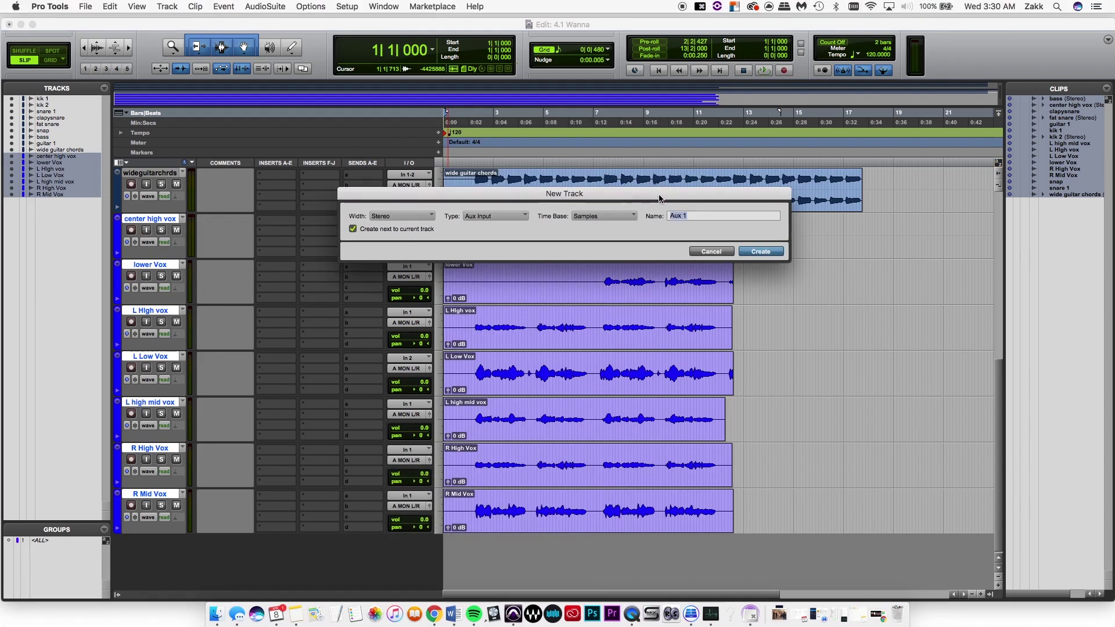
{"action": "type", "text": "VOX"}
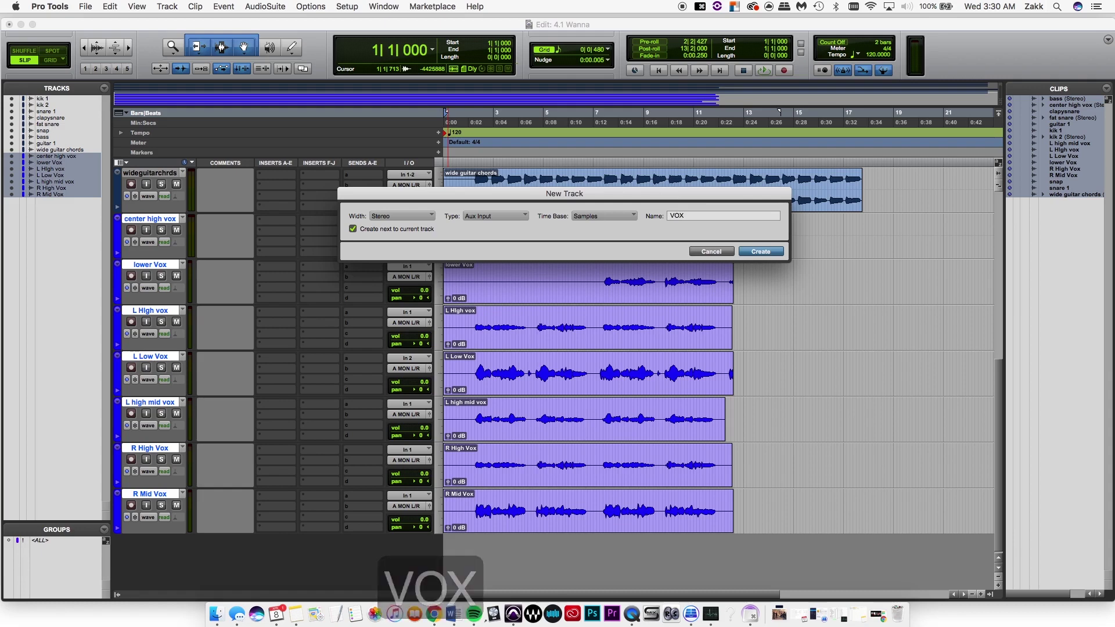
{"action": "type", "text": " BUS"}
{"action": "key", "text": "Return"}
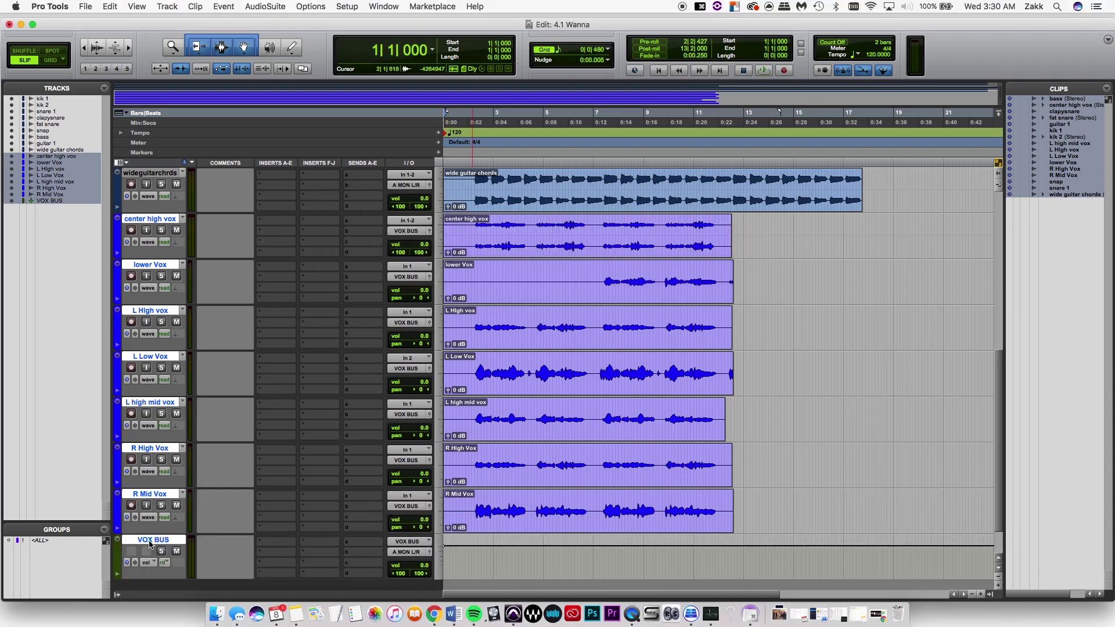
Step: Colour the VOX BUS track the same bright blue as the vocal tracks
{"action": "left_click", "coordinate": [150, 541]}
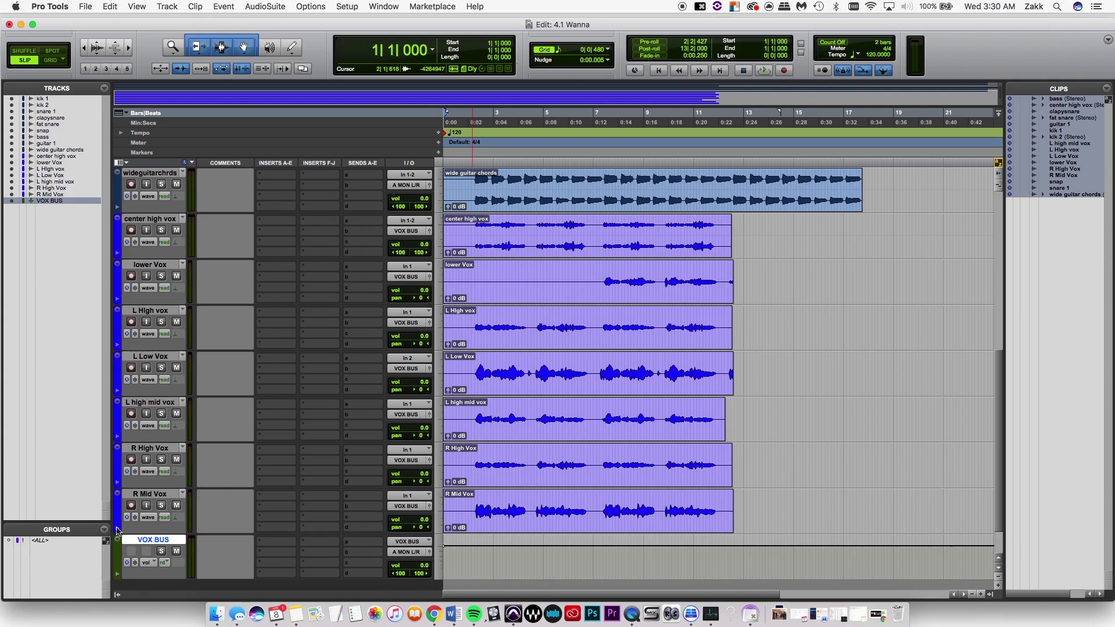
{"action": "double_click", "coordinate": [118, 550]}
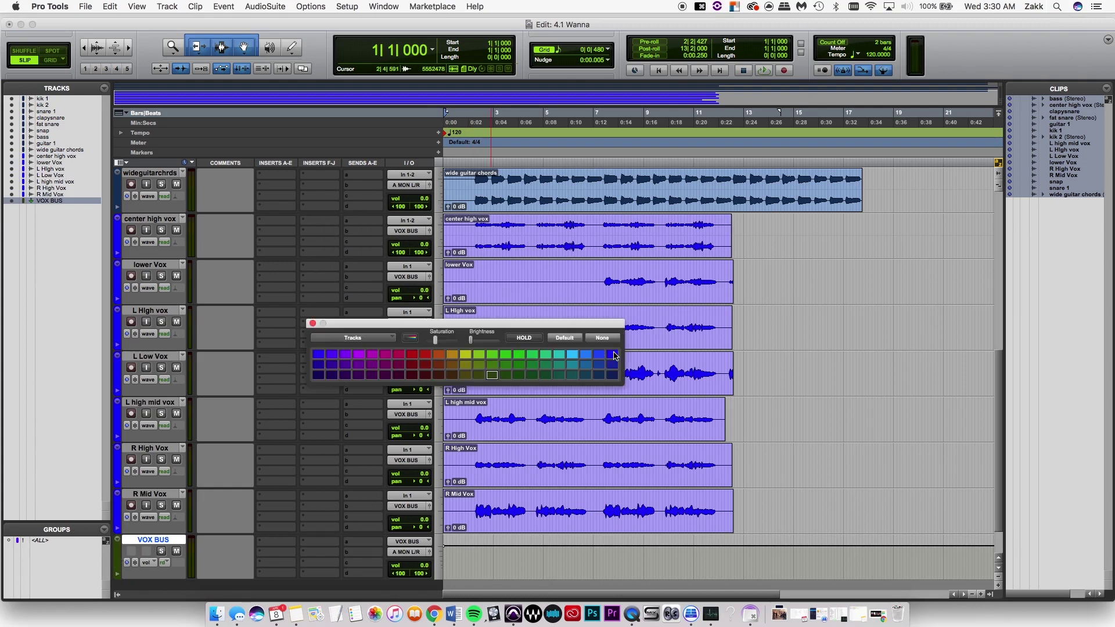
{"action": "left_click", "coordinate": [613, 355]}
{"action": "left_click", "coordinate": [313, 323]}
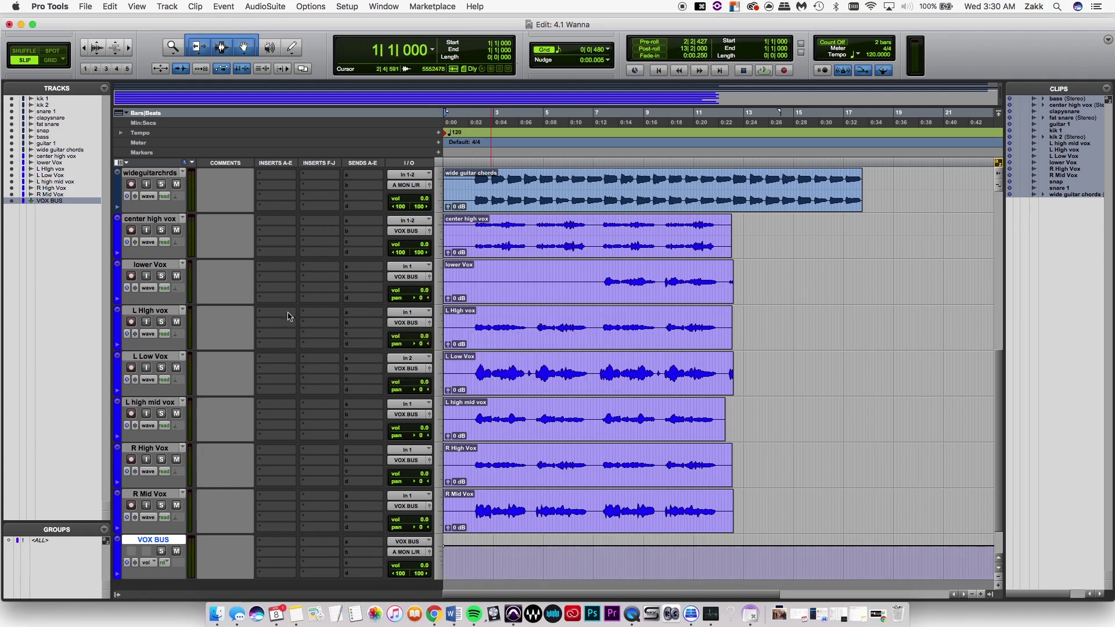
Step: Set the height of all seven vocal tracks to mini and the VOX BUS track's height to medium
{"action": "left_click", "coordinate": [159, 220]}
{"action": "left_click", "coordinate": [161, 498], "text": "shift"}
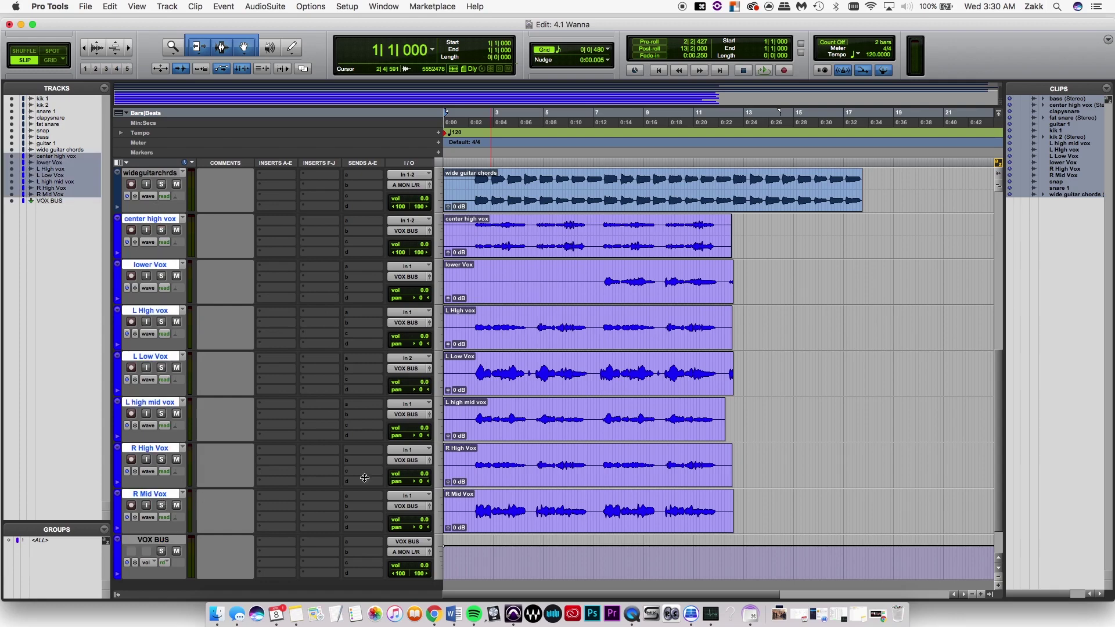
{"action": "left_click", "coordinate": [439, 365]}
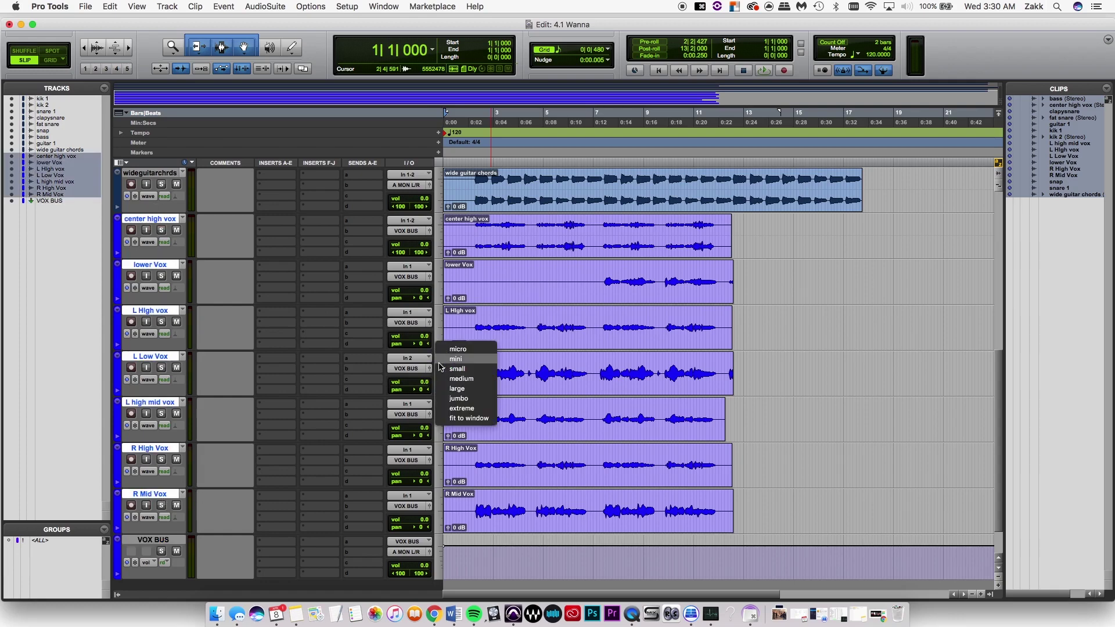
{"action": "left_click", "coordinate": [473, 369]}
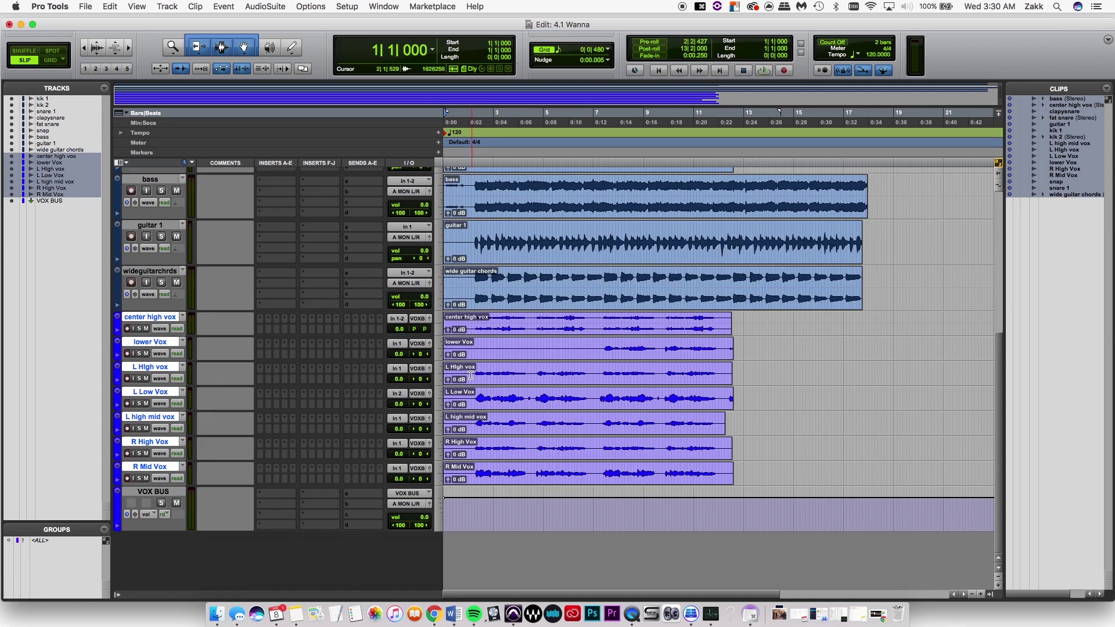
{"action": "left_click", "coordinate": [440, 511]}
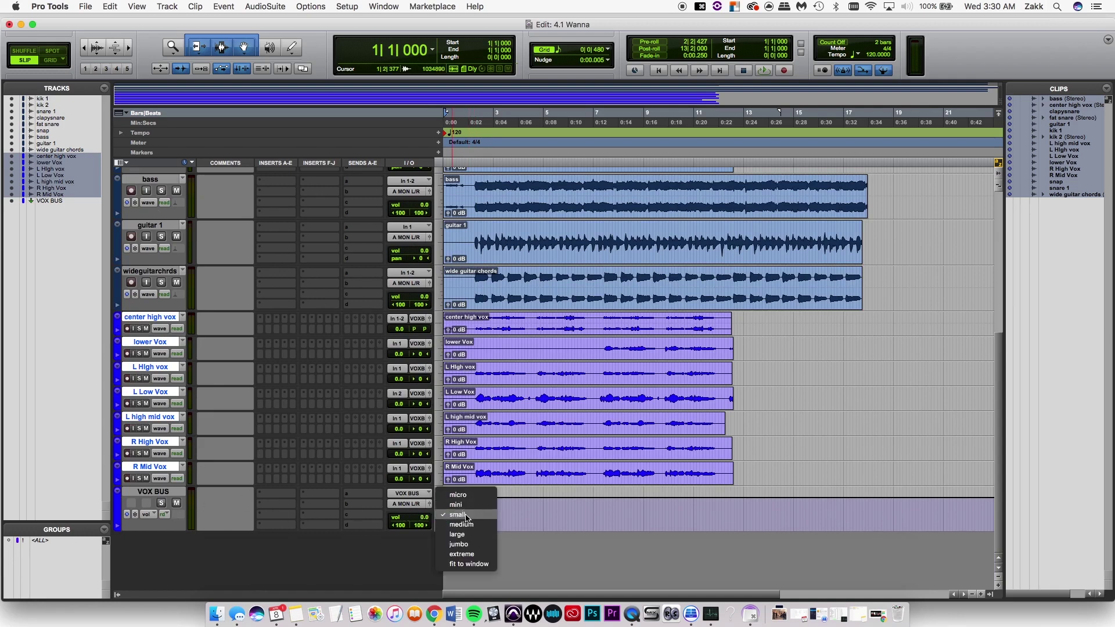
{"action": "left_click", "coordinate": [457, 534]}
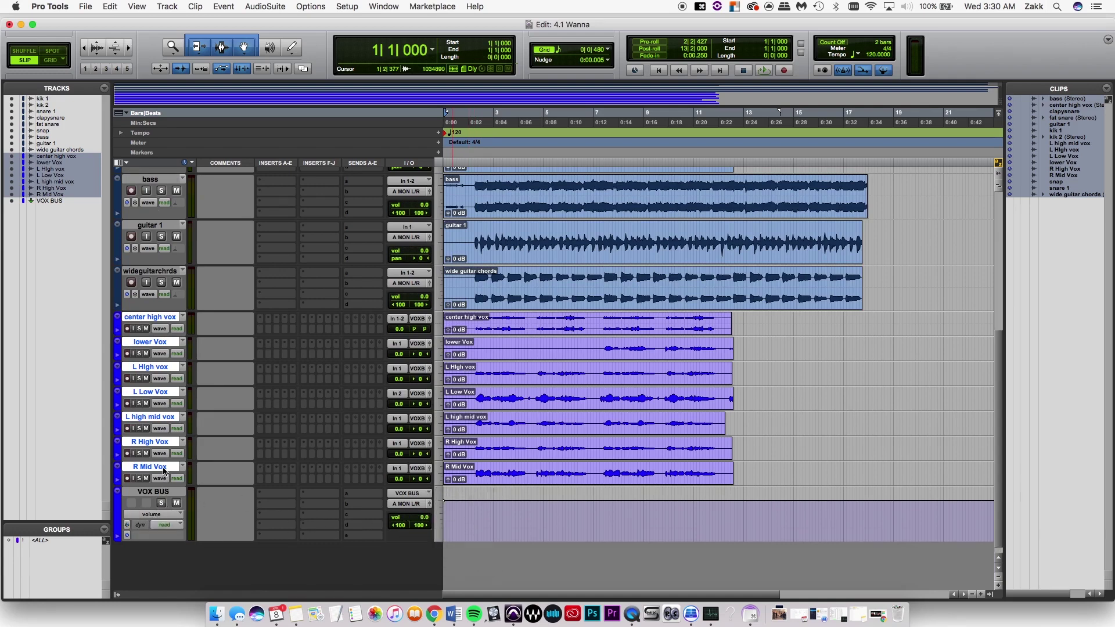
{"action": "left_click", "coordinate": [165, 491], "text": "super"}
{"action": "left_click", "coordinate": [165, 492], "text": "super"}
{"action": "left_click", "coordinate": [165, 493], "text": "super"}
{"action": "left_click", "coordinate": [165, 493], "text": "super"}
Step: Route guitar 1 and wide guitar chords to a new stereo aux input track named GUITARS
{"action": "scroll", "coordinate": [192, 361], "scroll_direction": "up", "scroll_amount": 5}
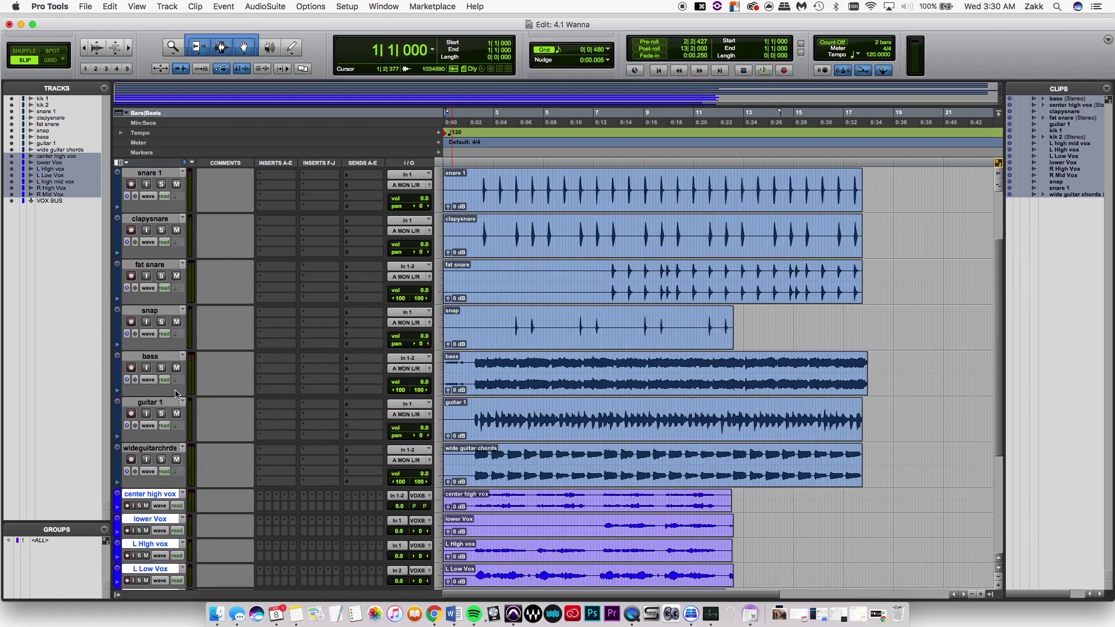
{"action": "left_click", "coordinate": [158, 448]}
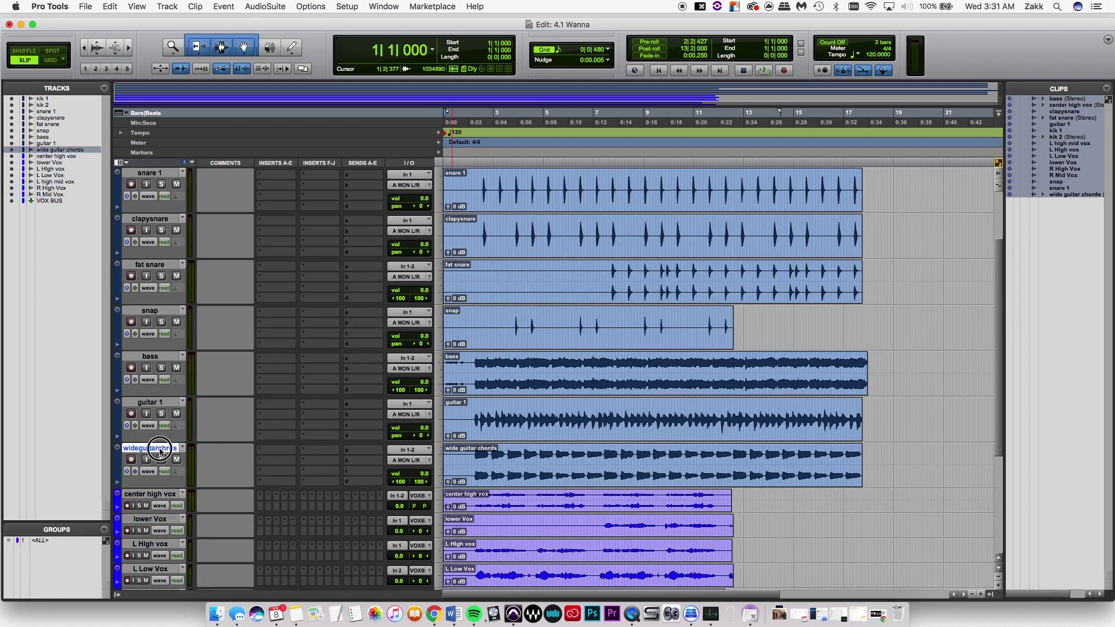
{"action": "left_click", "coordinate": [162, 404], "text": "shift"}
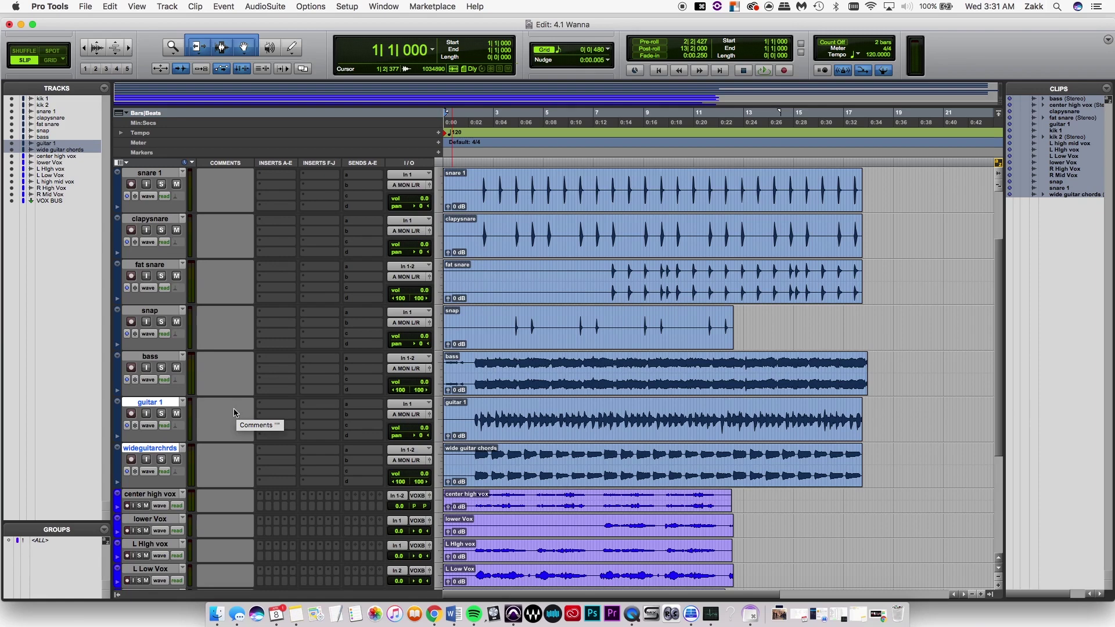
{"action": "left_click", "coordinate": [410, 460]}
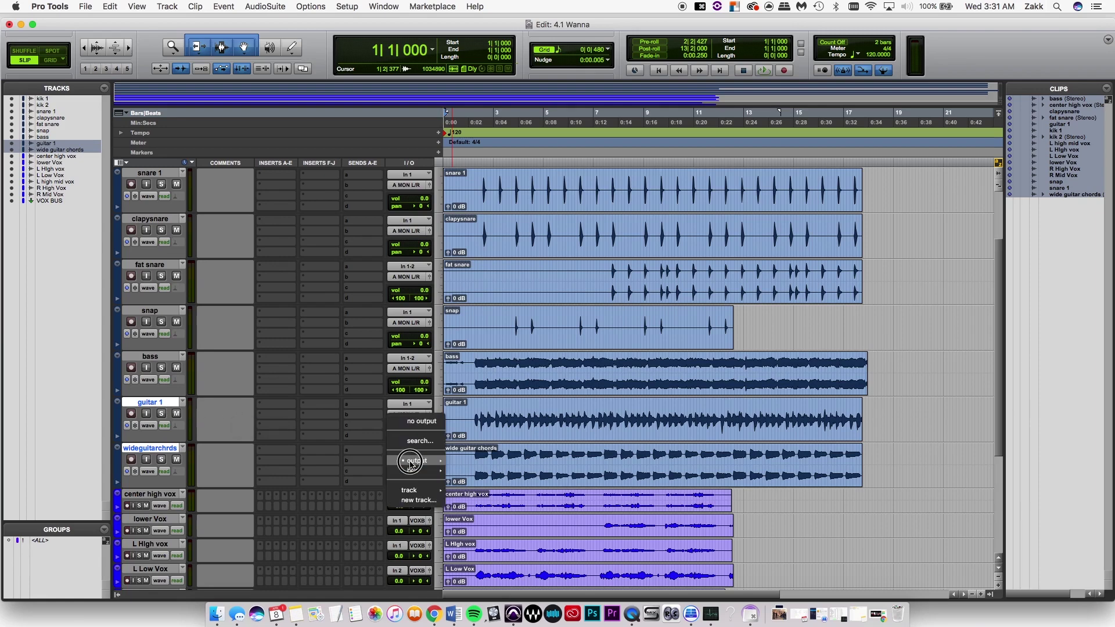
{"action": "left_click", "coordinate": [419, 500]}
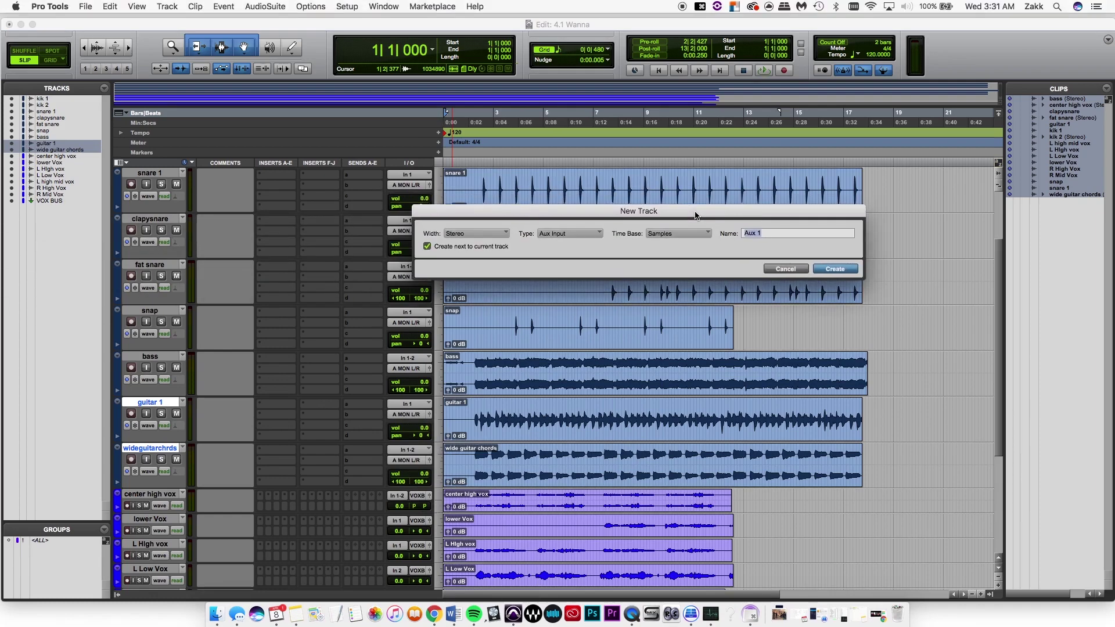
{"action": "type", "text": "GUITAR"}
{"action": "type", "text": "S"}
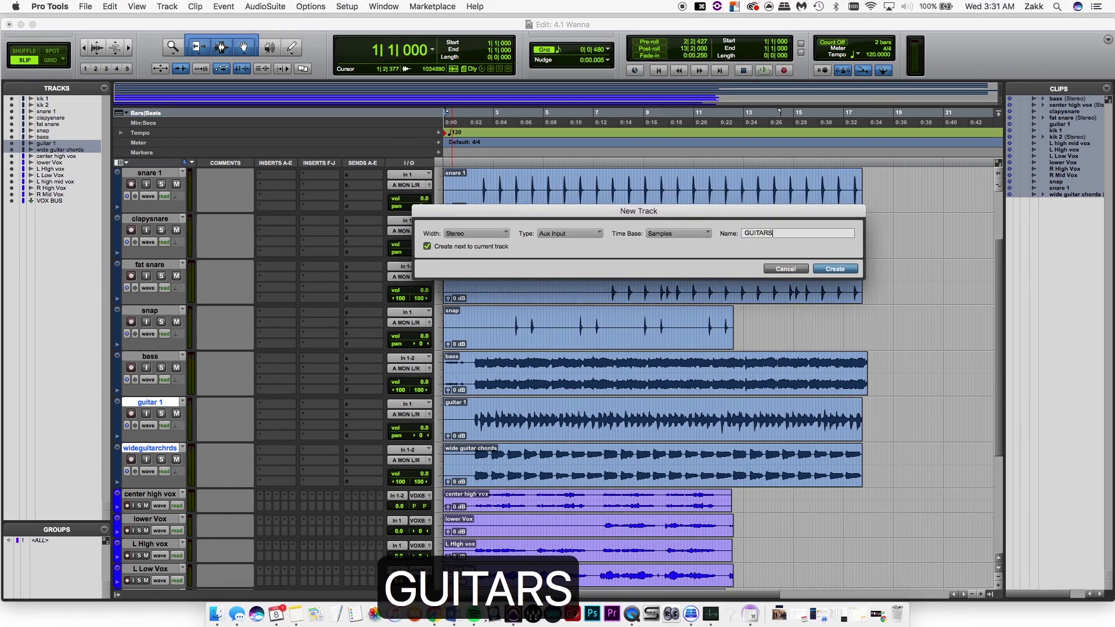
{"action": "key", "text": "Return"}
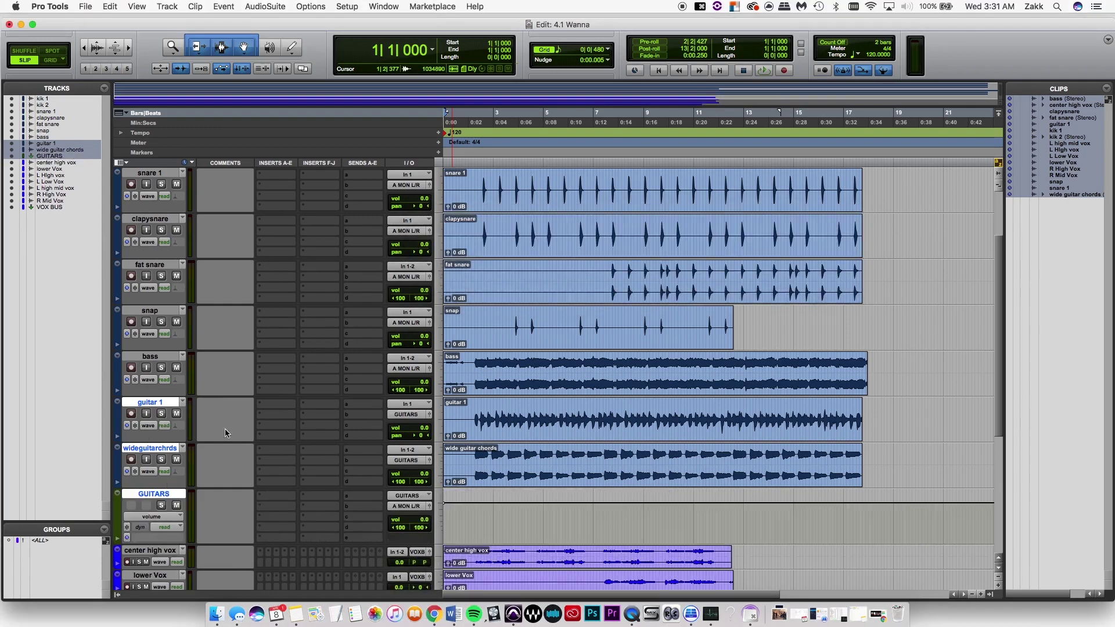
Step: Solo-safe the GUITARS aux track and set the height of guitar 1 and wide guitar chords to mini
{"action": "left_click", "coordinate": [162, 505]}
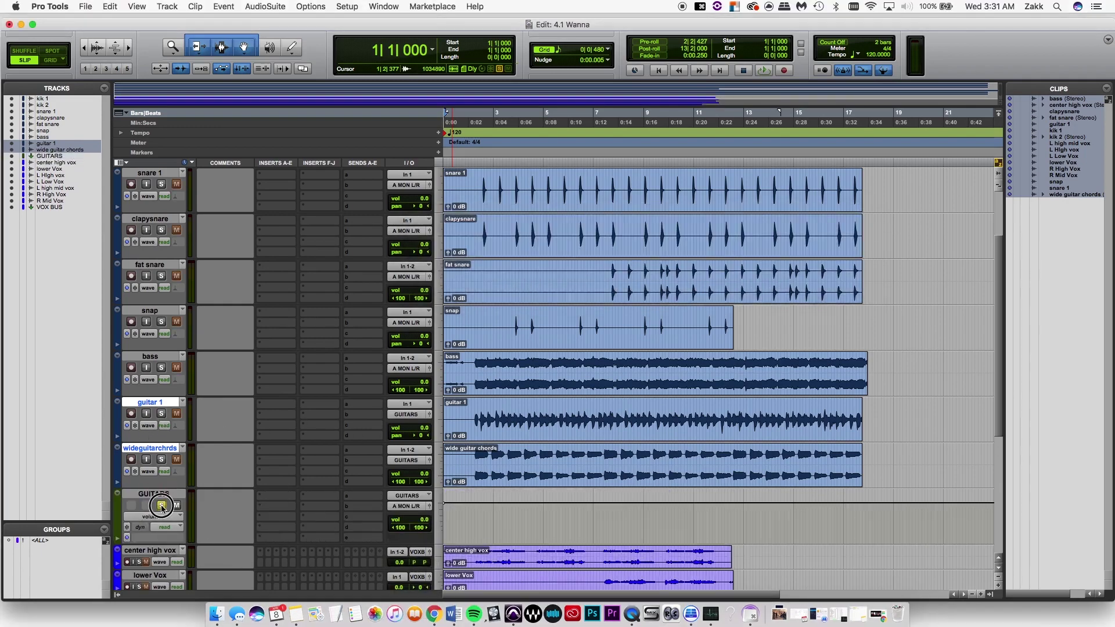
{"action": "left_click", "coordinate": [162, 506]}
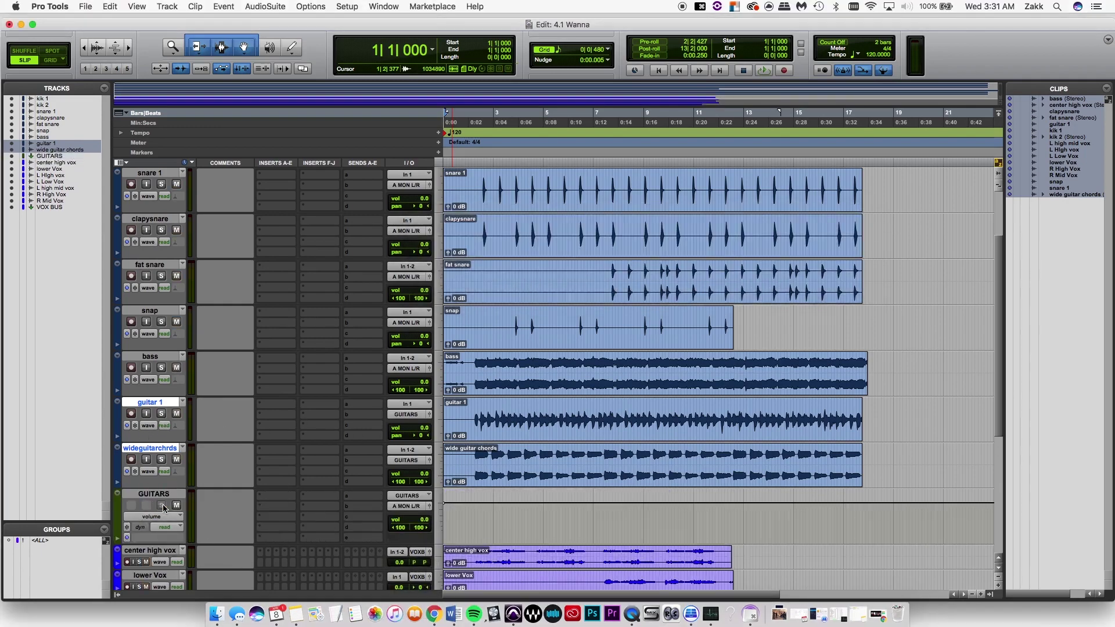
{"action": "left_click", "coordinate": [440, 418]}
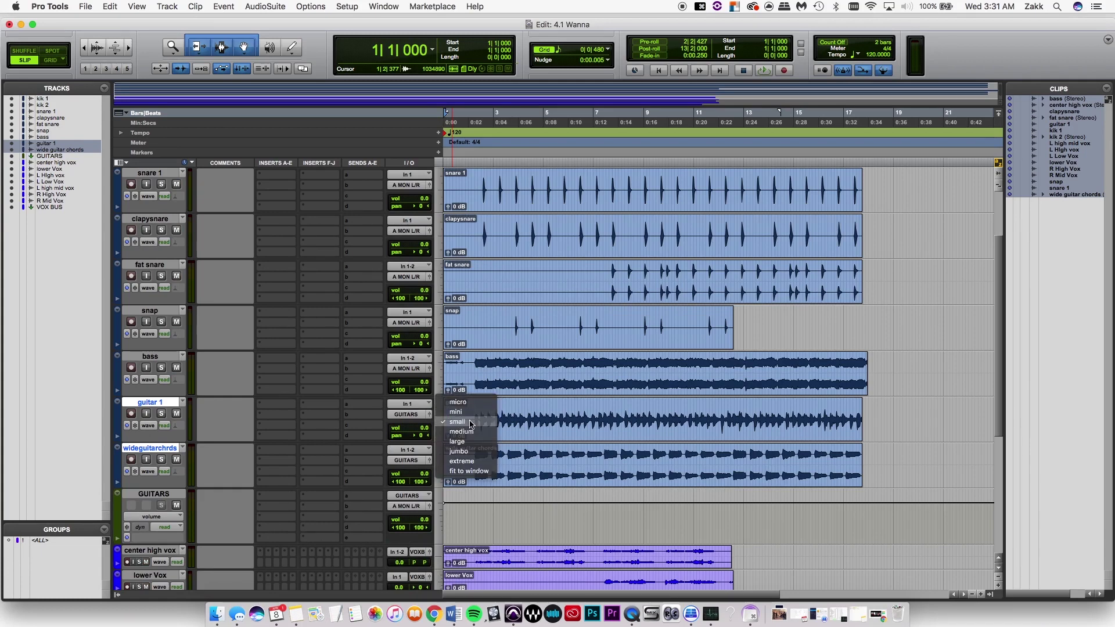
{"action": "left_click", "coordinate": [469, 413]}
Step: Colour the guitar 1, wide guitar chords and GUITARS tracks deep pink using the track color palette
{"action": "left_click", "coordinate": [140, 455]}
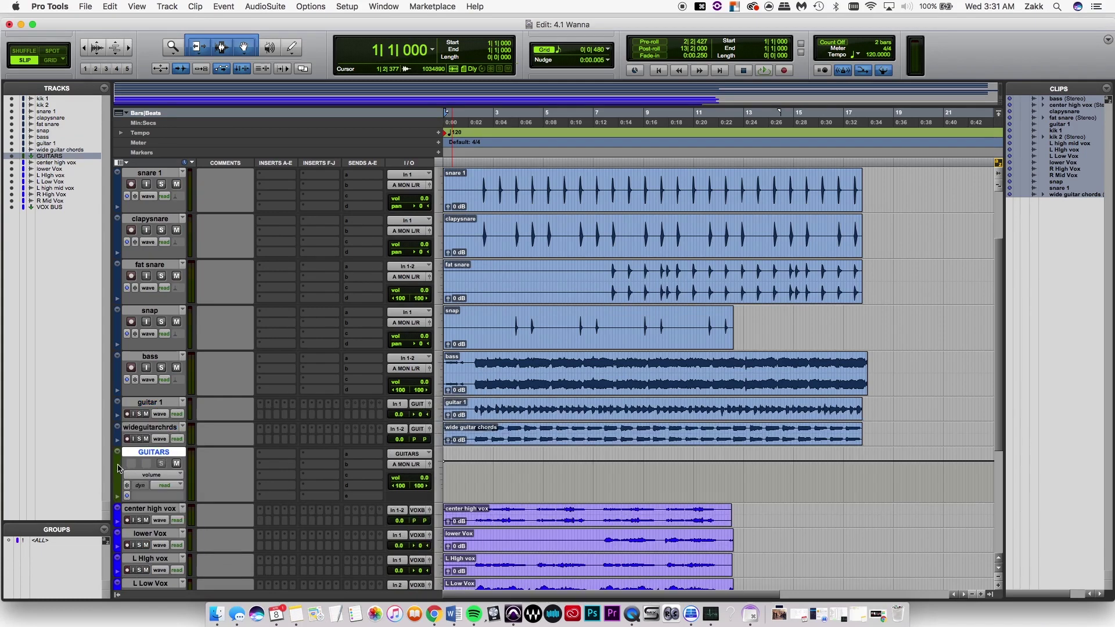
{"action": "left_click", "coordinate": [151, 403], "text": "shift"}
{"action": "double_click", "coordinate": [118, 461]}
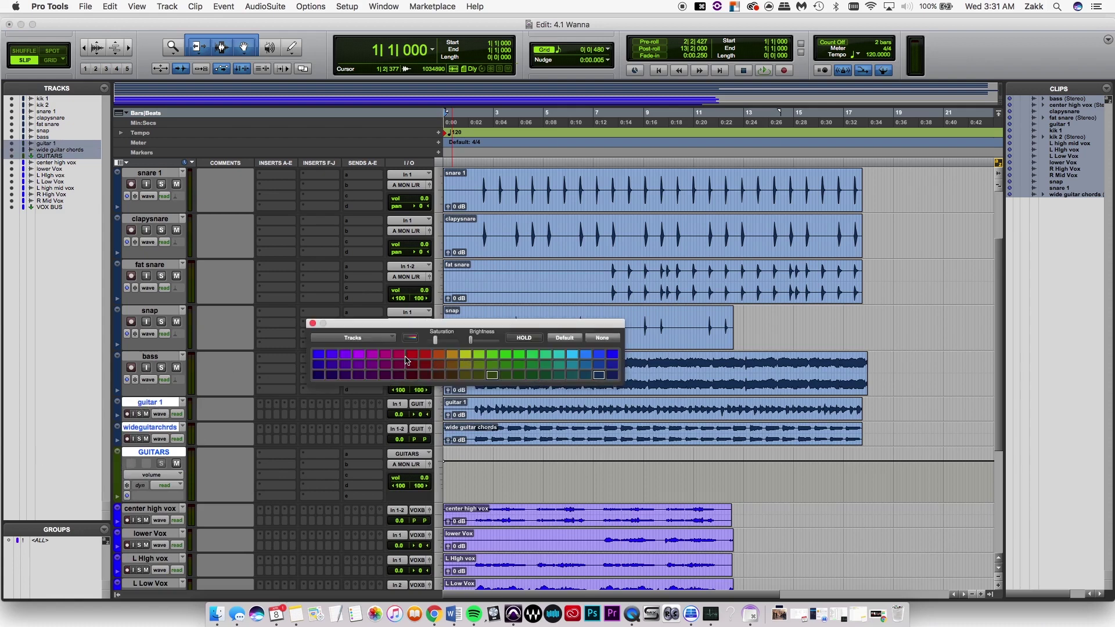
{"action": "left_click", "coordinate": [399, 355]}
{"action": "left_click", "coordinate": [313, 323]}
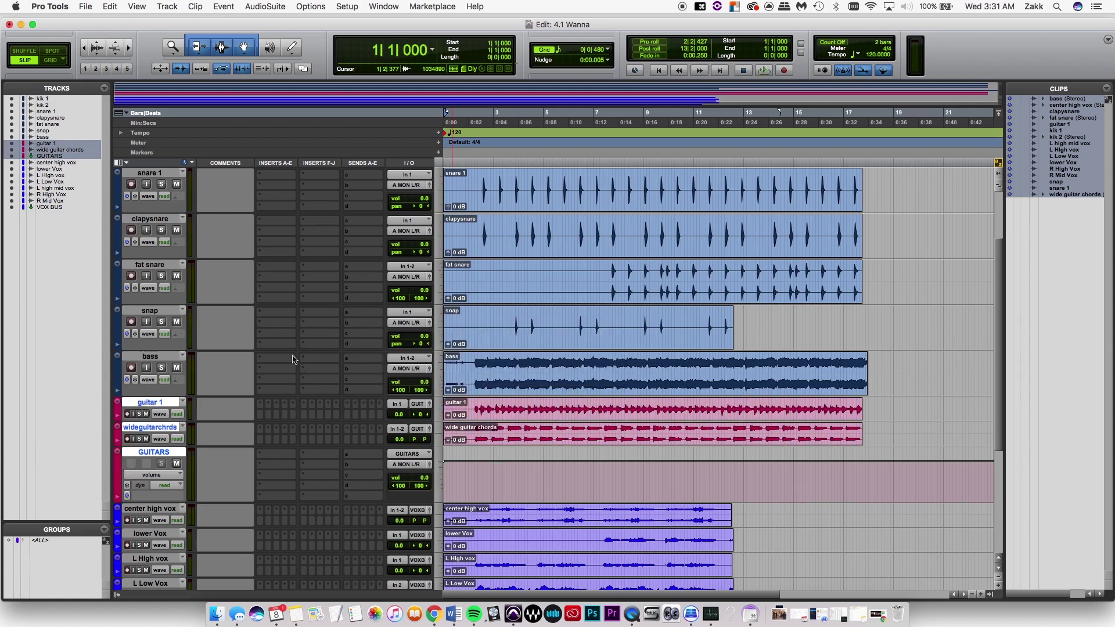
Step: Colour the bass track bright red using the track color palette
{"action": "scroll", "coordinate": [269, 380], "scroll_direction": "up", "scroll_amount": 3}
{"action": "left_click", "coordinate": [119, 461]}
{"action": "double_click", "coordinate": [119, 461]}
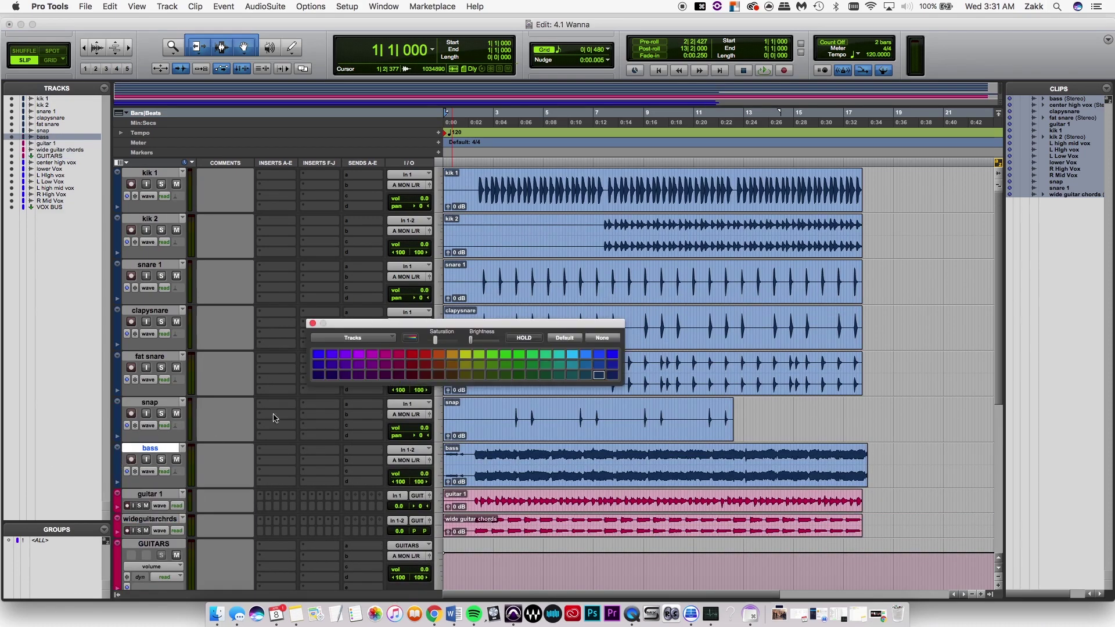
{"action": "left_click", "coordinate": [418, 357]}
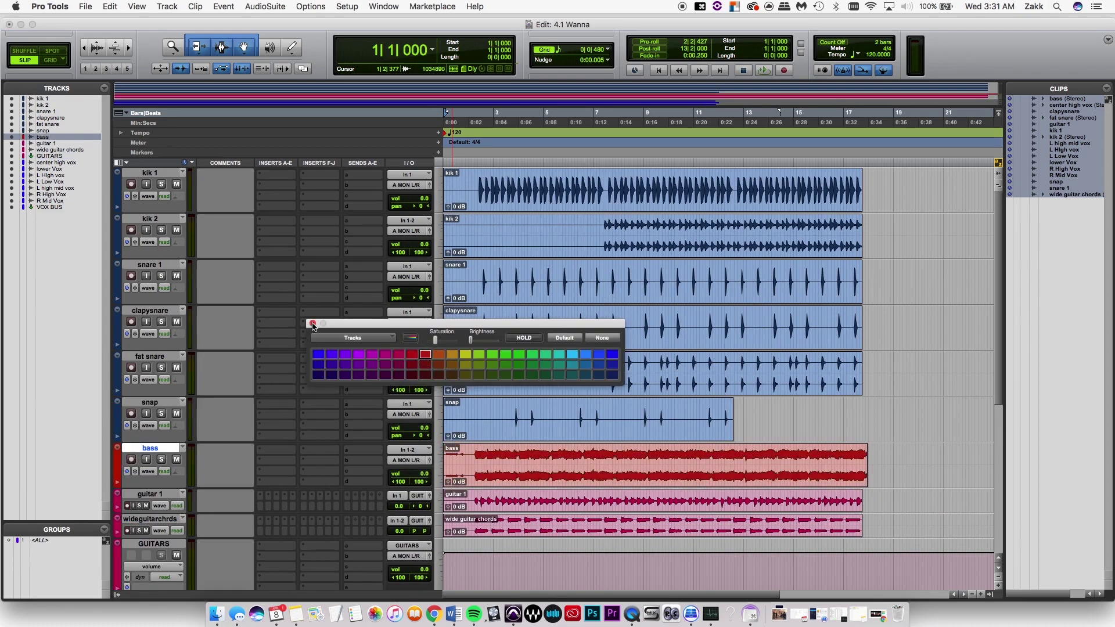
{"action": "left_click", "coordinate": [312, 323]}
{"action": "left_click", "coordinate": [161, 403]}
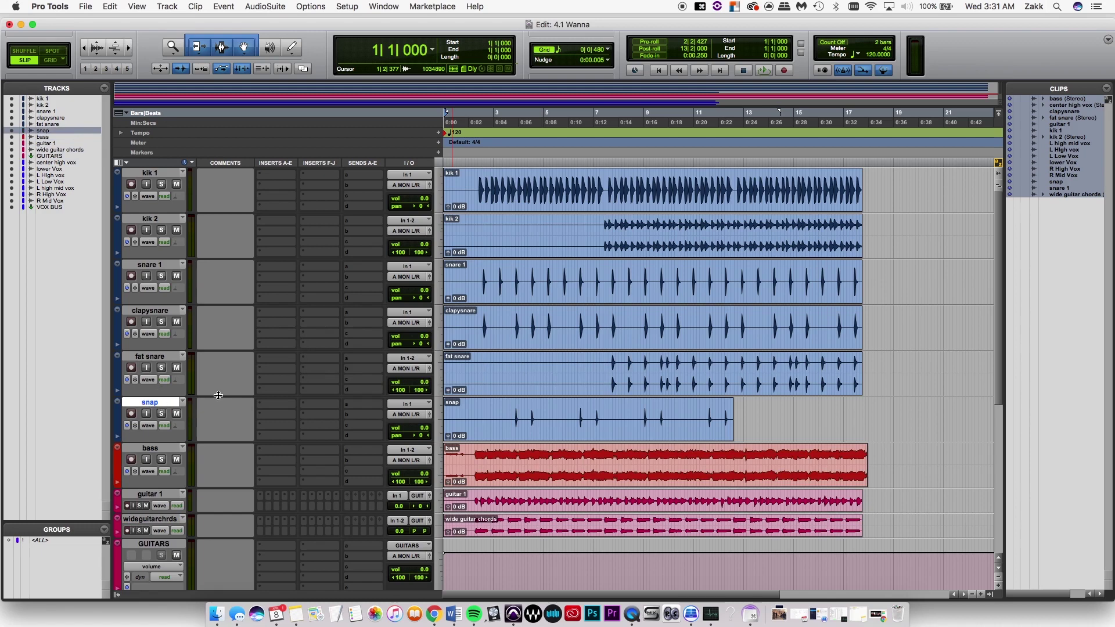
{"action": "left_click", "coordinate": [150, 172], "text": "shift"}
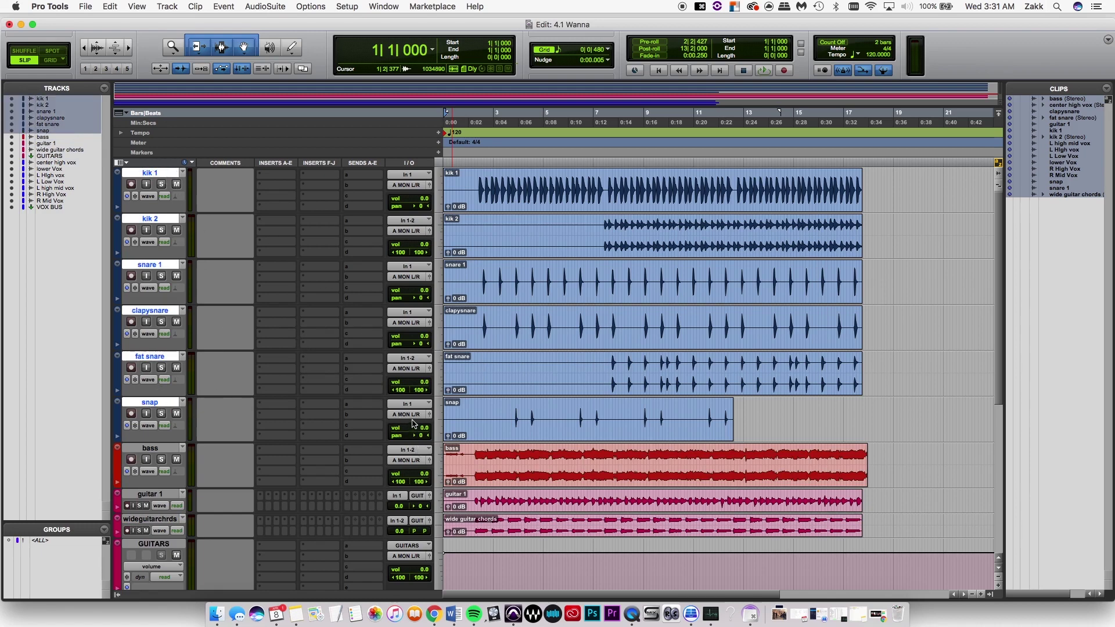
{"action": "left_click", "coordinate": [155, 176]}
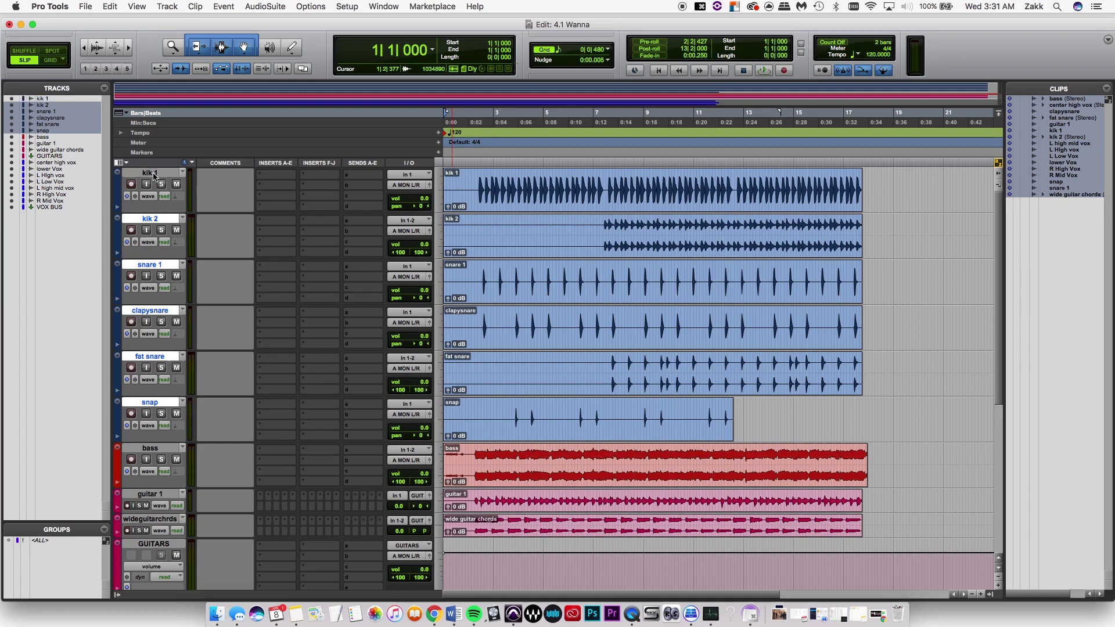
{"action": "left_click", "coordinate": [157, 175]}
Step: Route kik 1 and kik 2 to a new stereo aux input track named Kick
{"action": "left_click", "coordinate": [157, 175]}
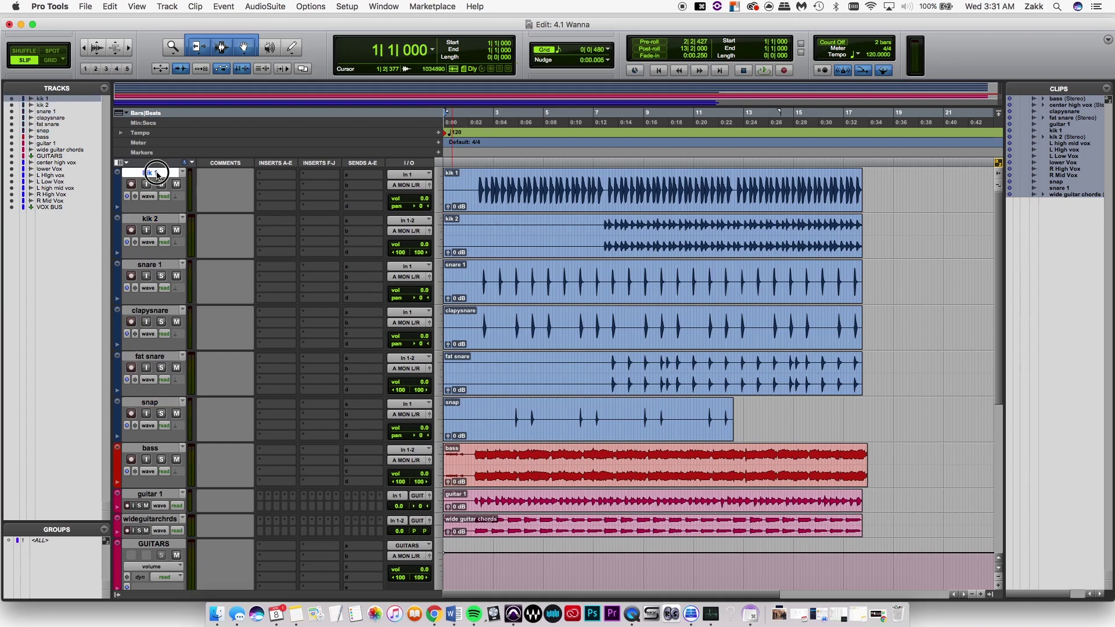
{"action": "left_click", "coordinate": [158, 219], "text": "shift"}
{"action": "left_click", "coordinate": [417, 231]}
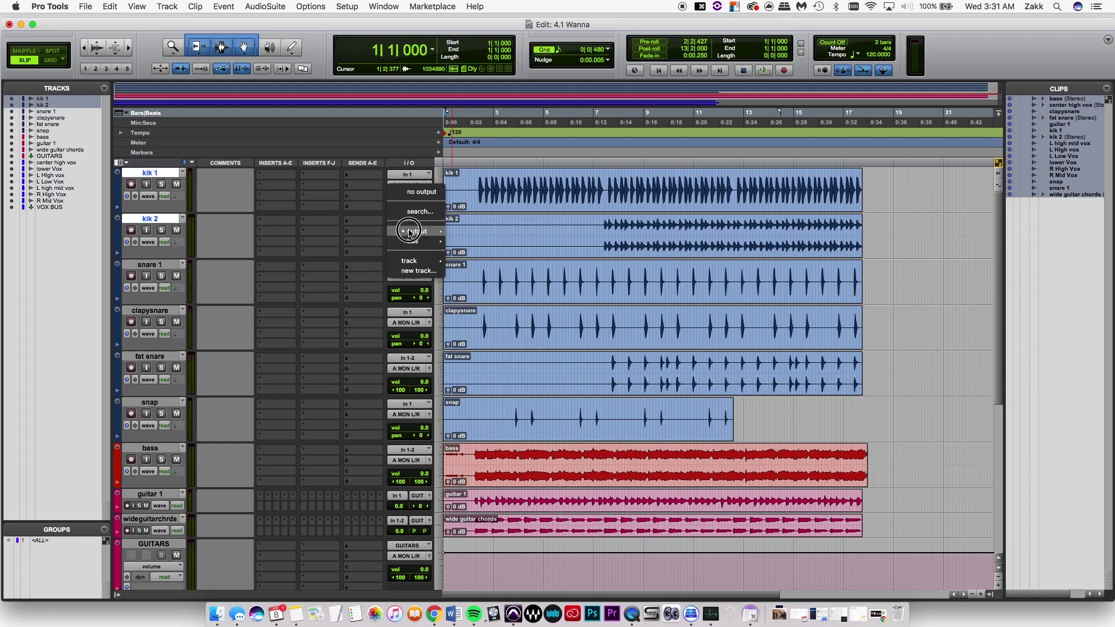
{"action": "left_click", "coordinate": [427, 271]}
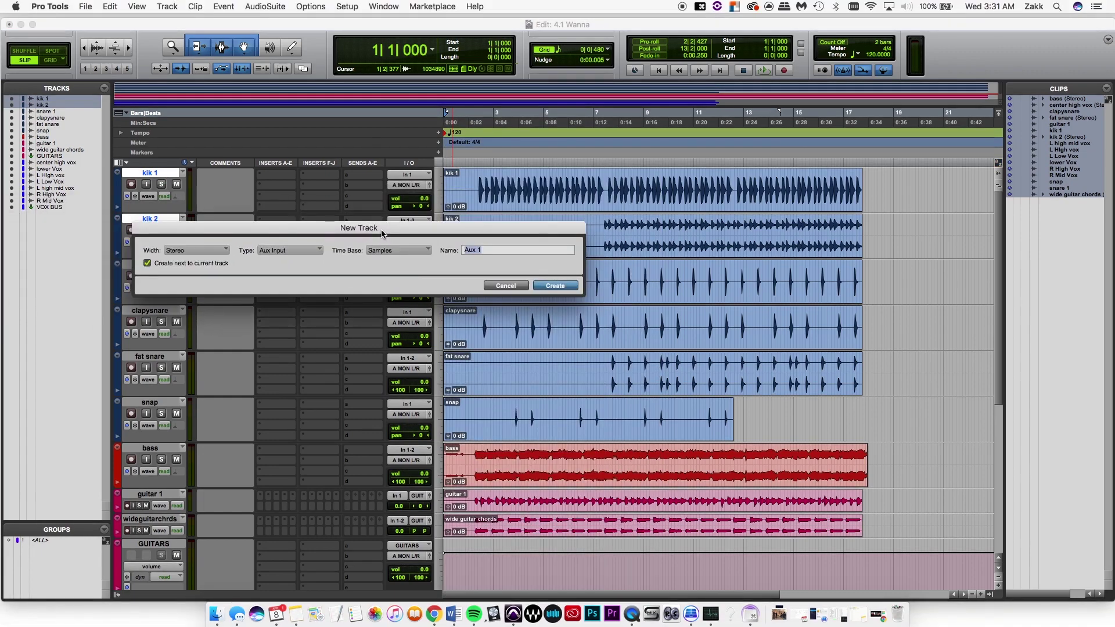
{"action": "type", "text": "Kick"}
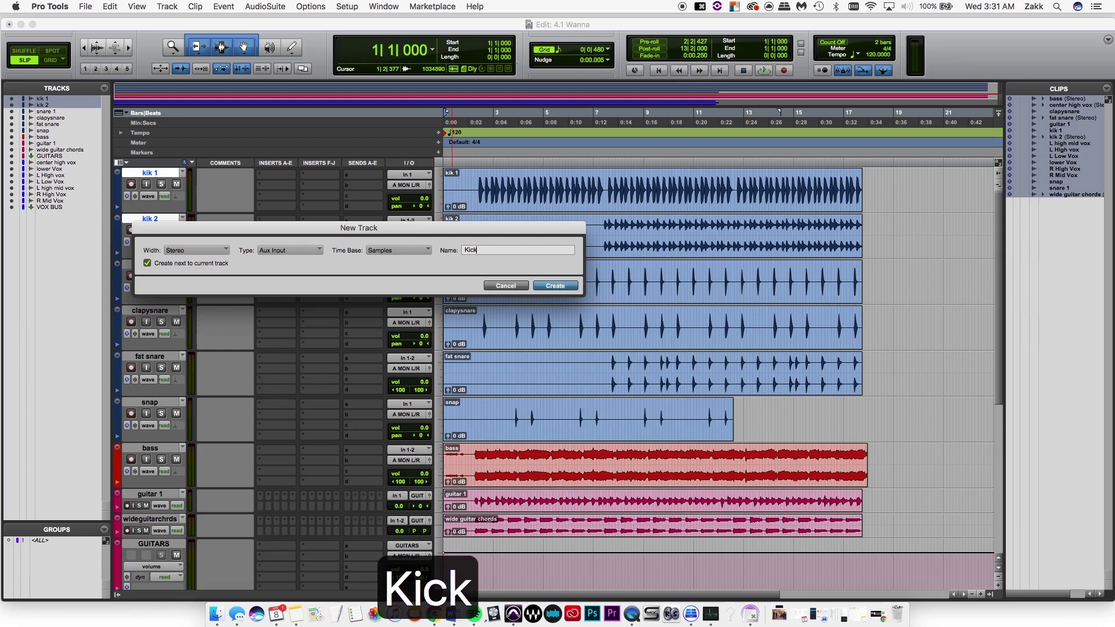
{"action": "key", "text": "Return"}
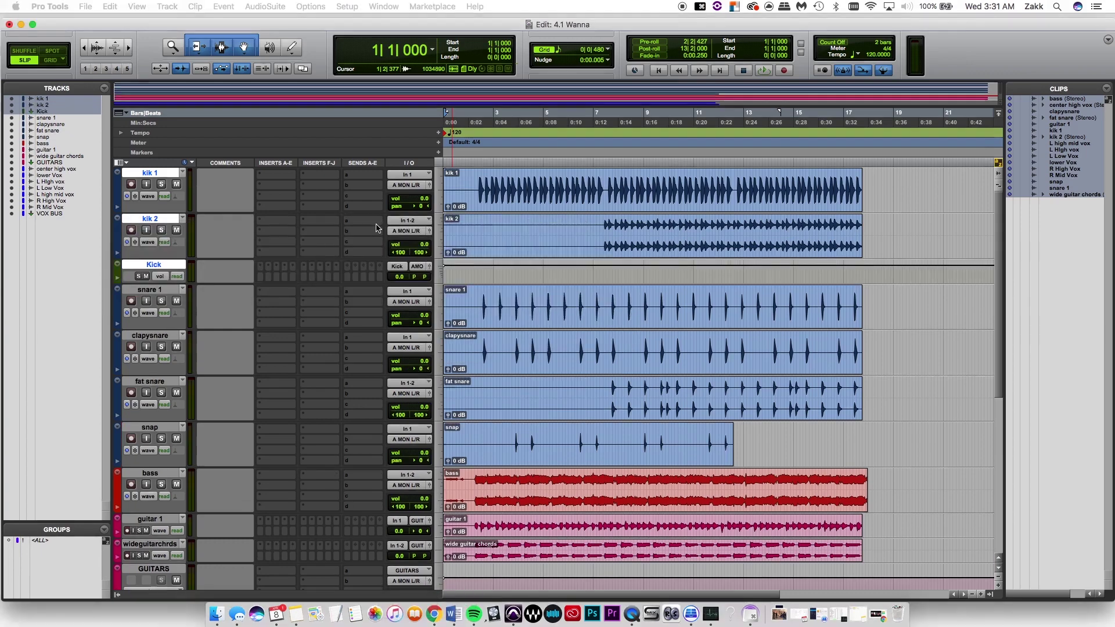
{"action": "left_click", "coordinate": [168, 266], "text": "super"}
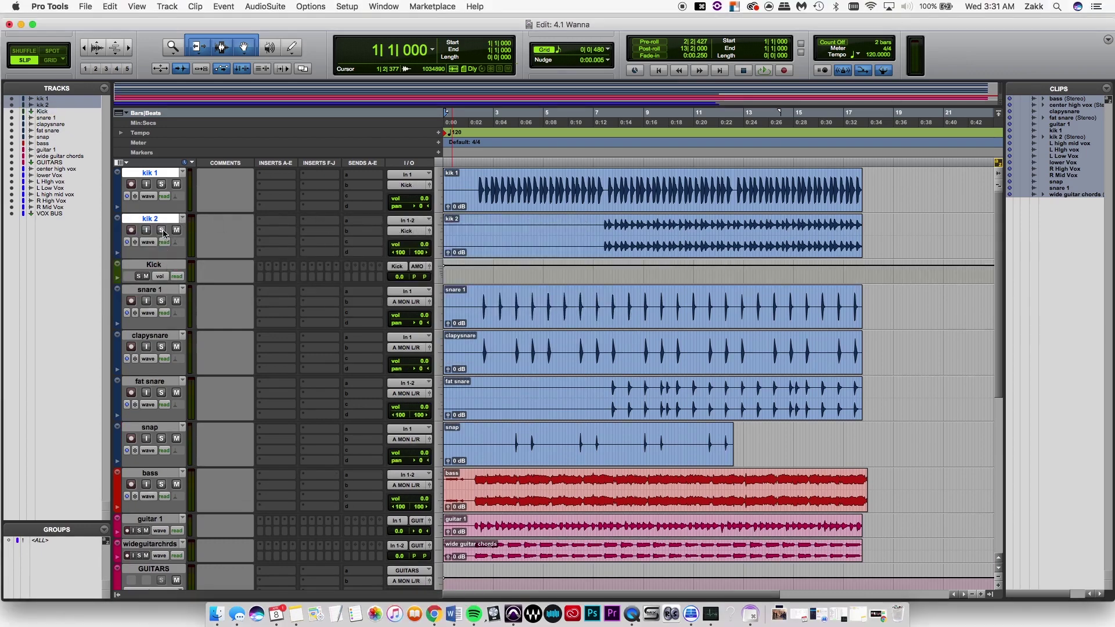
Step: Set the height of kik 1 and kik 2 to mini and the height of the Kick aux track to medium
{"action": "left_click", "coordinate": [168, 172]}
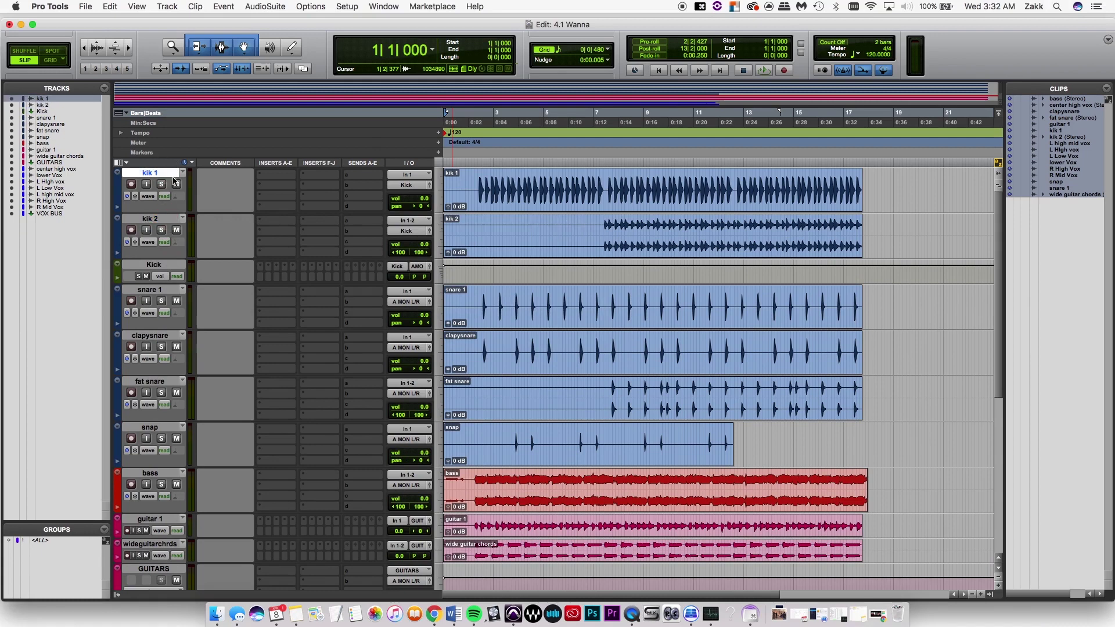
{"action": "left_click", "coordinate": [174, 219], "text": "shift"}
{"action": "left_click", "coordinate": [439, 235]}
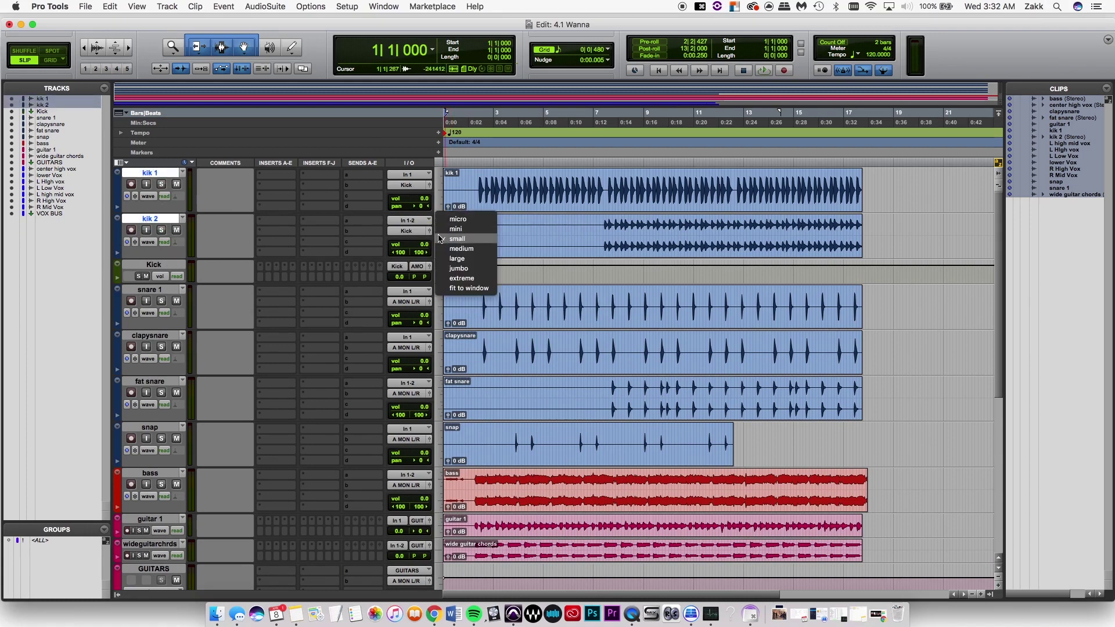
{"action": "left_click", "coordinate": [467, 229]}
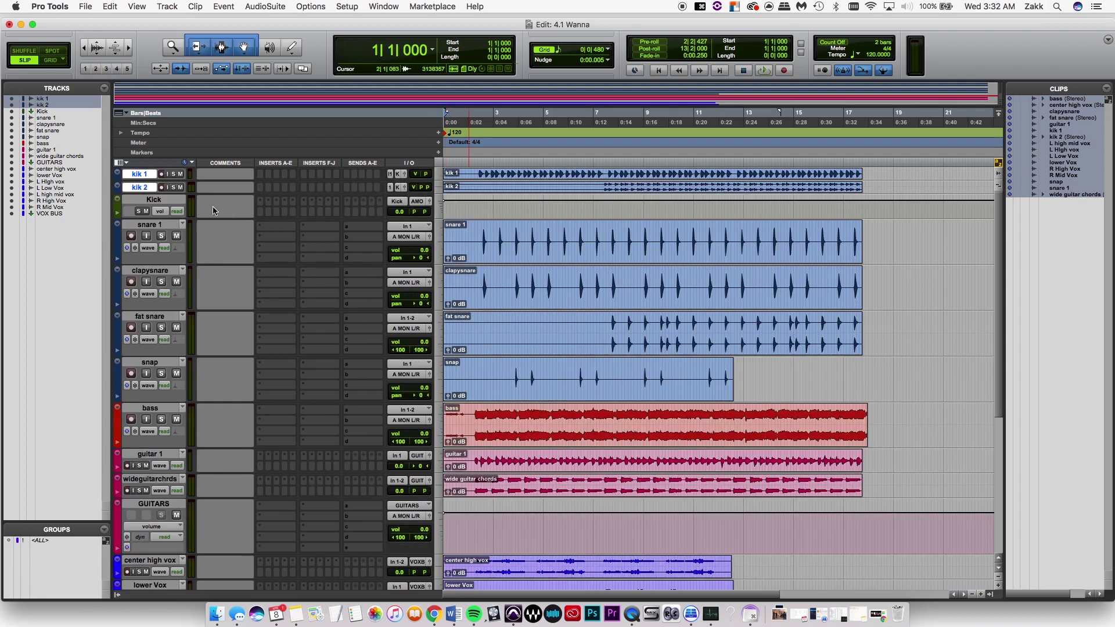
{"action": "left_click", "coordinate": [437, 179]}
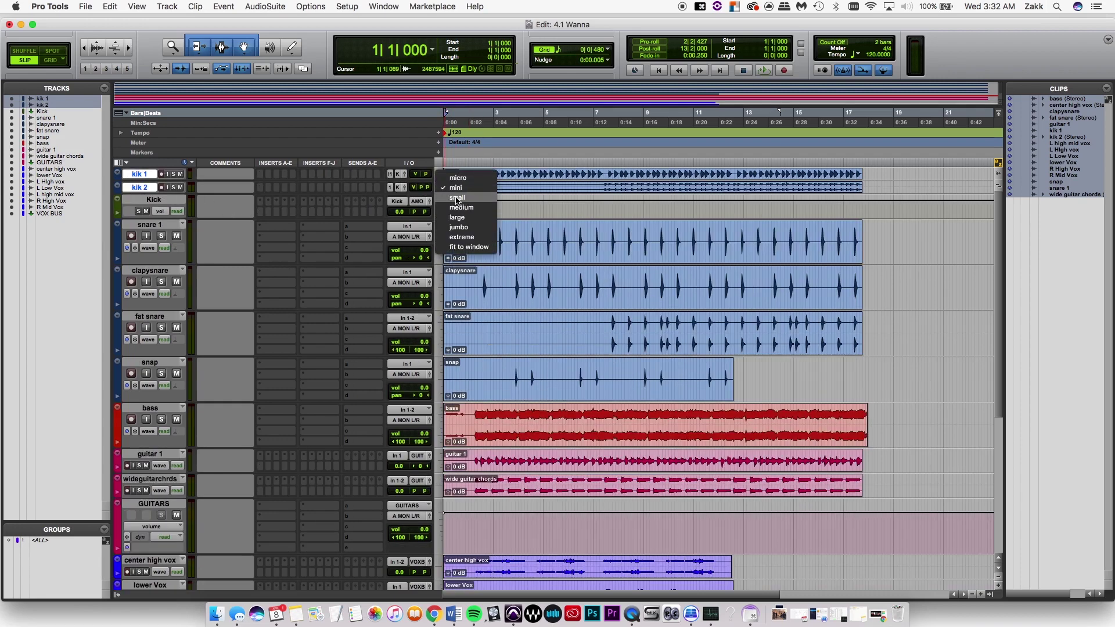
{"action": "left_click", "coordinate": [440, 196]}
{"action": "key", "text": "ctrl+Up"}
{"action": "left_click", "coordinate": [440, 228]}
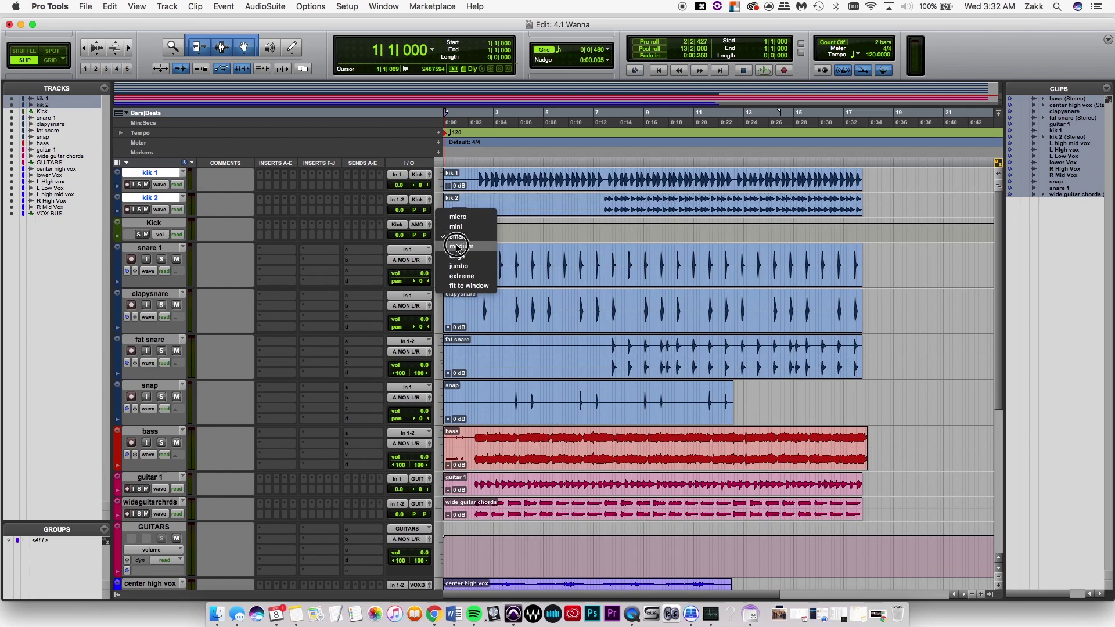
{"action": "left_click", "coordinate": [465, 249]}
Step: Colour the kik 1, kik 2 and Kick tracks dark indigo using the track color palette
{"action": "left_click", "coordinate": [141, 225]}
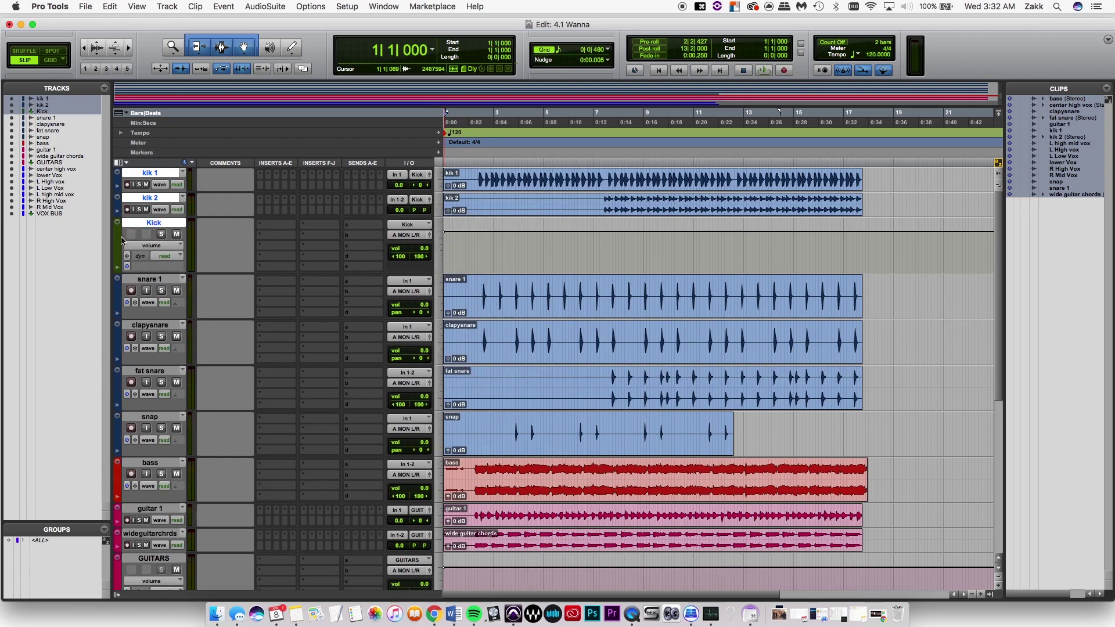
{"action": "double_click", "coordinate": [116, 238]}
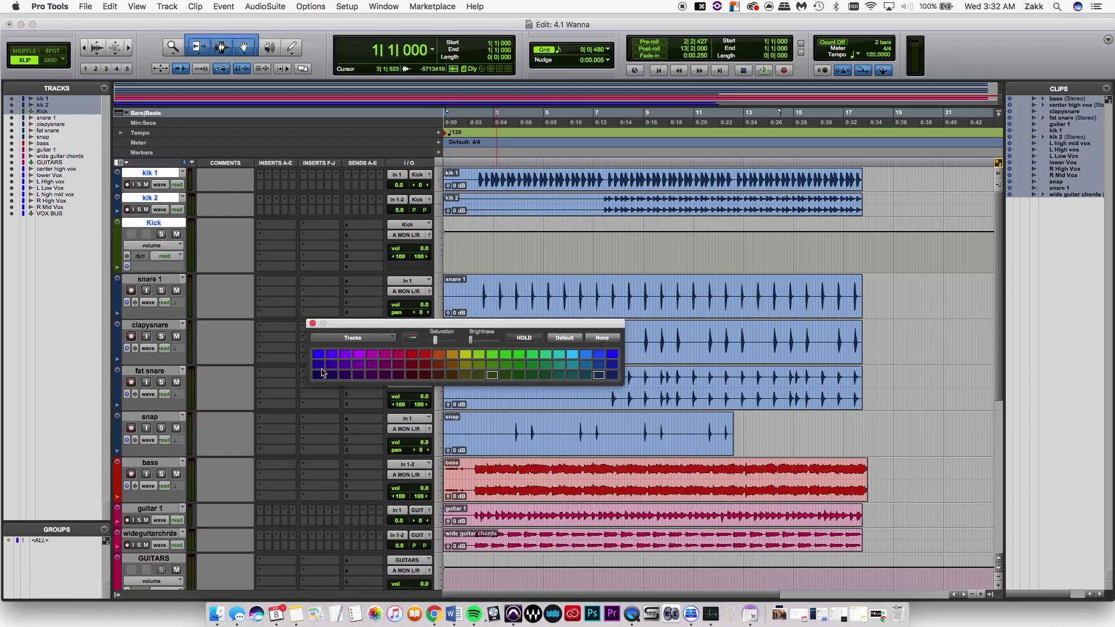
{"action": "left_click", "coordinate": [318, 375]}
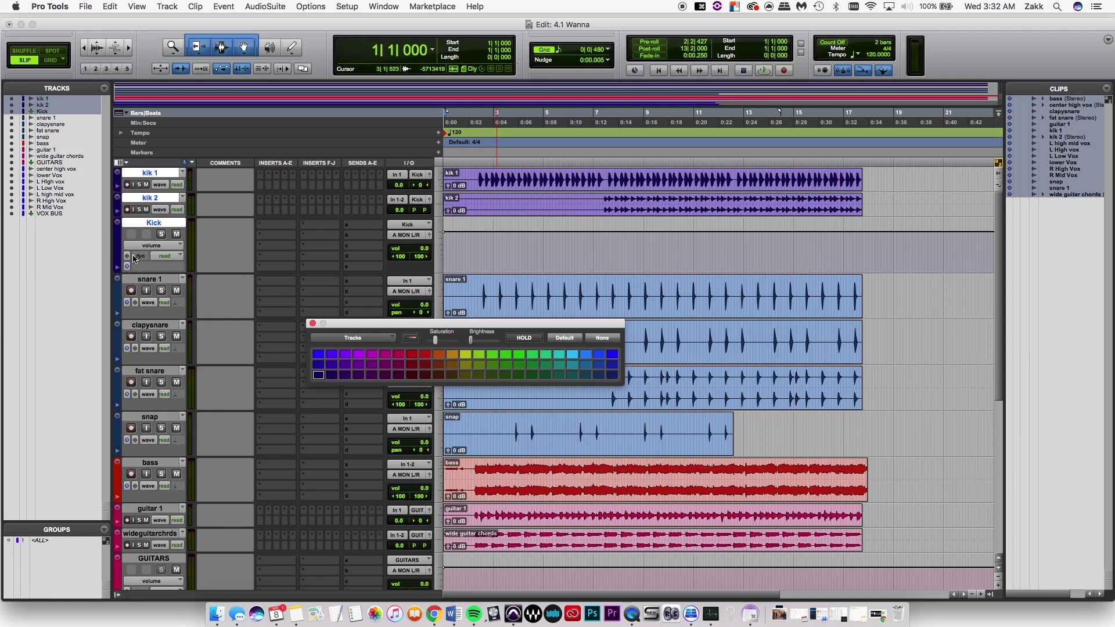
Step: Route snare 1, clapysnare, fat snare and snap to a new stereo aux input track named SNARE
{"action": "left_click", "coordinate": [139, 282]}
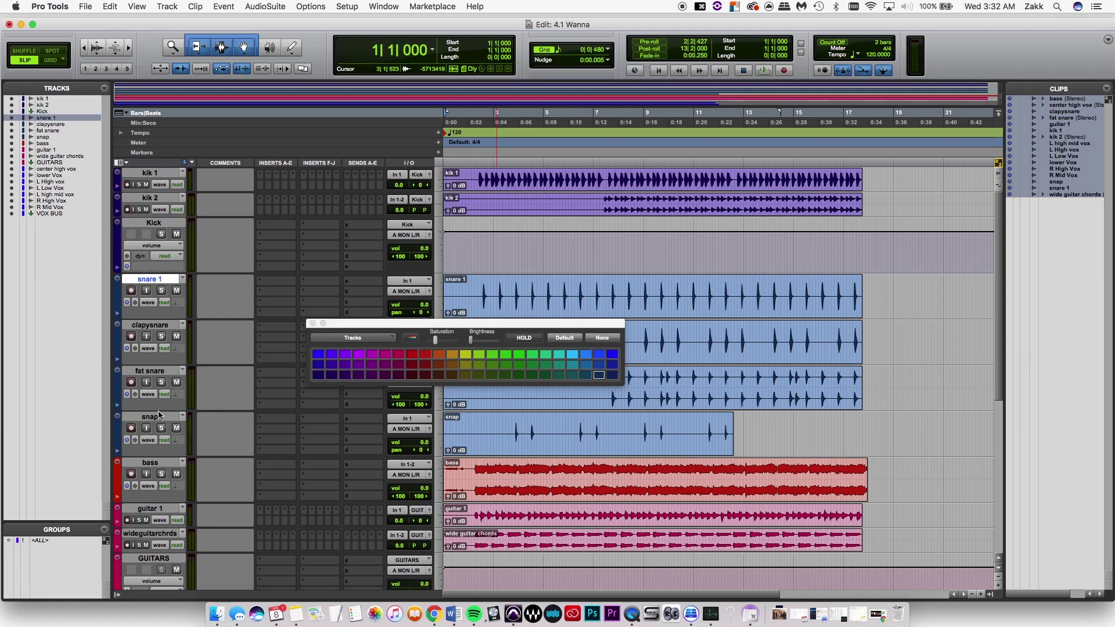
{"action": "left_click", "coordinate": [313, 323]}
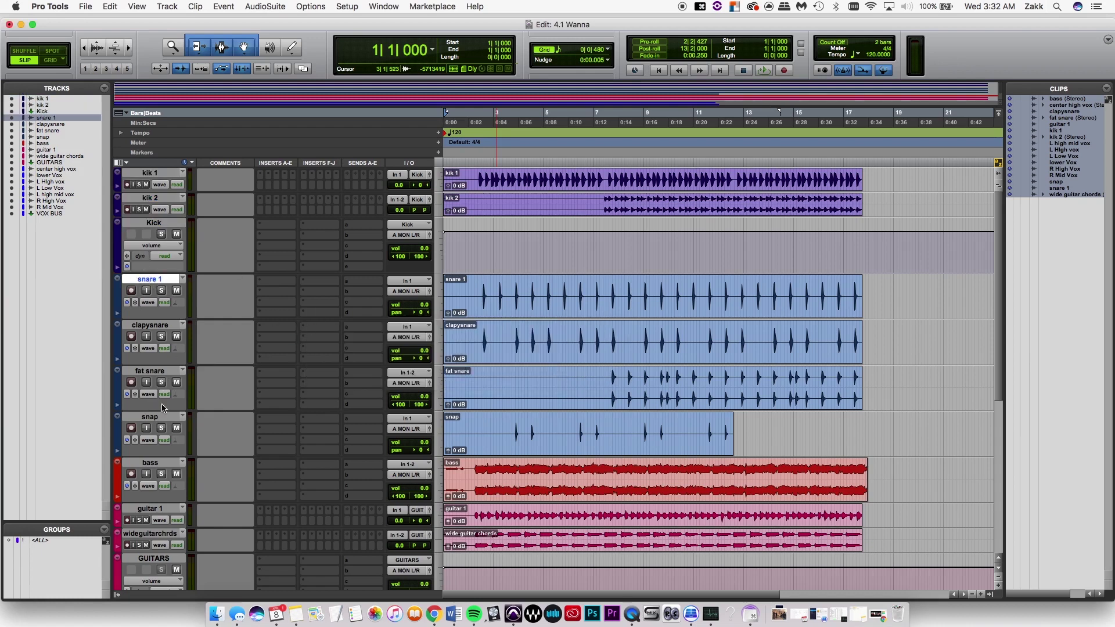
{"action": "left_click", "coordinate": [157, 419], "text": "shift"}
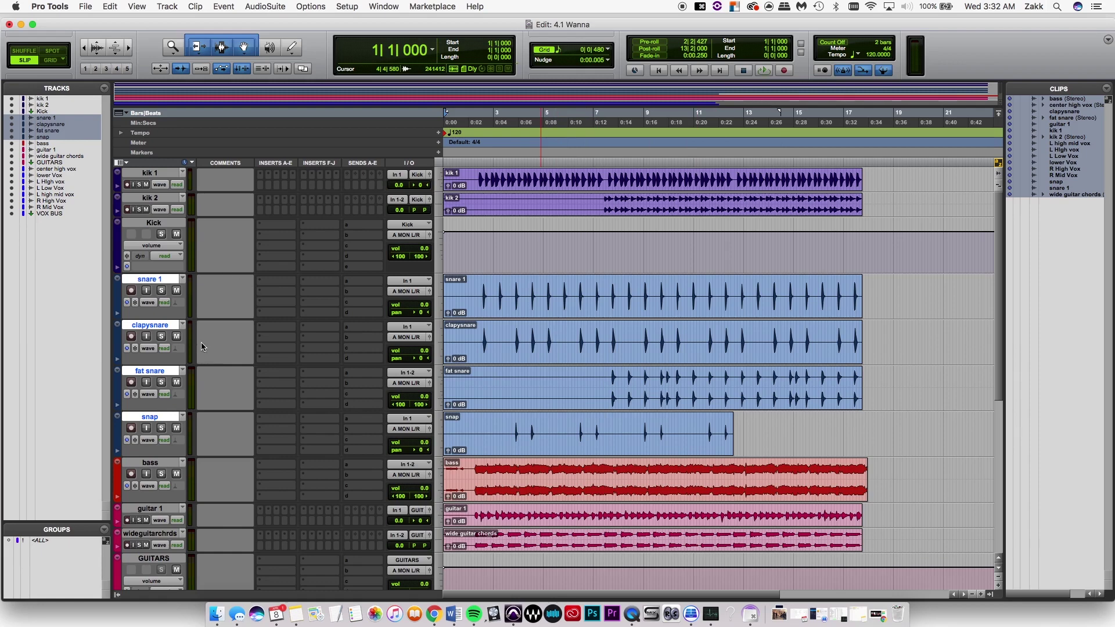
{"action": "left_click", "coordinate": [405, 429]}
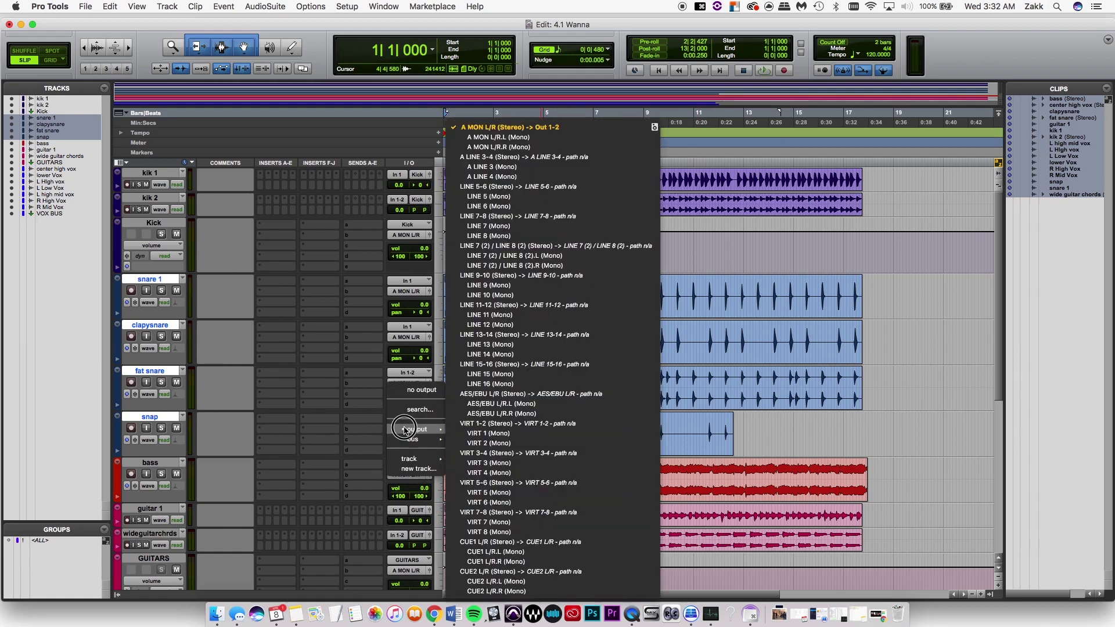
{"action": "key", "text": "Escape"}
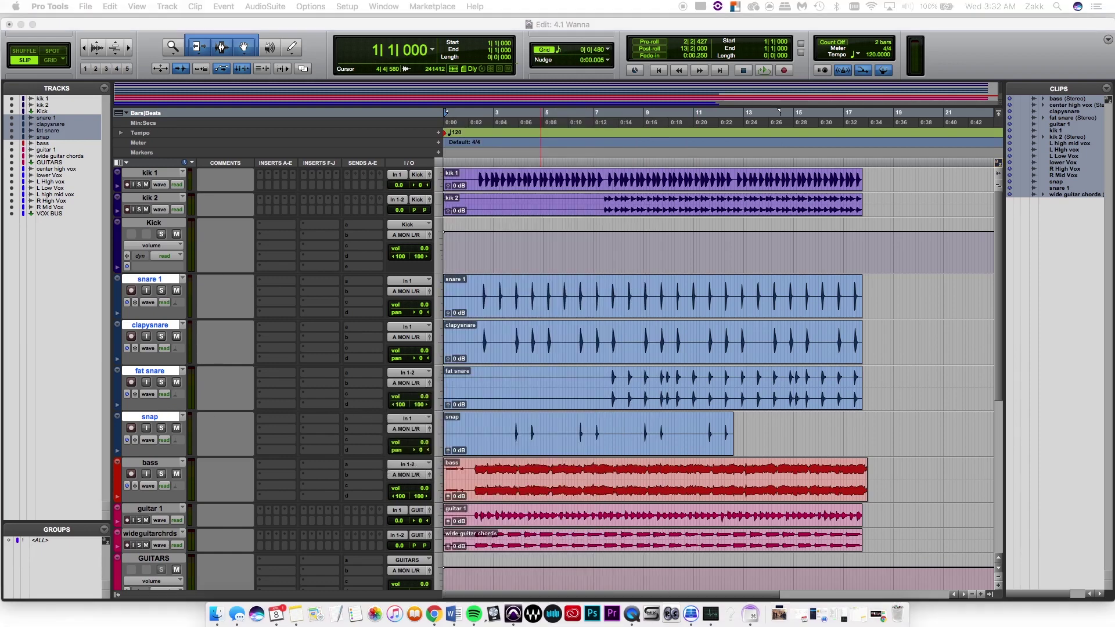
{"action": "key", "text": "super+shift+n"}
{"action": "type", "text": "SNARE"}
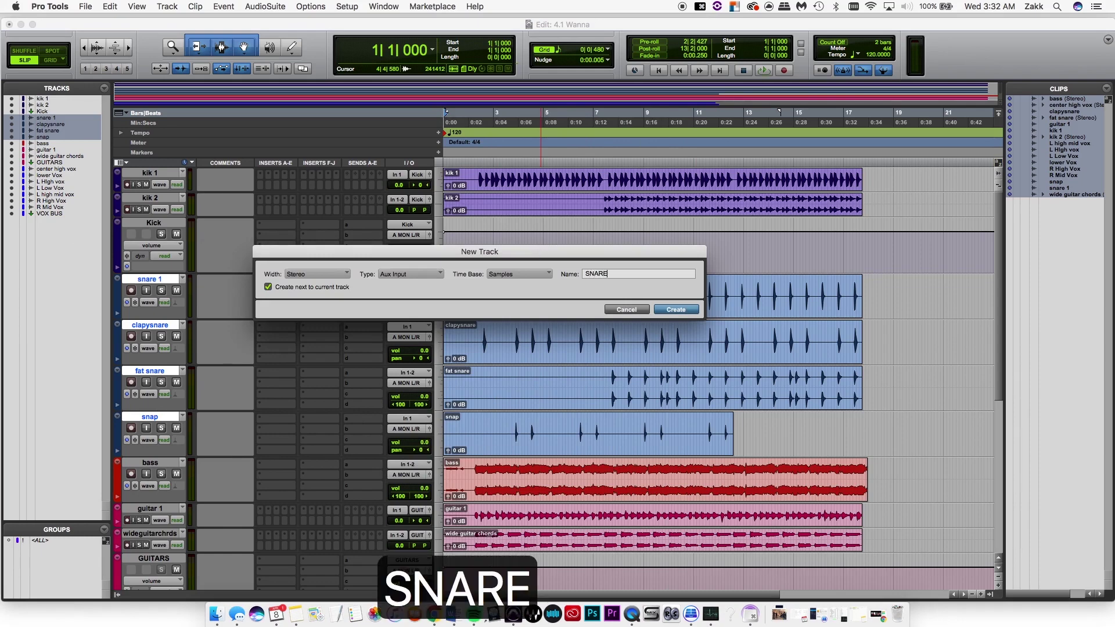
{"action": "key", "text": "Return"}
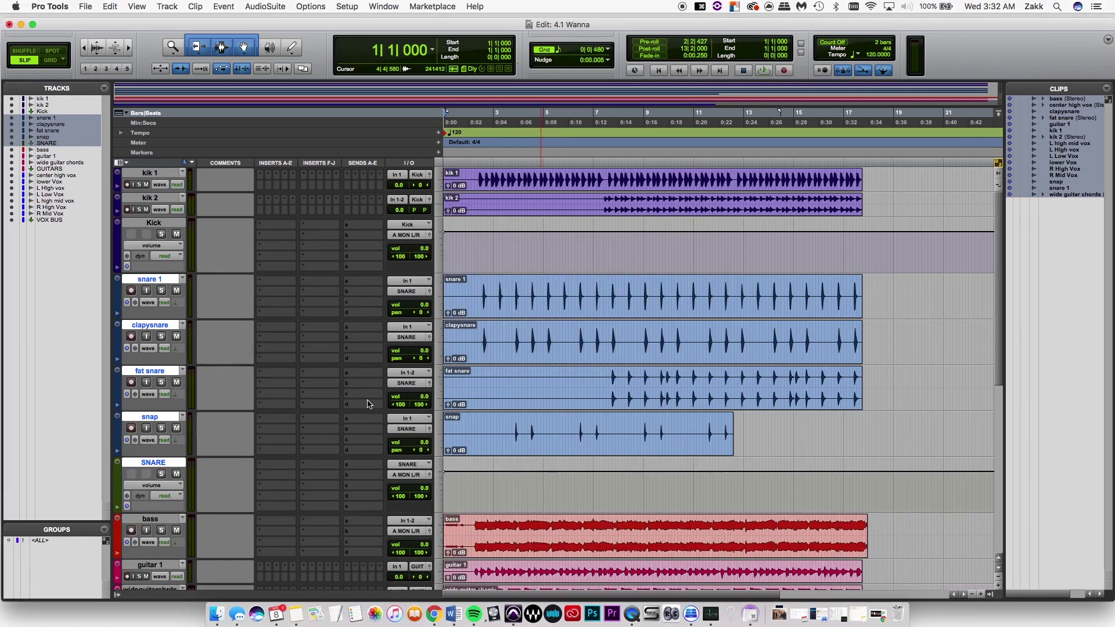
{"action": "left_click", "coordinate": [152, 462], "text": "super"}
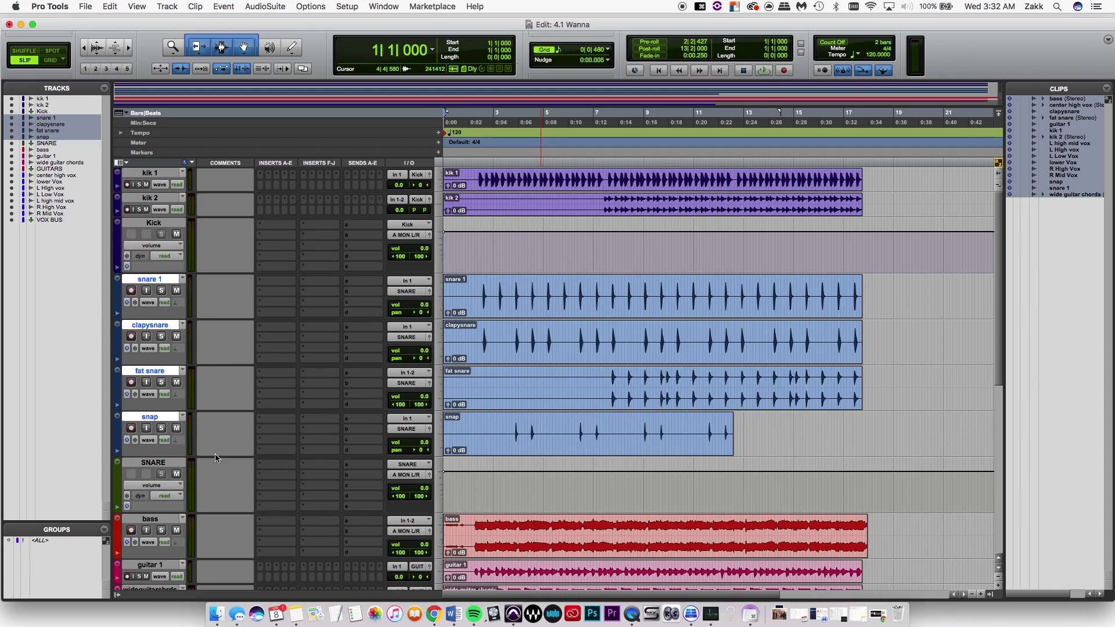
Step: Set the height of snare 1, clapysnare, fat snare and snap to mini
{"action": "left_click", "coordinate": [440, 298]}
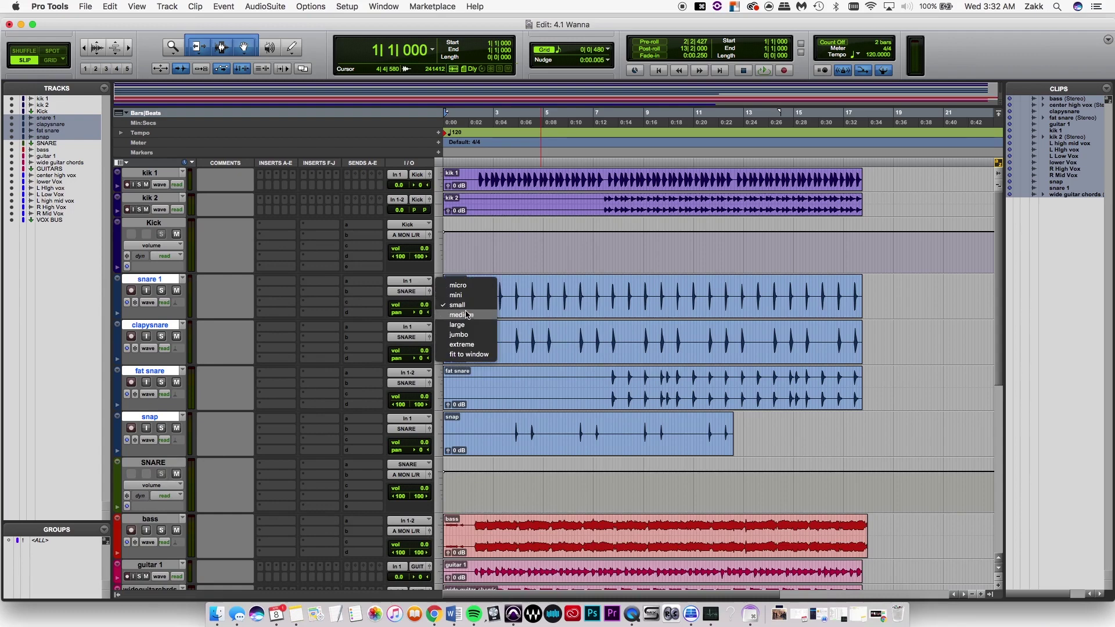
{"action": "left_click", "coordinate": [470, 308]}
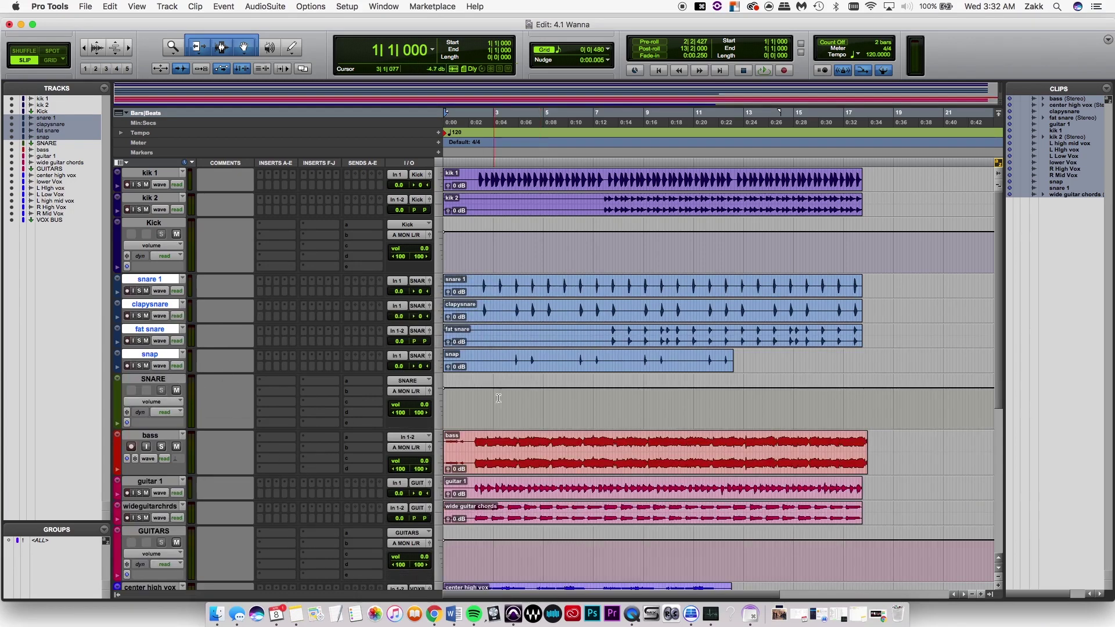
{"action": "left_click", "coordinate": [444, 403]}
{"action": "left_click", "coordinate": [456, 402]}
Step: Colour the four snare and snap tracks and the SNARE aux dark purple using the track color palette
{"action": "left_click", "coordinate": [153, 379]}
{"action": "left_click", "coordinate": [149, 279], "text": "shift"}
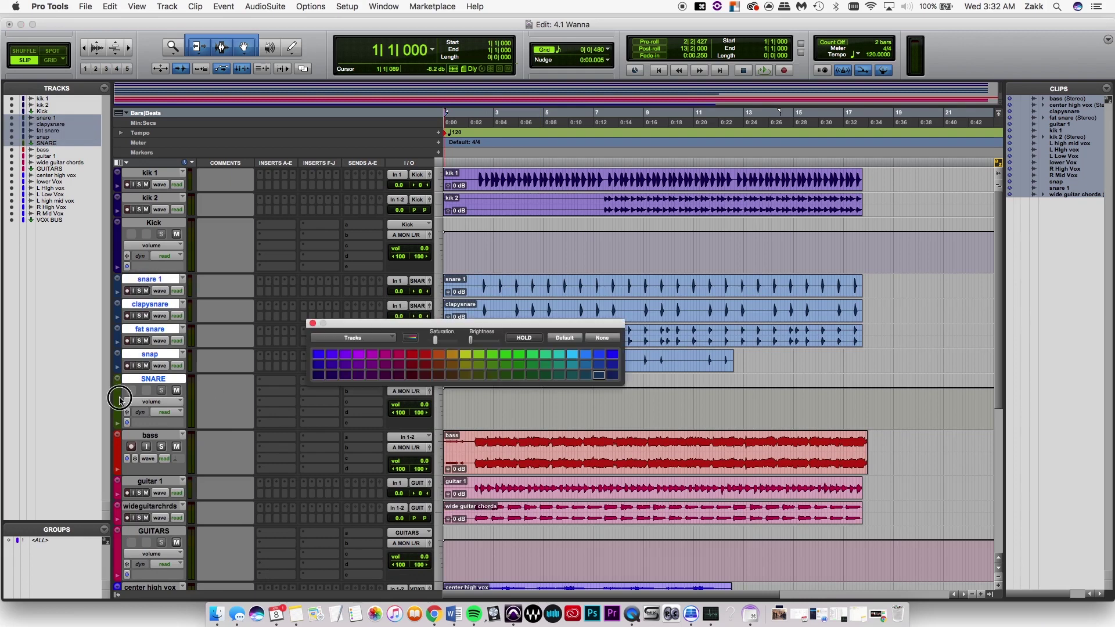
{"action": "double_click", "coordinate": [122, 400]}
{"action": "left_click", "coordinate": [343, 375]}
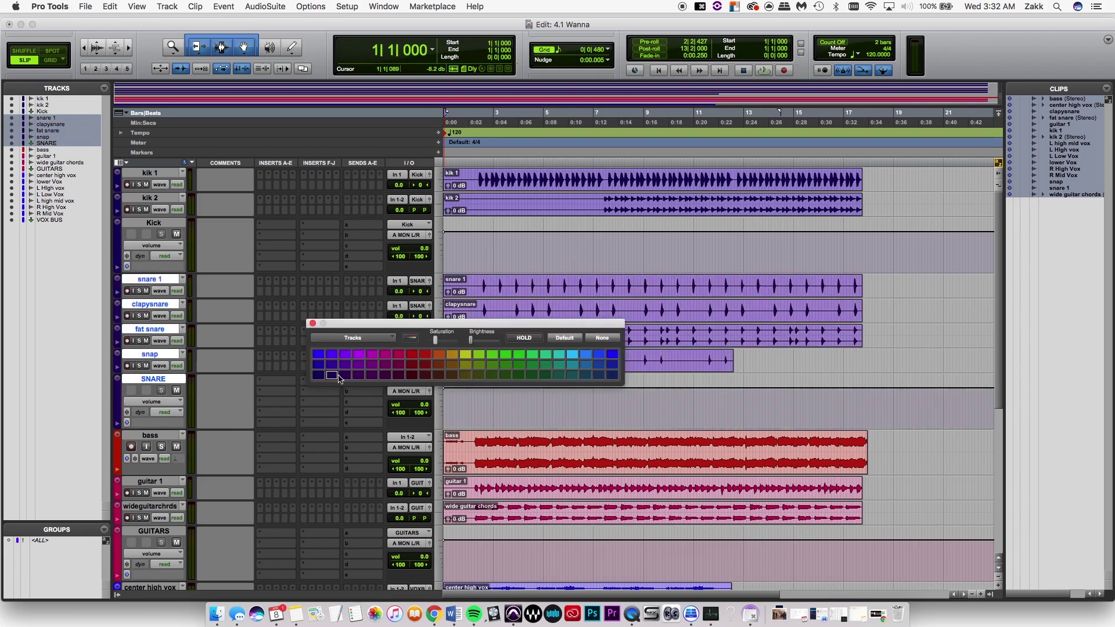
{"action": "left_click", "coordinate": [356, 377]}
{"action": "left_click", "coordinate": [312, 323]}
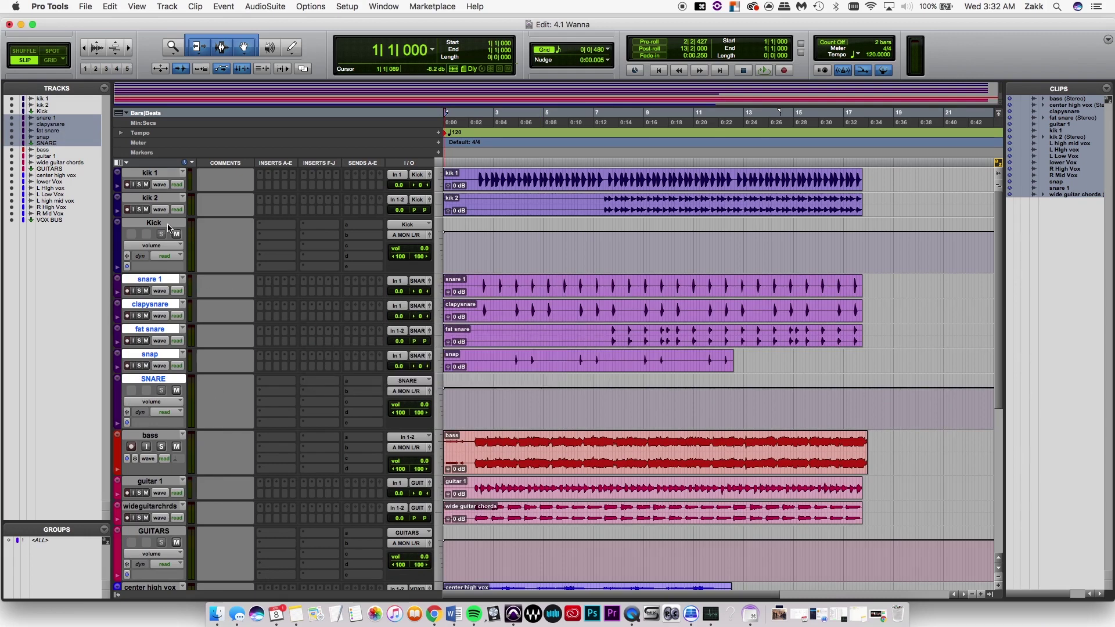
Step: Route the Kick and SNARE aux tracks to a new stereo aux input track named DRUM BUS
{"action": "left_click", "coordinate": [168, 224]}
{"action": "left_click", "coordinate": [167, 380], "text": "super"}
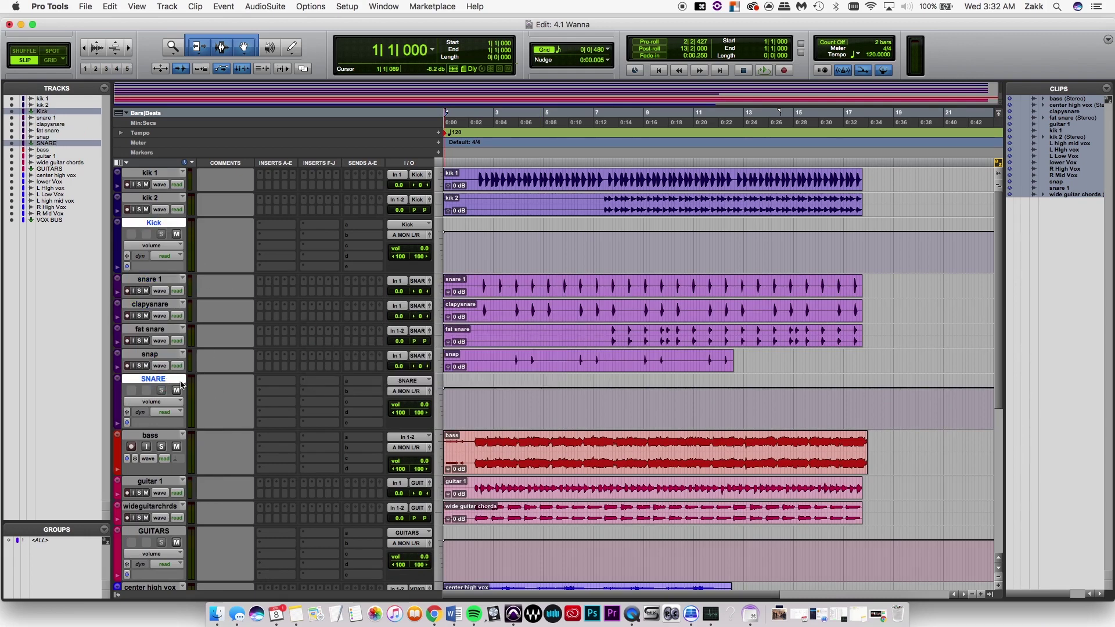
{"action": "left_click", "coordinate": [408, 391]}
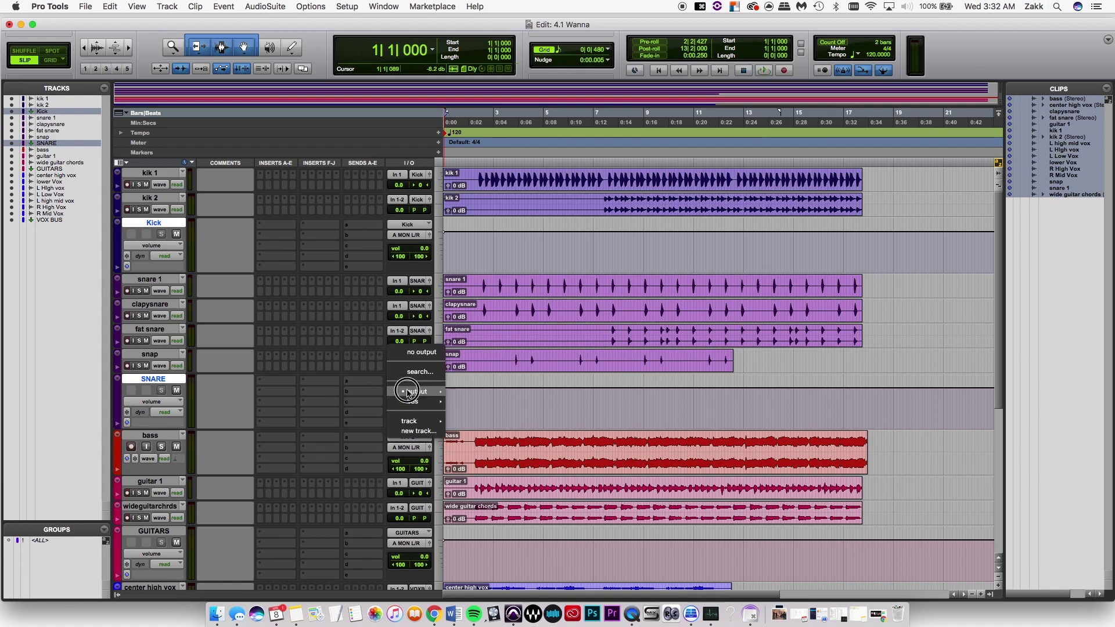
{"action": "left_click", "coordinate": [418, 431]}
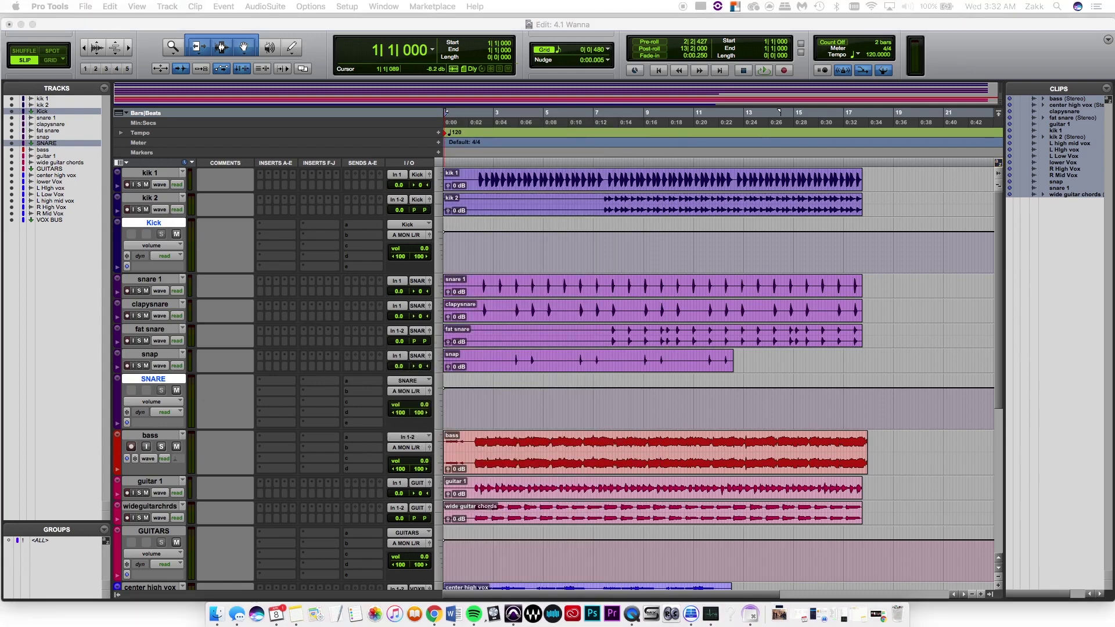
{"action": "type", "text": "D"}
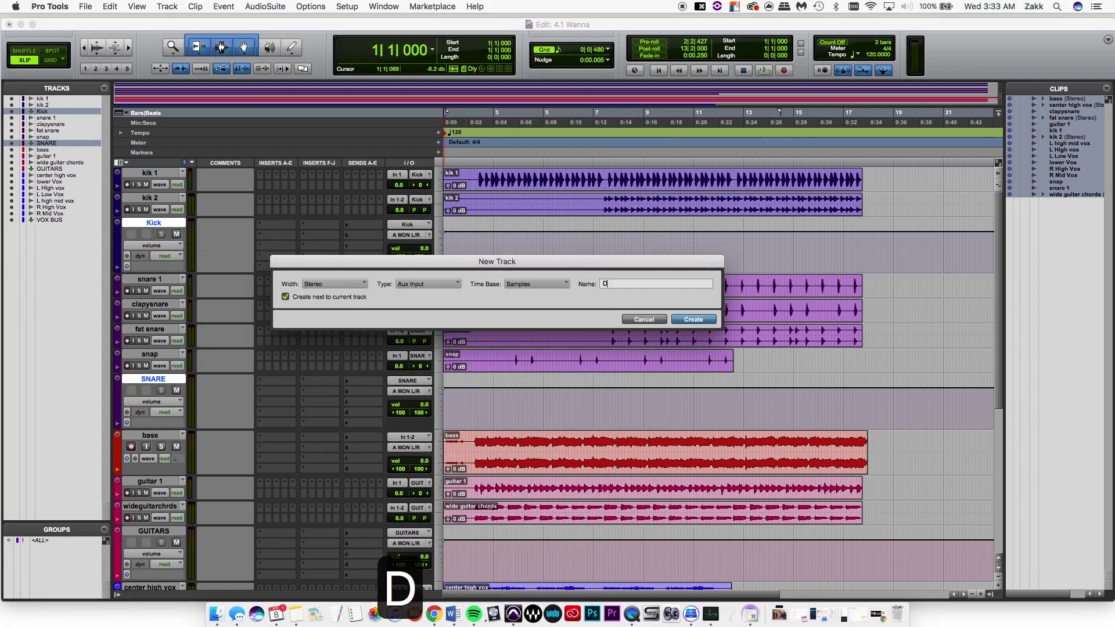
{"action": "type", "text": "RUM BUS"}
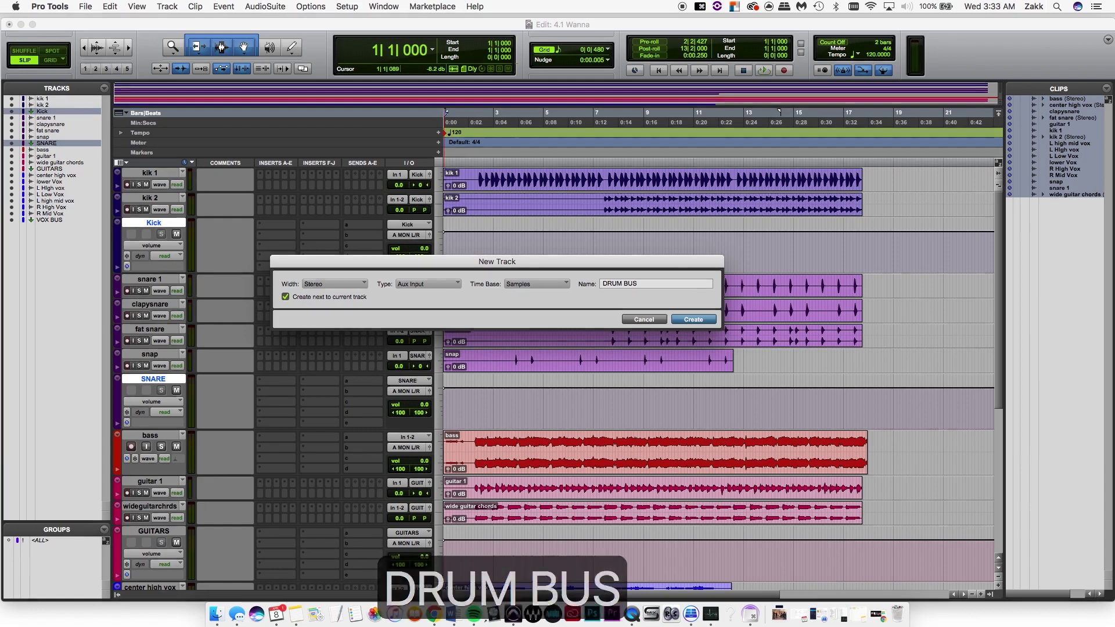
{"action": "key", "text": "Return"}
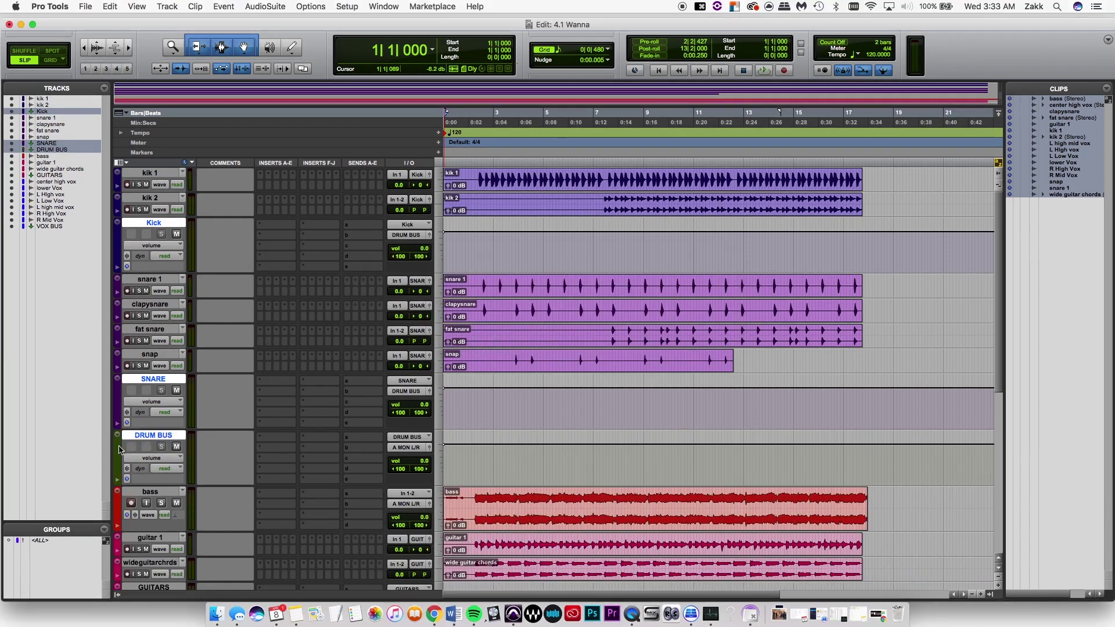
Step: Colour the Kick, SNARE and DRUM BUS aux tracks bright purple using the track color palette
{"action": "double_click", "coordinate": [117, 450]}
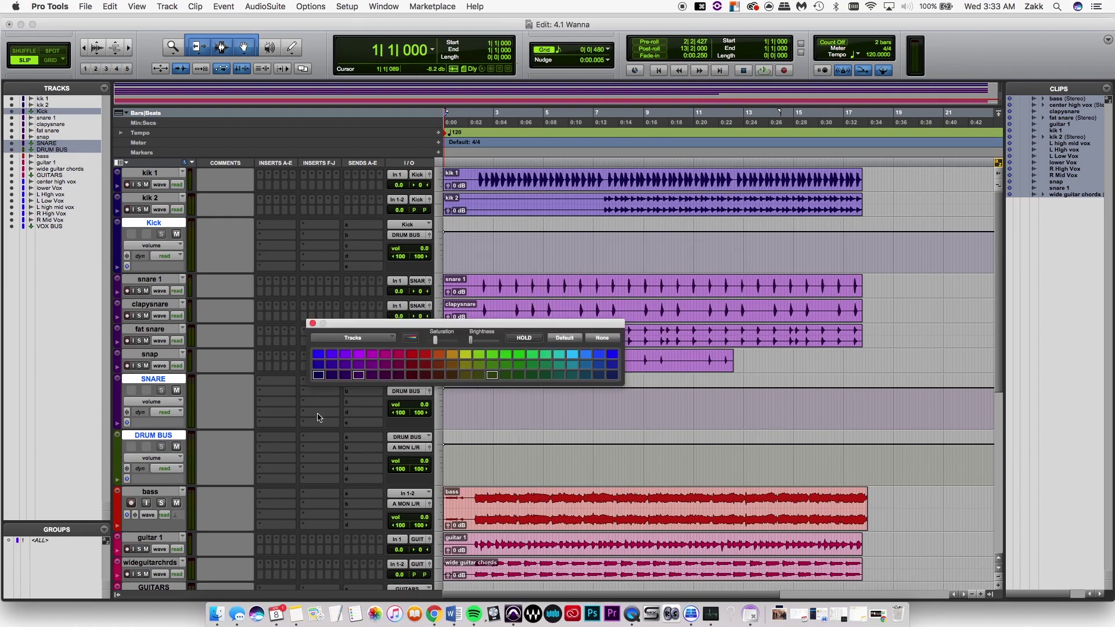
{"action": "left_click", "coordinate": [360, 355]}
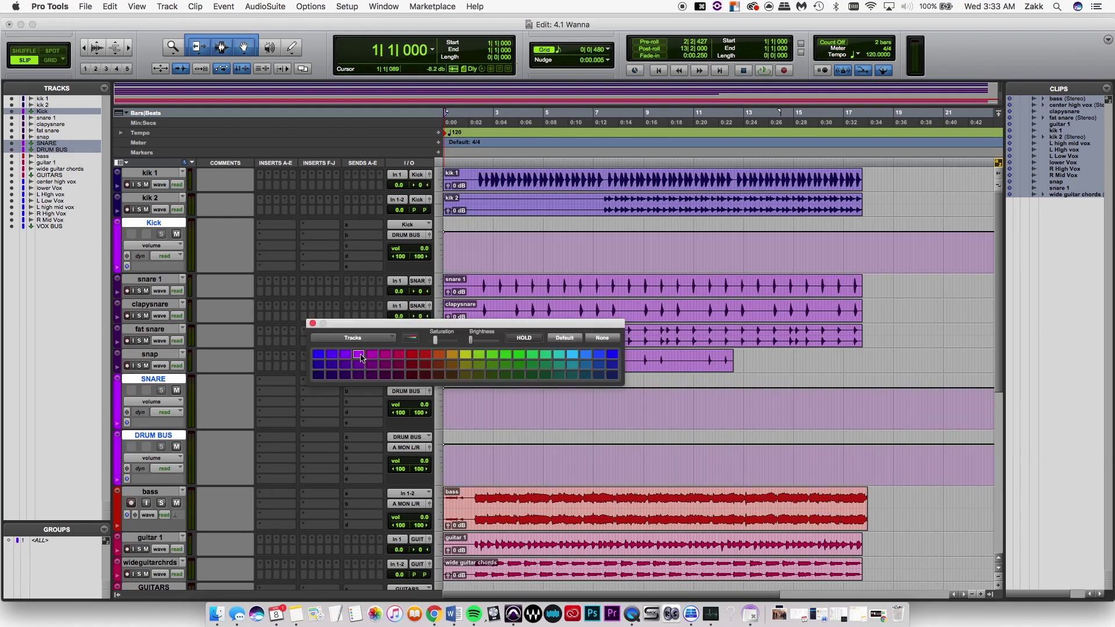
Step: Recolour the SNARE and DRUM BUS aux tracks dark purple, and the Kick aux and kik 2 tracks dark blue, using the track color palette
{"action": "left_click", "coordinate": [358, 376]}
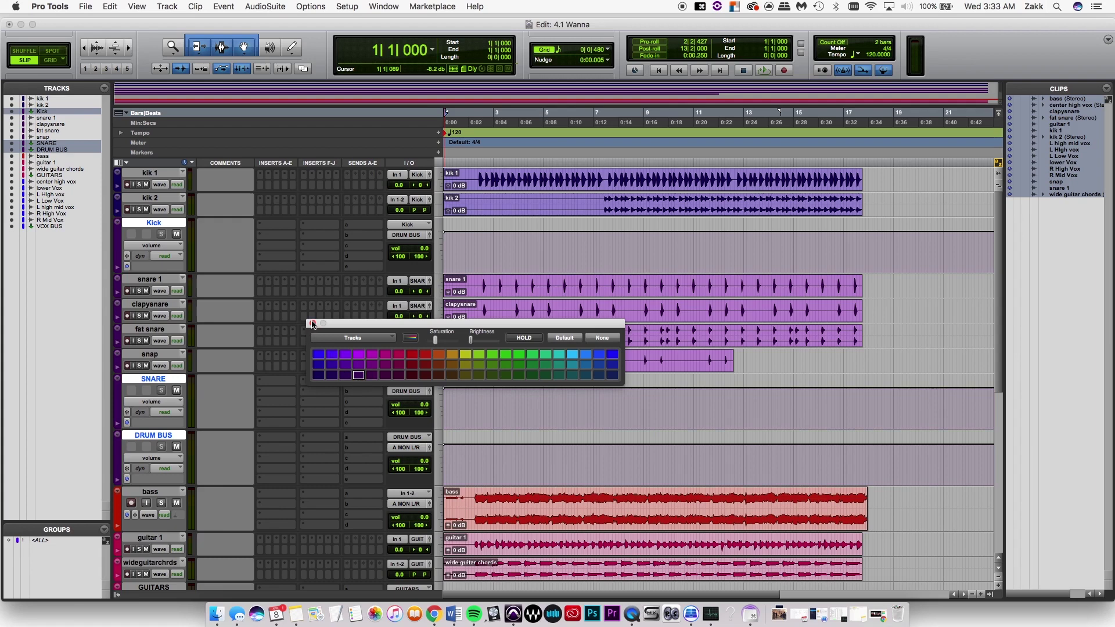
{"action": "left_click", "coordinate": [152, 223]}
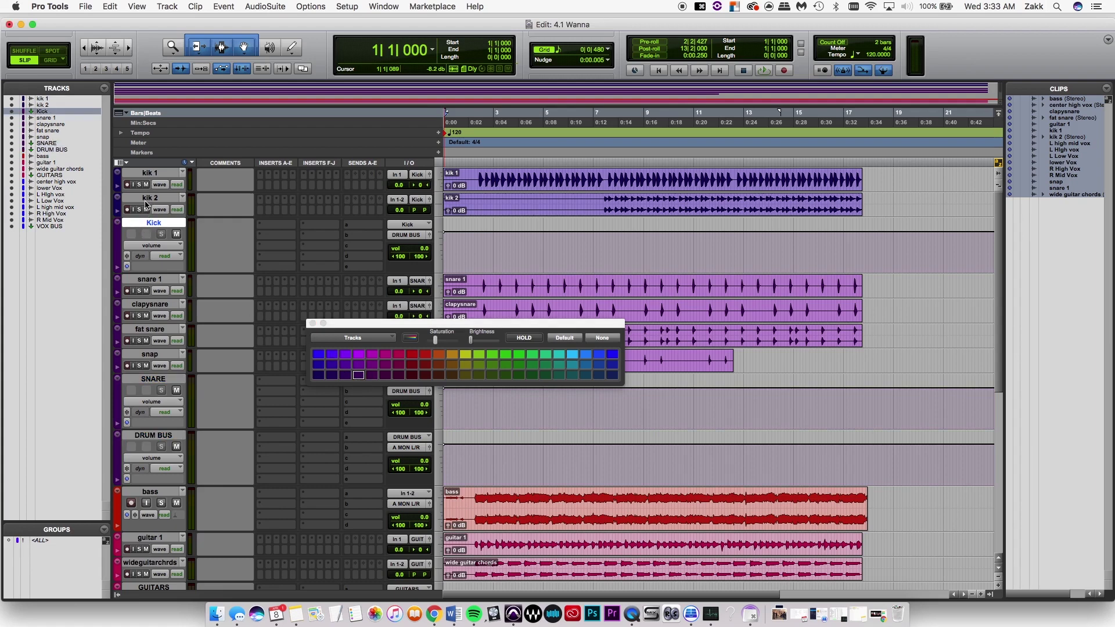
{"action": "left_click", "coordinate": [146, 202], "text": "shift"}
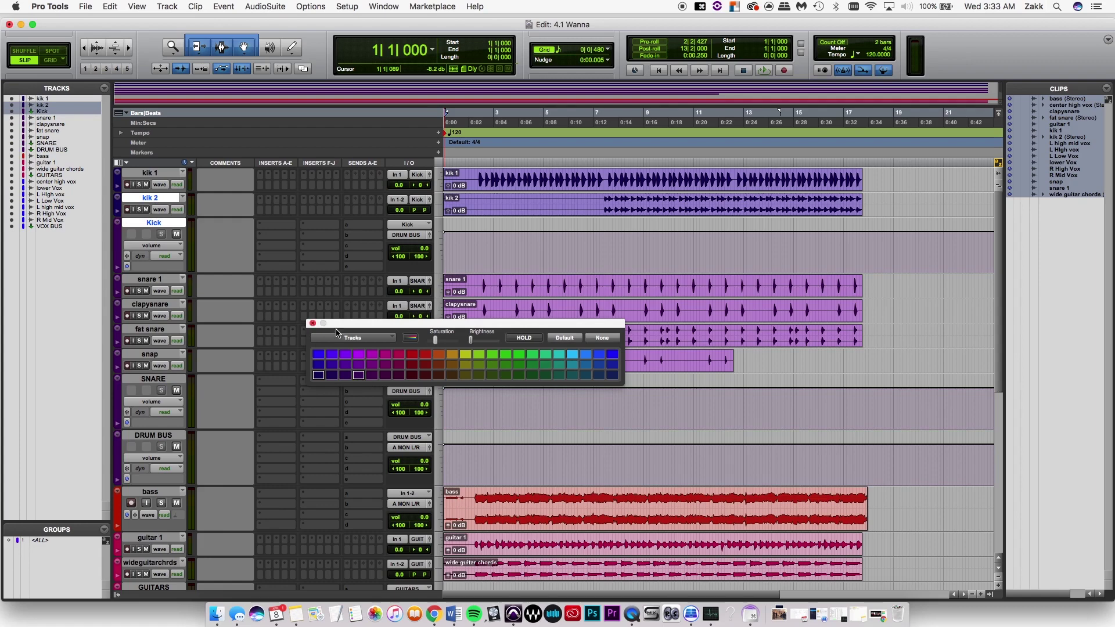
{"action": "left_click", "coordinate": [319, 375]}
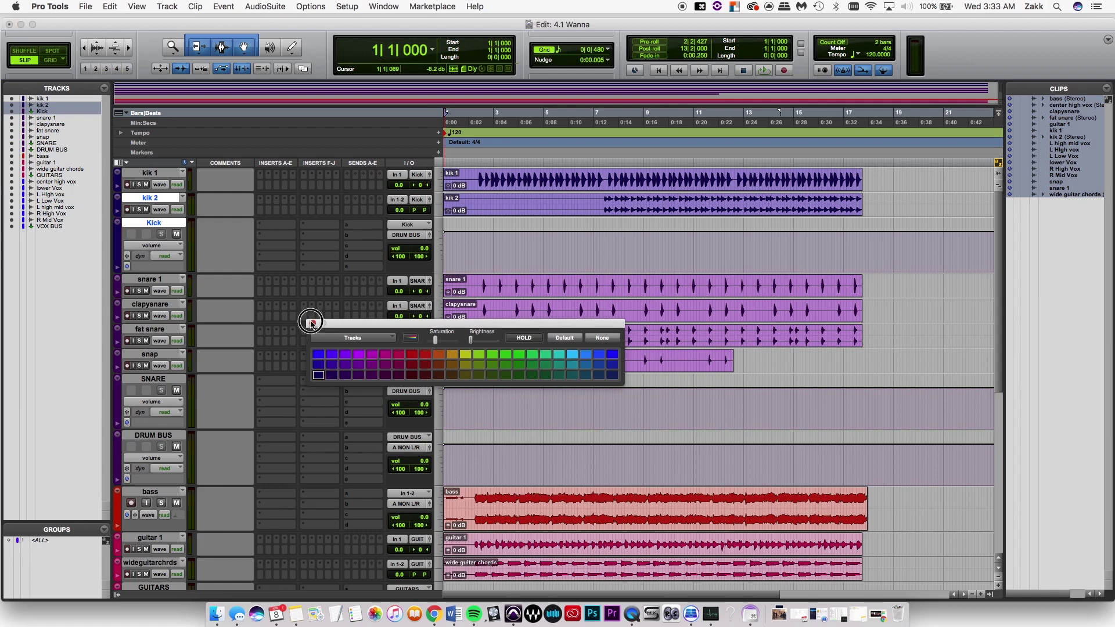
{"action": "left_click", "coordinate": [312, 324]}
Step: Look over the colours and output routing of all tracks down to VOX BUS
{"action": "scroll", "coordinate": [165, 438], "scroll_direction": "down", "scroll_amount": 3}
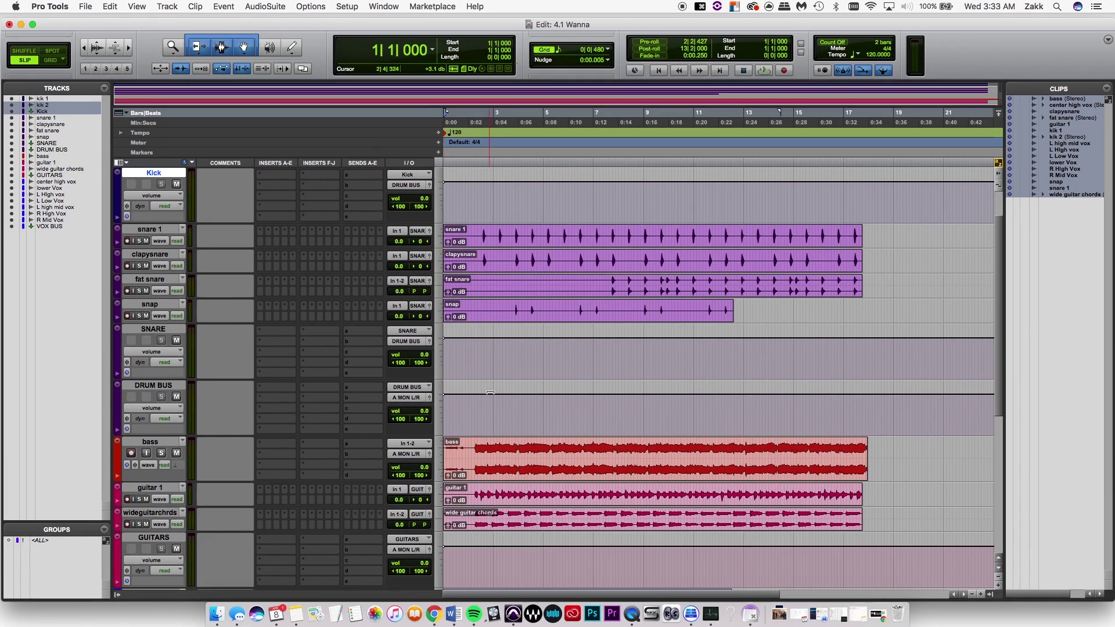
{"action": "scroll", "coordinate": [441, 403], "scroll_direction": "down", "scroll_amount": 1}
{"action": "scroll", "coordinate": [471, 389], "scroll_direction": "down", "scroll_amount": 1}
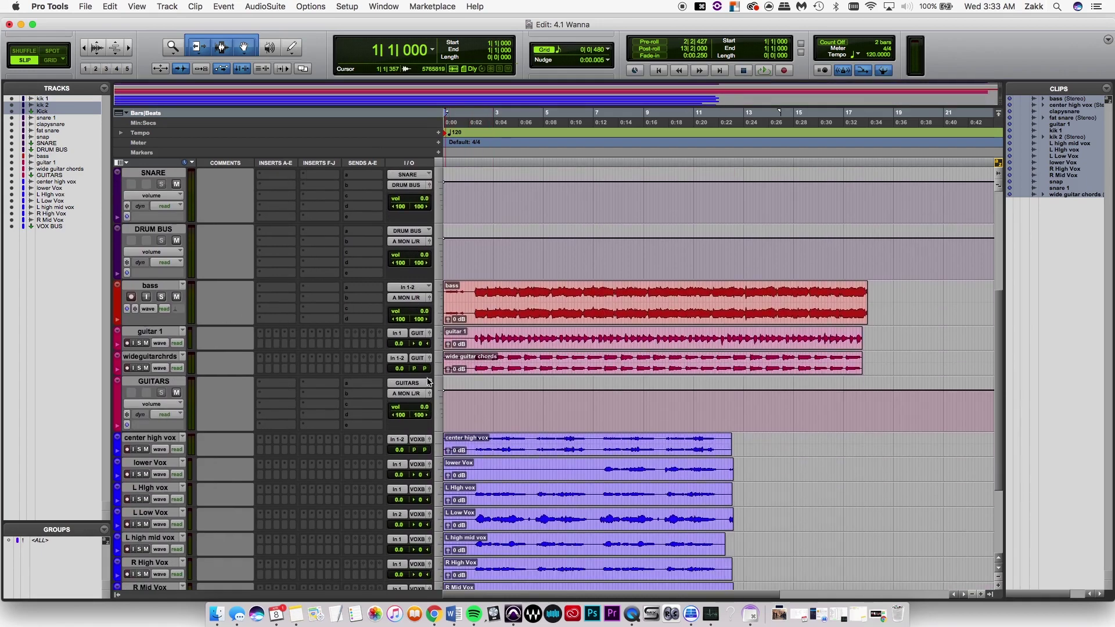
{"action": "scroll", "coordinate": [426, 380], "scroll_direction": "down", "scroll_amount": 2}
{"action": "scroll", "coordinate": [430, 390], "scroll_direction": "down", "scroll_amount": 2}
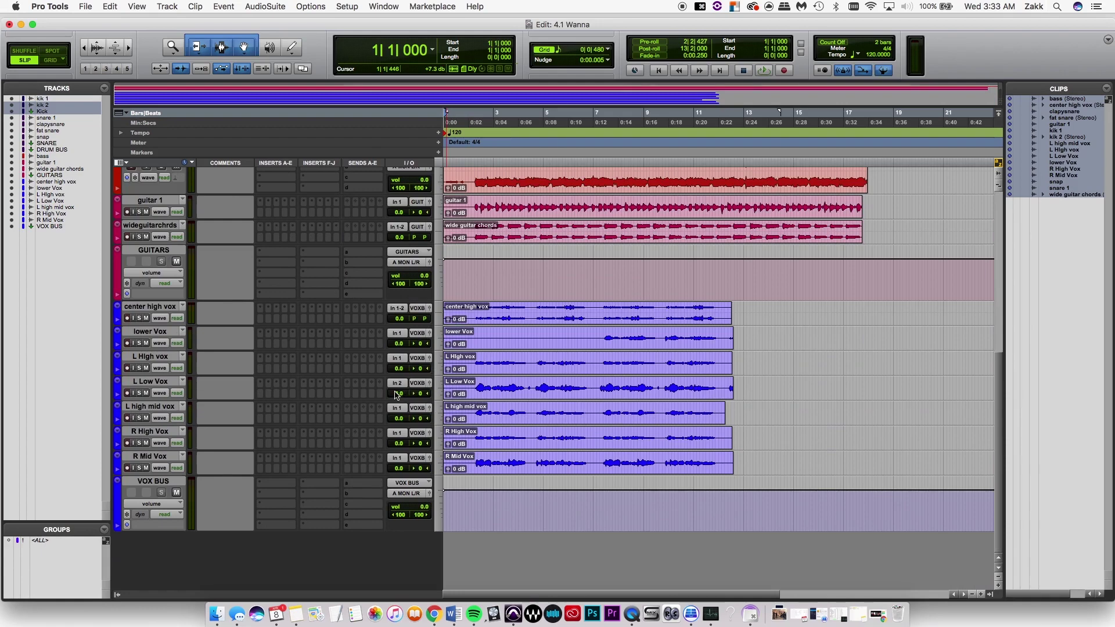
{"action": "scroll", "coordinate": [393, 393], "scroll_direction": "up", "scroll_amount": 8}
{"action": "scroll", "coordinate": [393, 393], "scroll_direction": "up", "scroll_amount": 1}
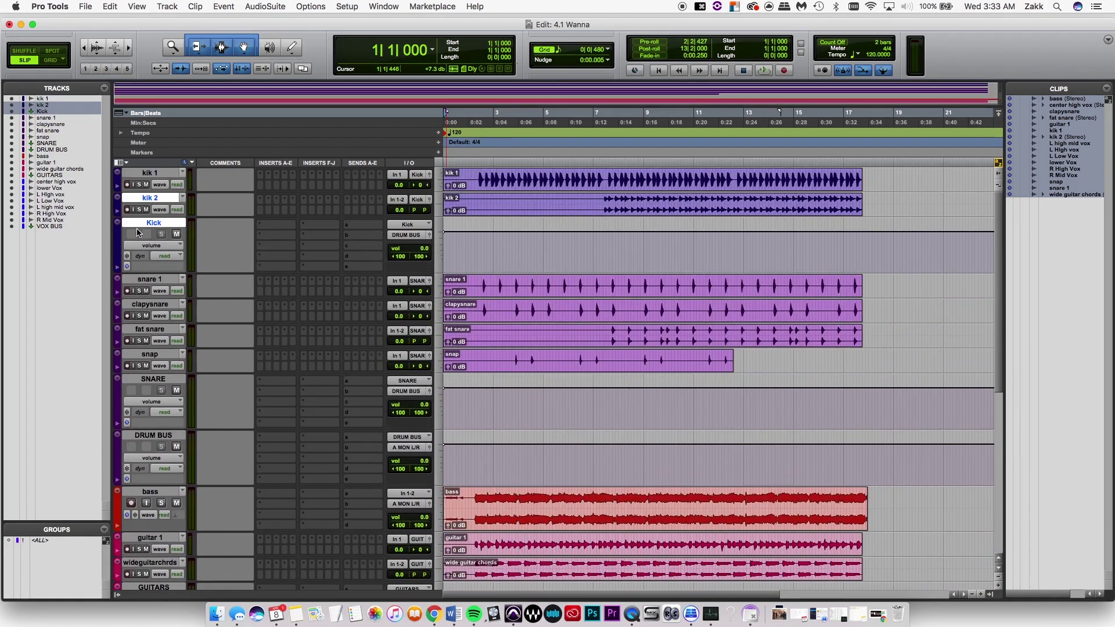
Step: Clear the track selection and create one new stereo Master Fader track
{"action": "left_click", "coordinate": [149, 226], "text": "super"}
{"action": "left_click", "coordinate": [154, 224]}
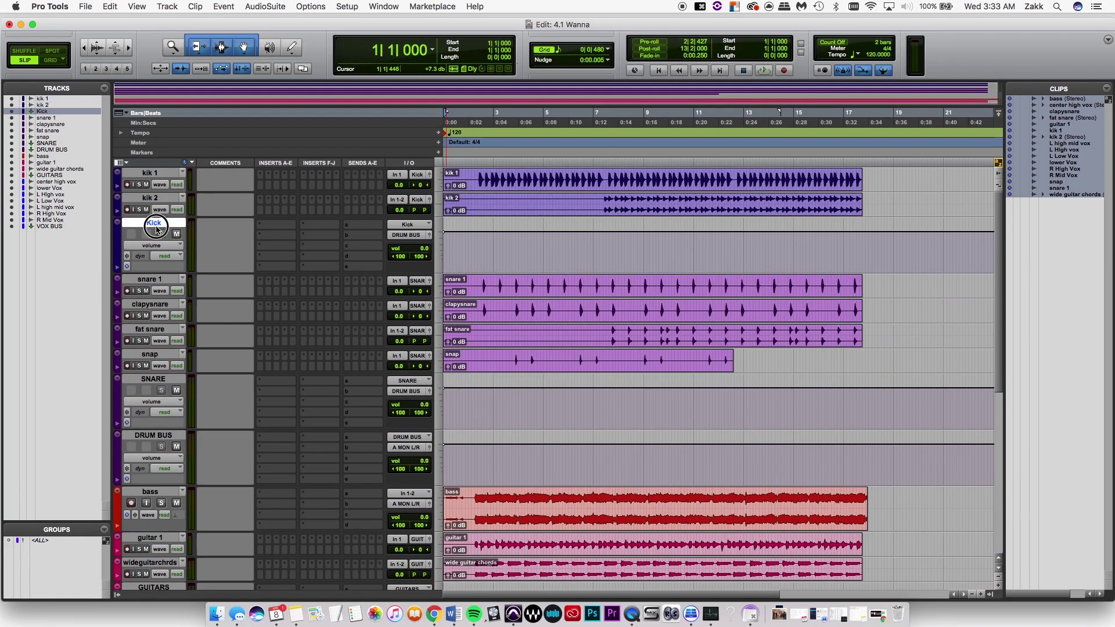
{"action": "left_click", "coordinate": [156, 227], "text": "super"}
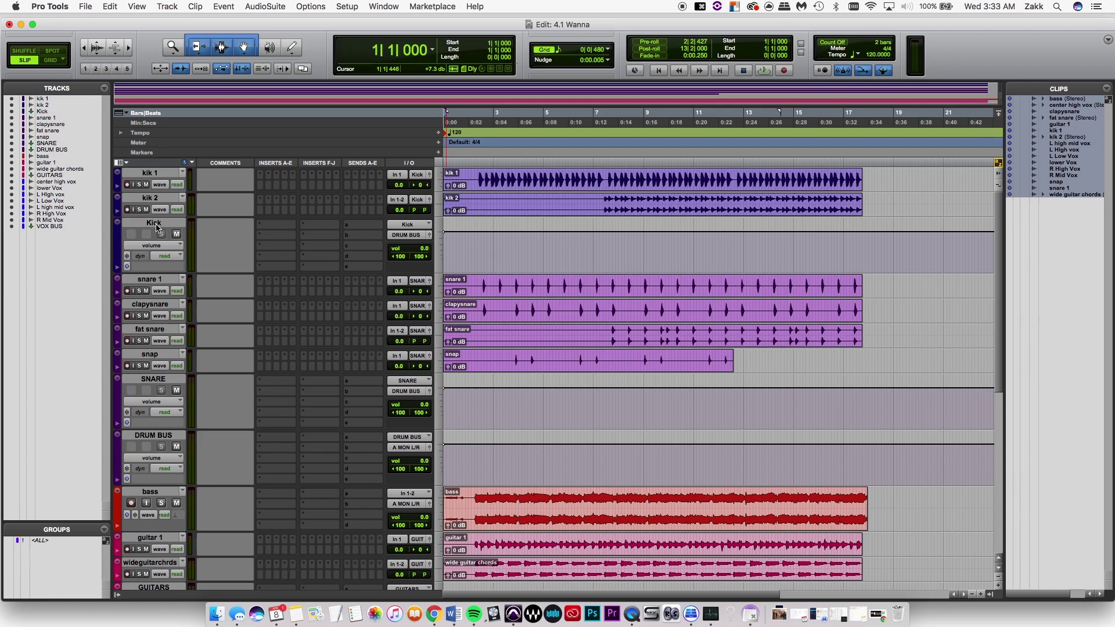
{"action": "key", "text": "shift+super+n"}
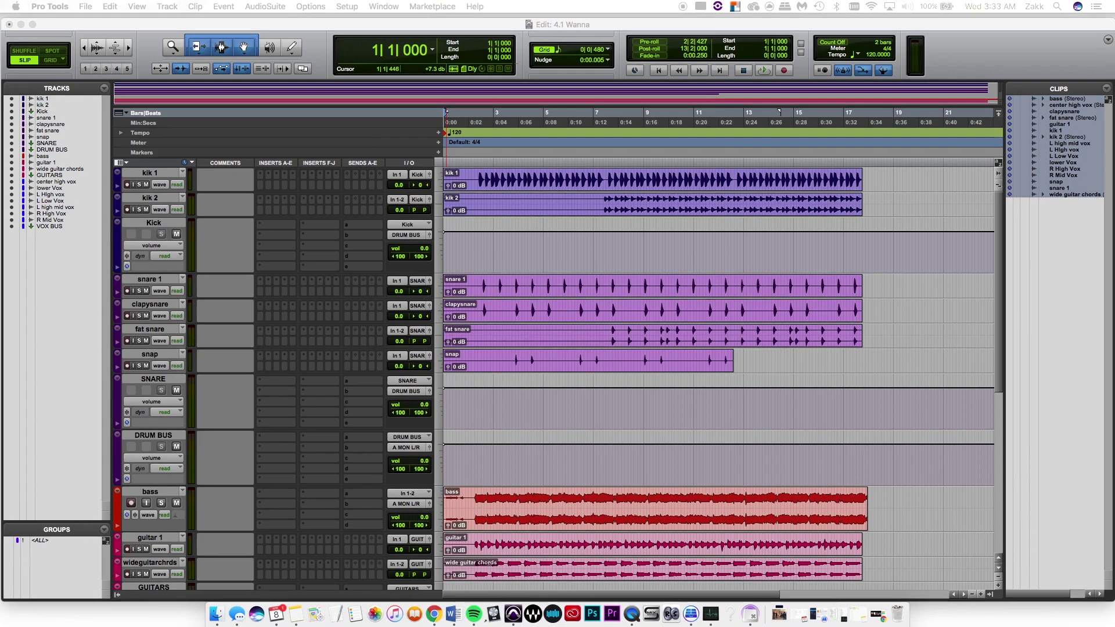
{"action": "left_click_drag", "start_coordinate": [383, 268], "coordinate": [448, 282]}
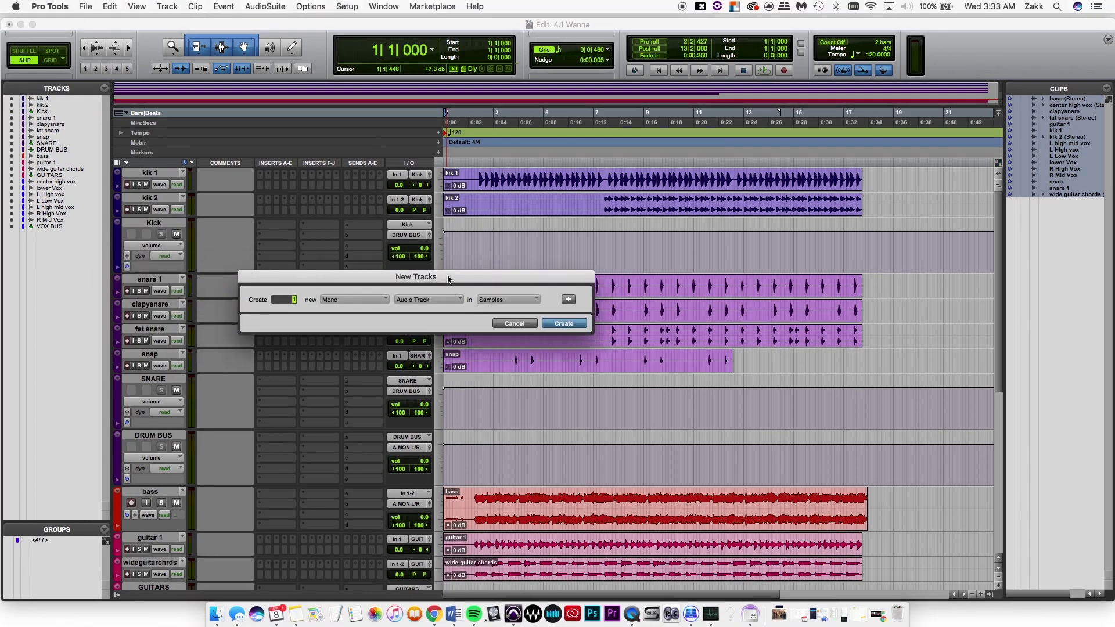
{"action": "key", "text": "super+Down"}
{"action": "key", "text": "super+Down"}
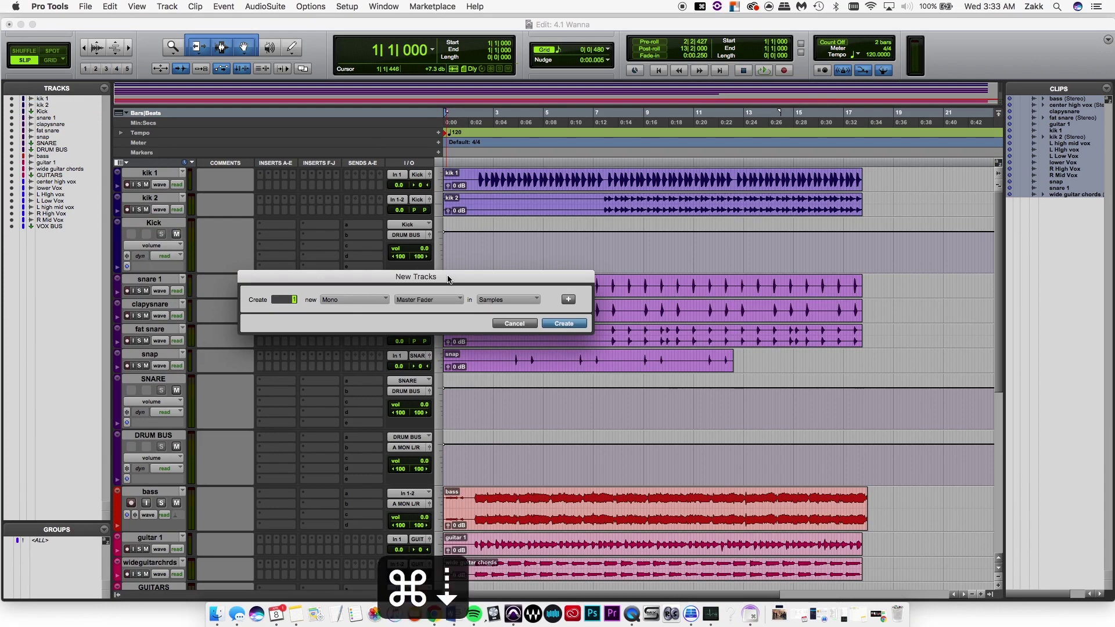
{"action": "key", "text": "super+Right"}
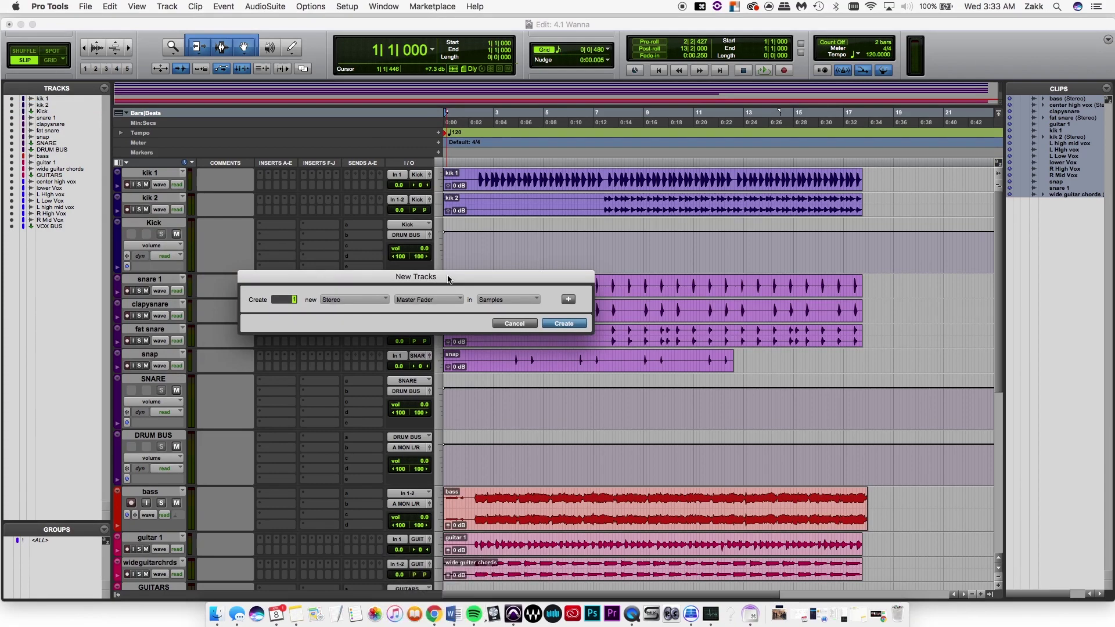
{"action": "key", "text": "Return"}
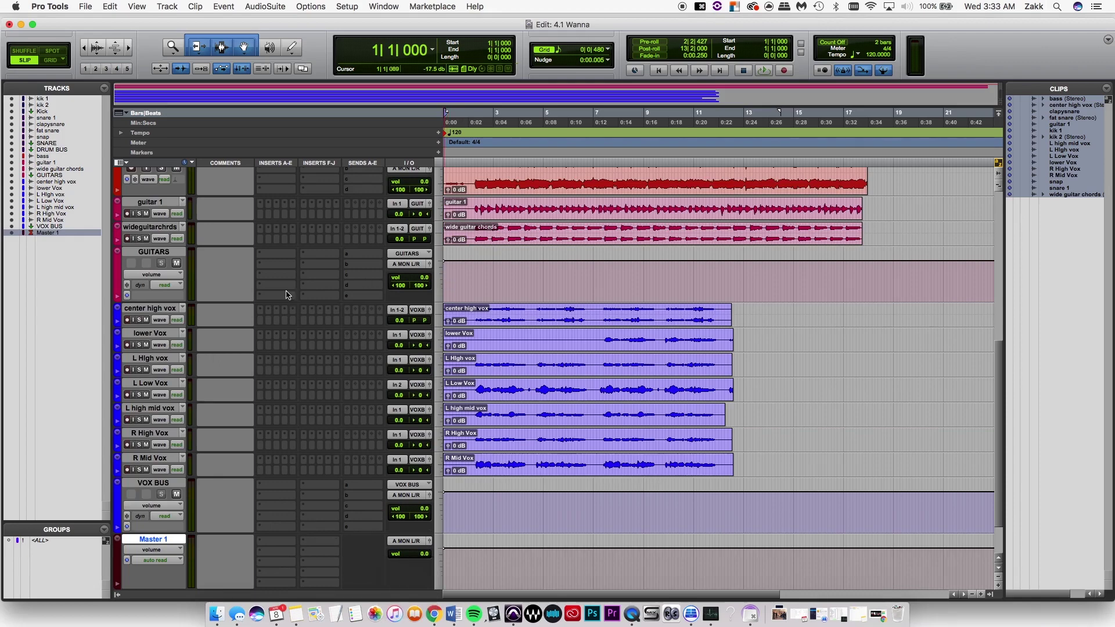
Step: Move the Master 1 track above kik 1, return it below VOX BUS and deselect it
{"action": "left_click_drag", "start_coordinate": [168, 539], "coordinate": [183, 88]}
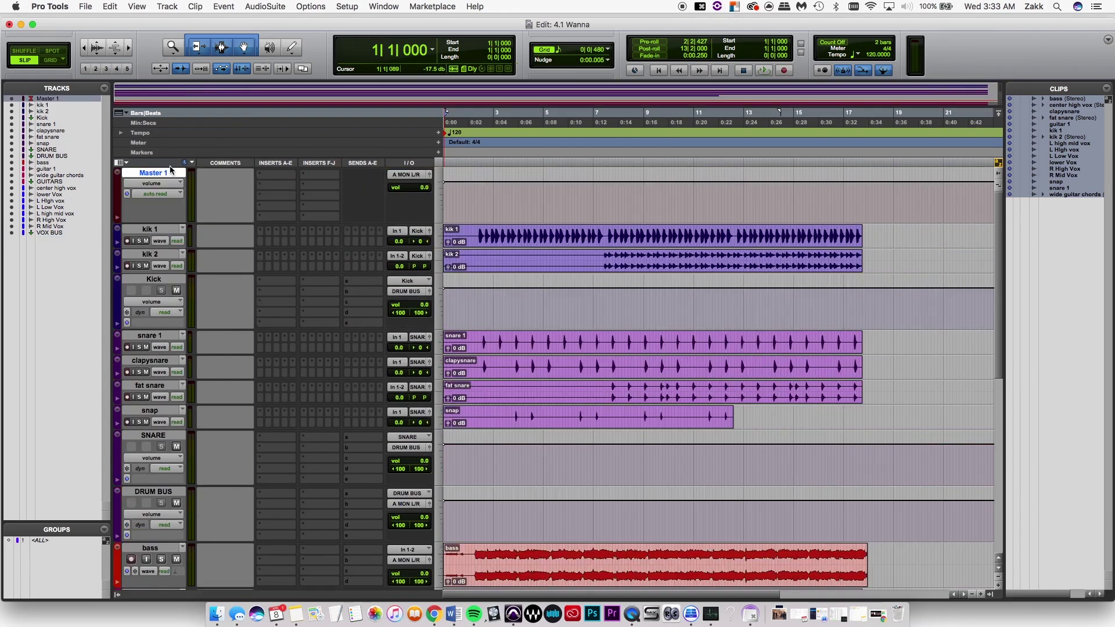
{"action": "left_click_drag", "start_coordinate": [171, 173], "coordinate": [253, 520]}
{"action": "left_click", "coordinate": [166, 517]}
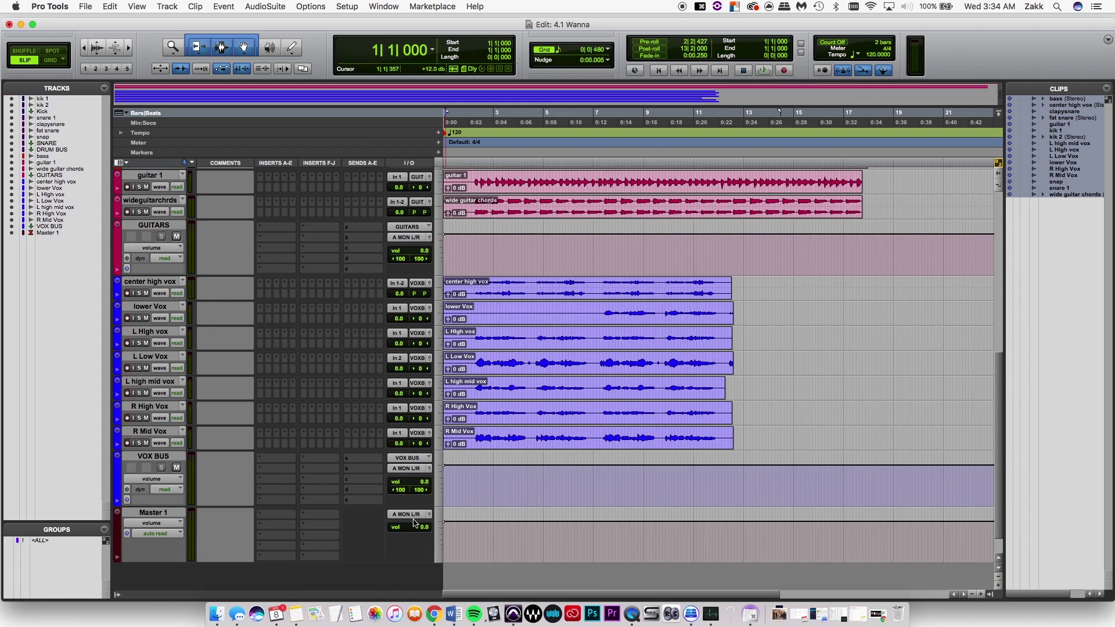
Step: Route the outputs of DRUM BUS, bass, GUITARS and VOX BUS together to a new stereo aux input track named MIX
{"action": "left_click", "coordinate": [172, 457]}
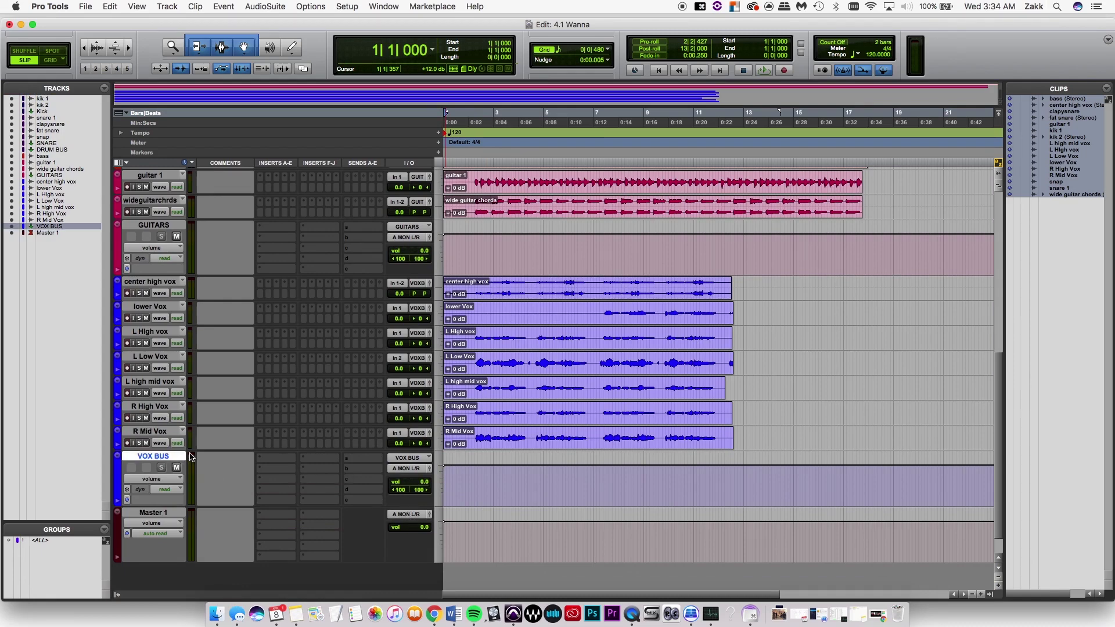
{"action": "scroll", "coordinate": [172, 371], "scroll_direction": "up", "scroll_amount": 3}
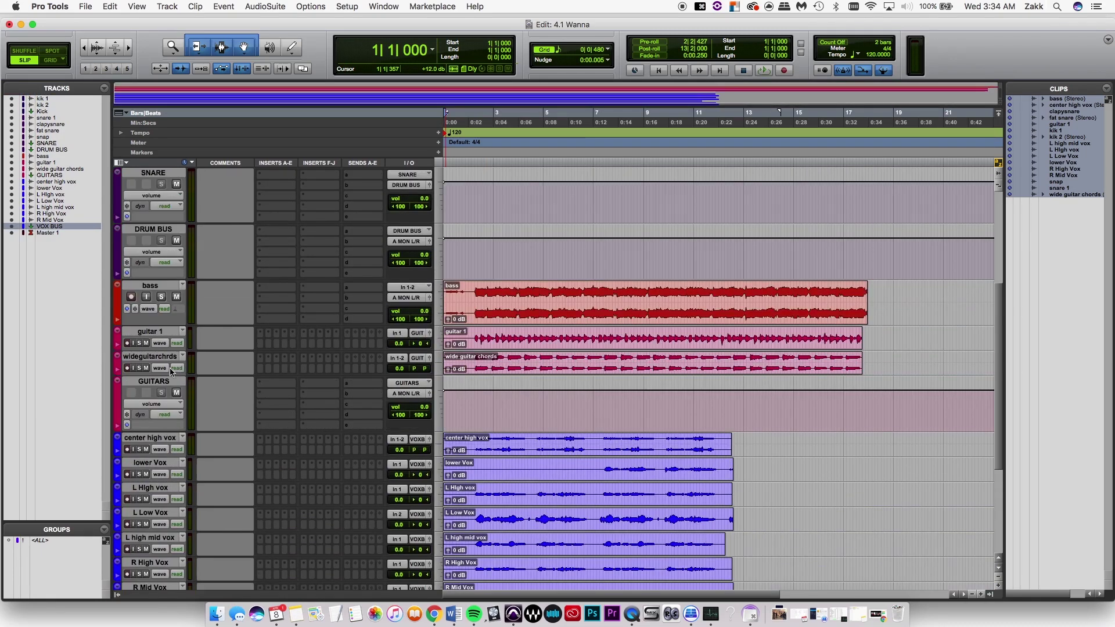
{"action": "left_click", "coordinate": [163, 383], "text": "super"}
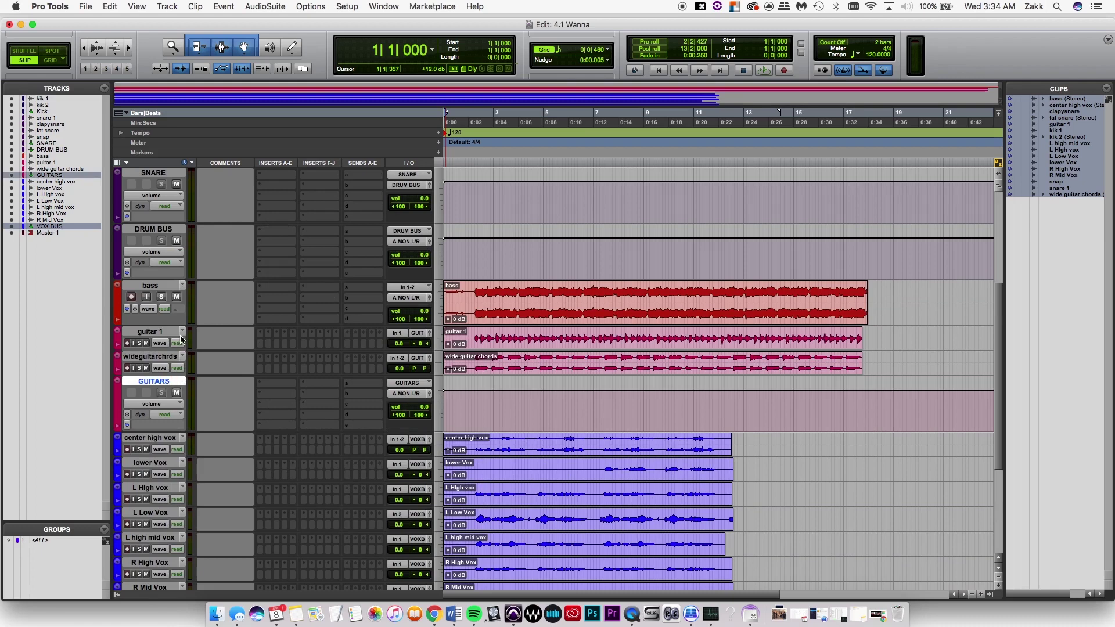
{"action": "left_click", "coordinate": [161, 287], "text": "super"}
{"action": "left_click", "coordinate": [165, 232], "text": "super"}
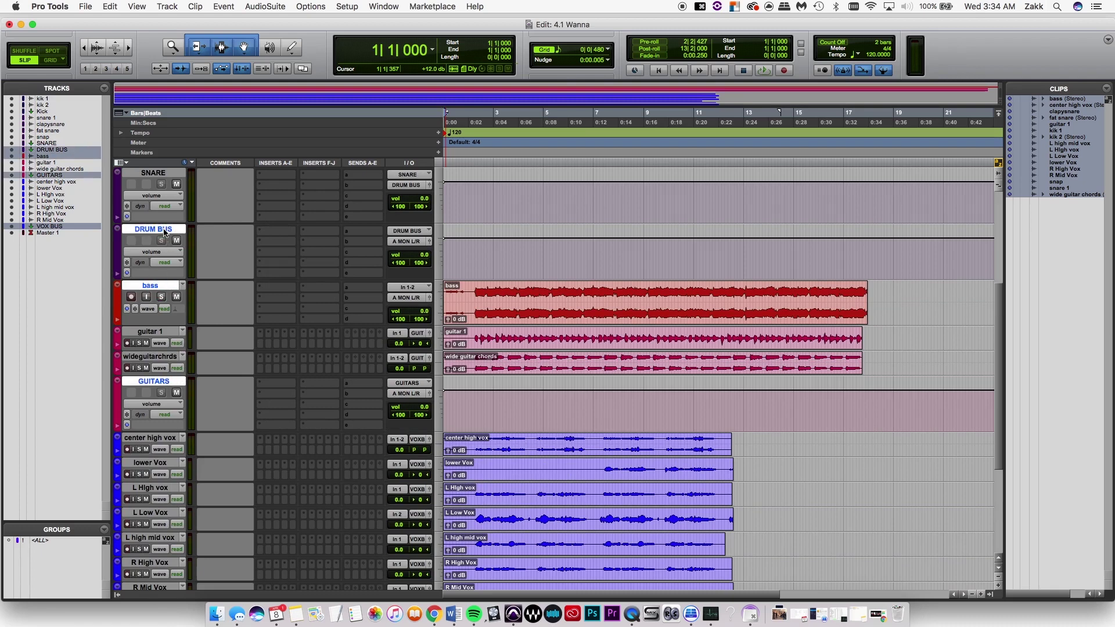
{"action": "scroll", "coordinate": [265, 389], "scroll_direction": "down", "scroll_amount": 5}
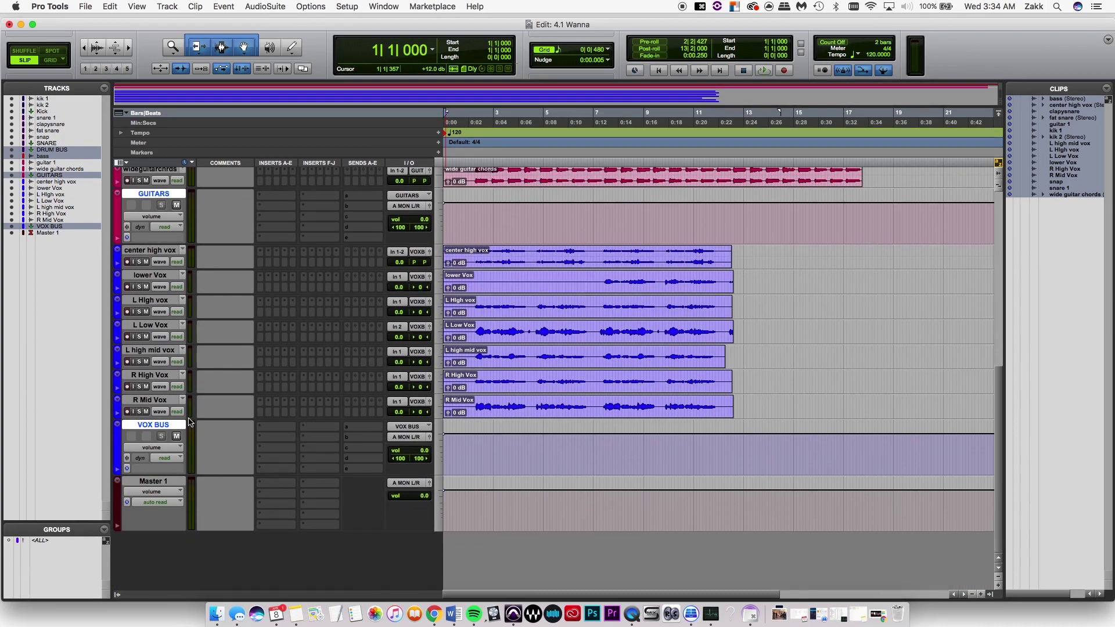
{"action": "scroll", "coordinate": [193, 386], "scroll_direction": "up", "scroll_amount": 6}
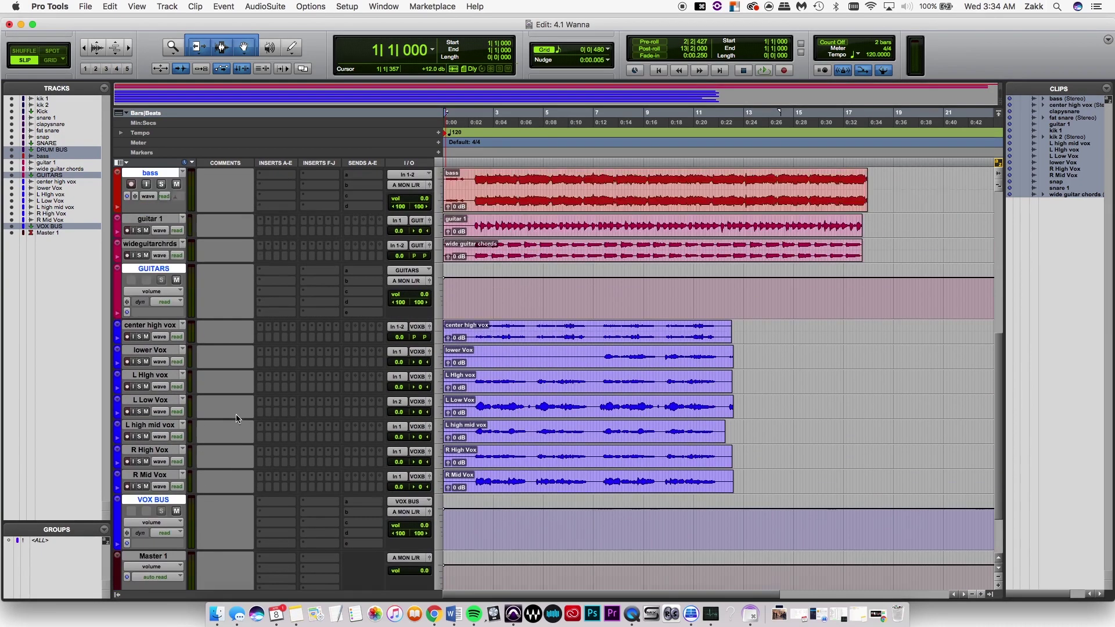
{"action": "scroll", "coordinate": [202, 411], "scroll_direction": "up", "scroll_amount": 5}
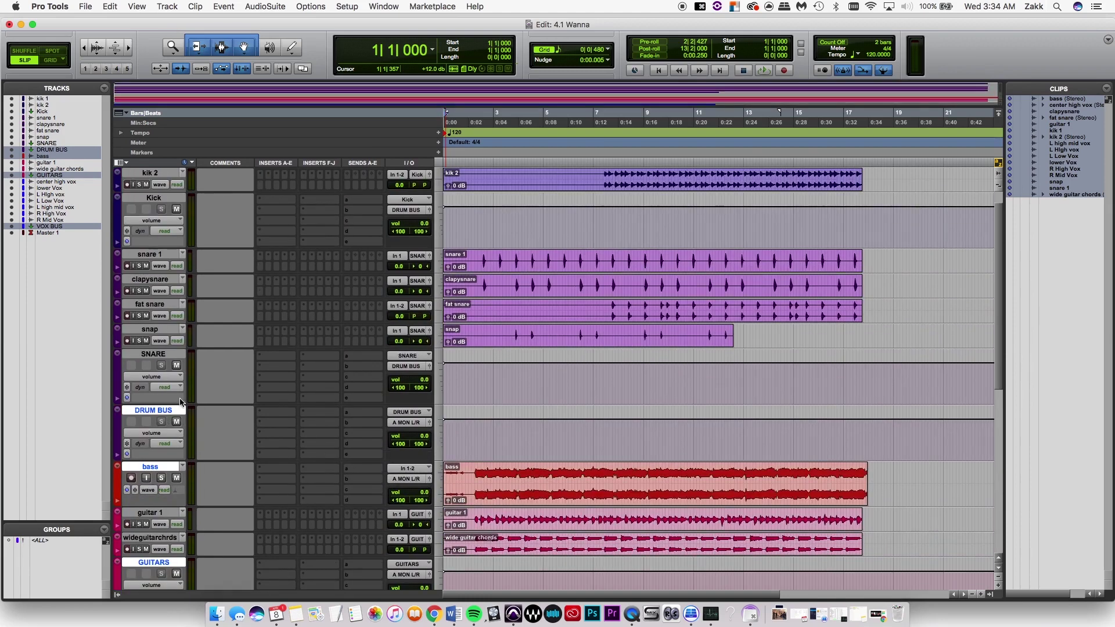
{"action": "scroll", "coordinate": [215, 213], "scroll_direction": "up", "scroll_amount": 1}
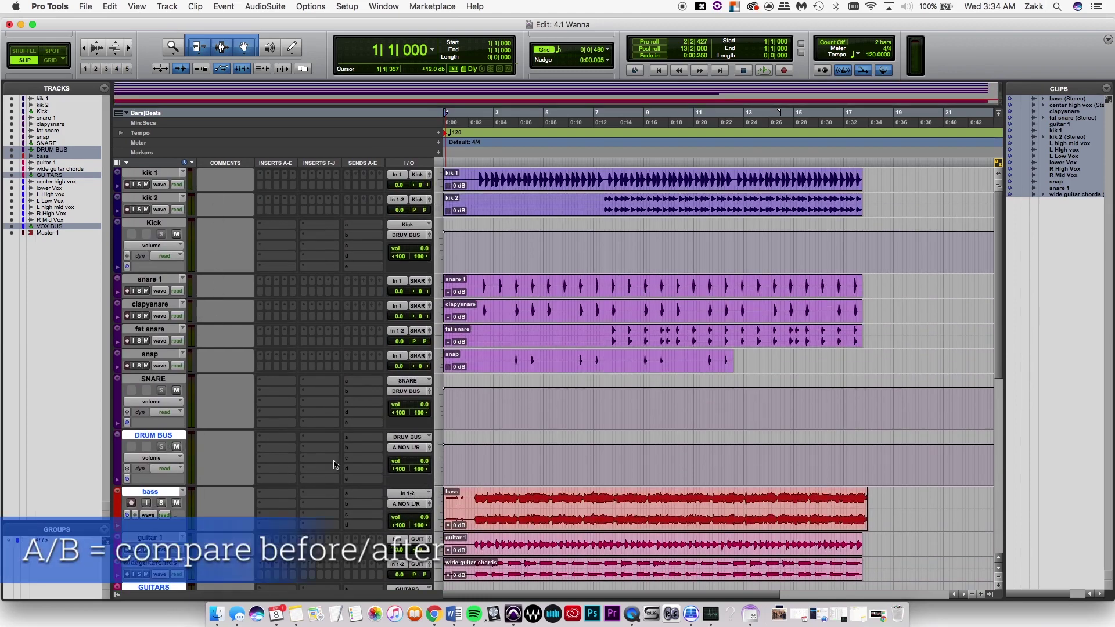
{"action": "scroll", "coordinate": [404, 404], "scroll_direction": "down", "scroll_amount": 2}
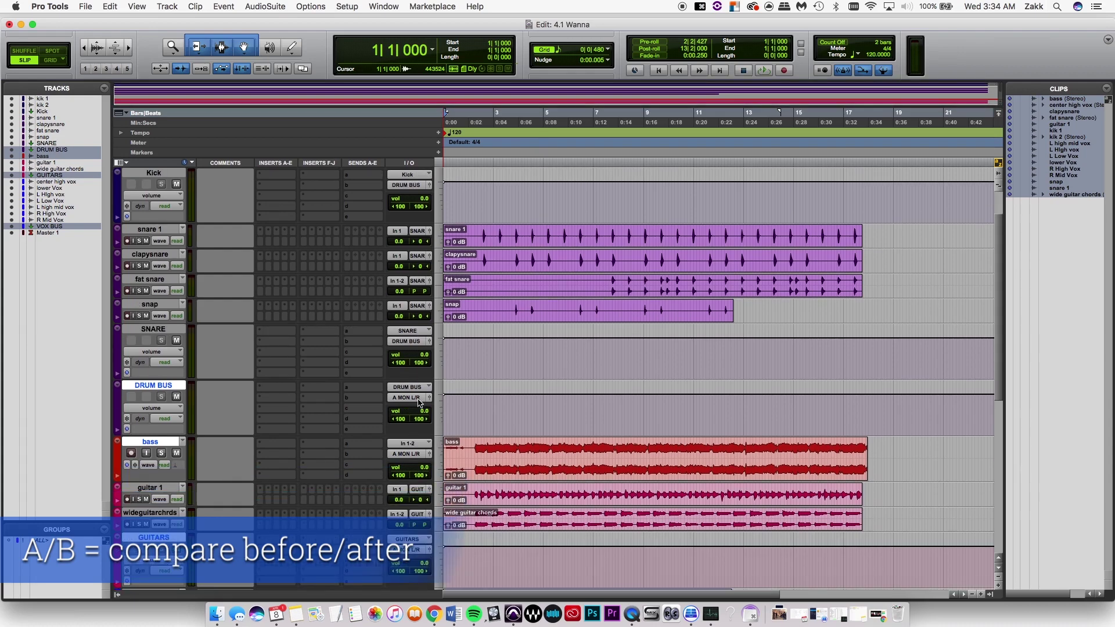
{"action": "left_click", "coordinate": [415, 399]}
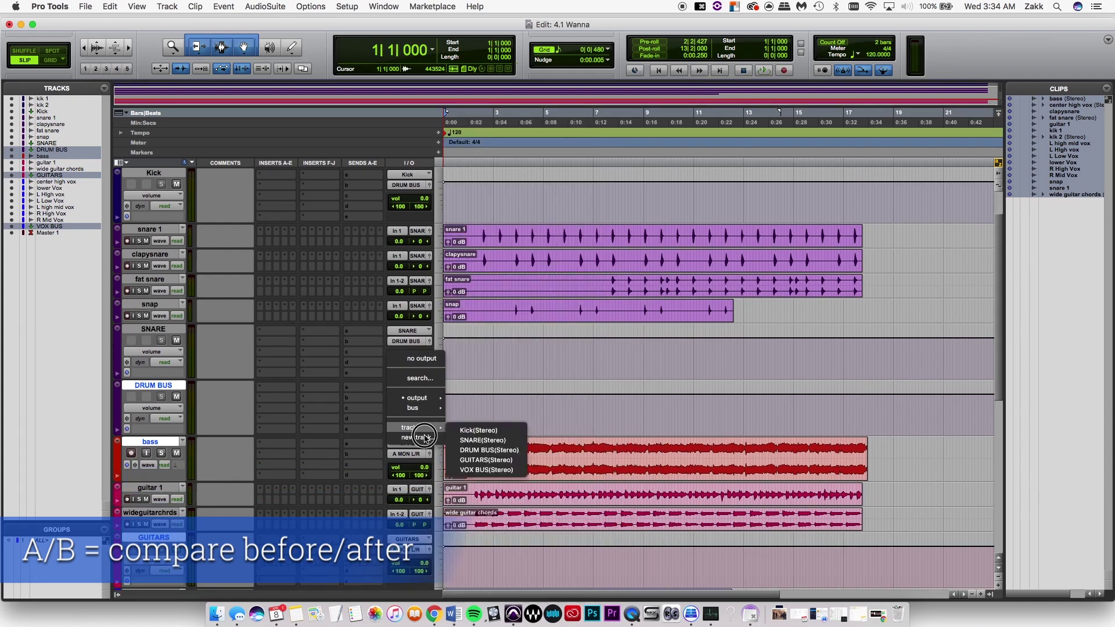
{"action": "left_click", "coordinate": [425, 439]}
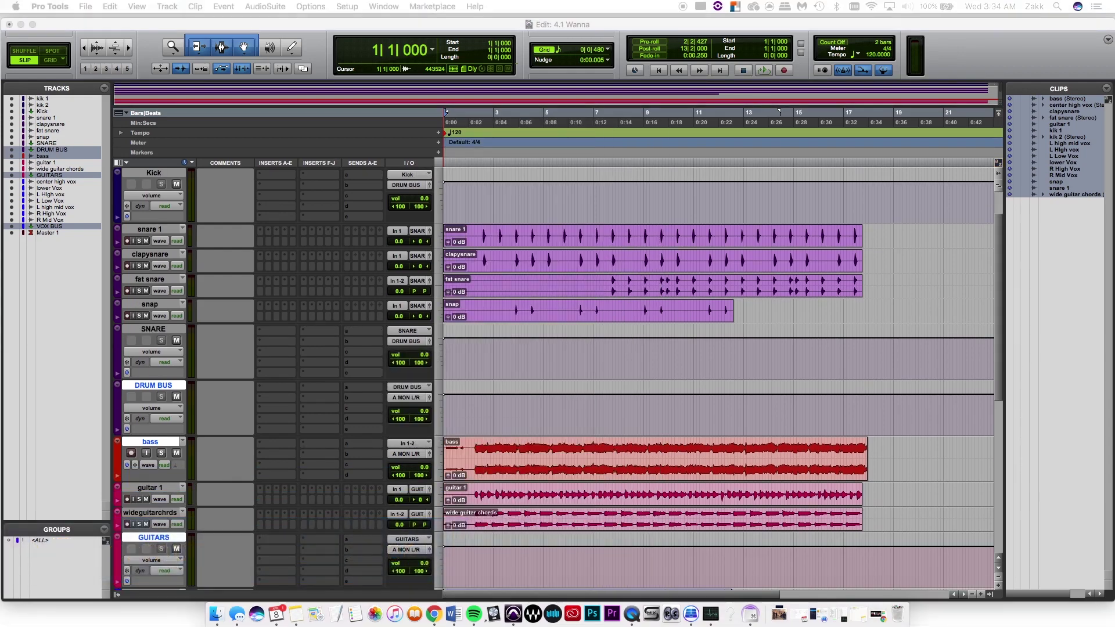
{"action": "key", "text": "super+shift+n"}
{"action": "type", "text": "MIX"}
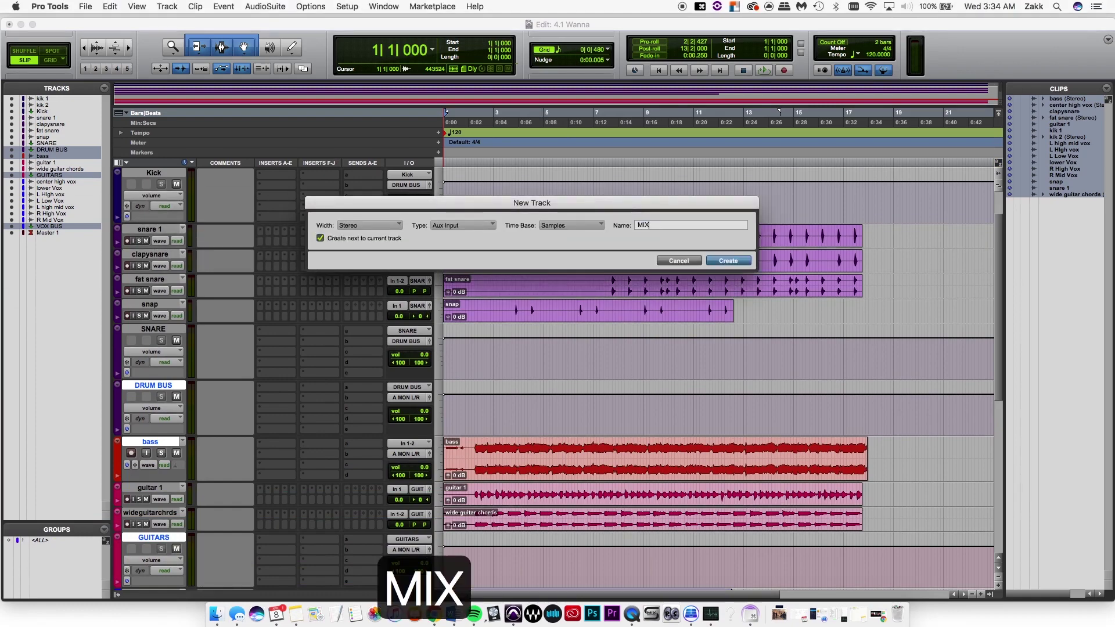
{"action": "key", "text": "Return"}
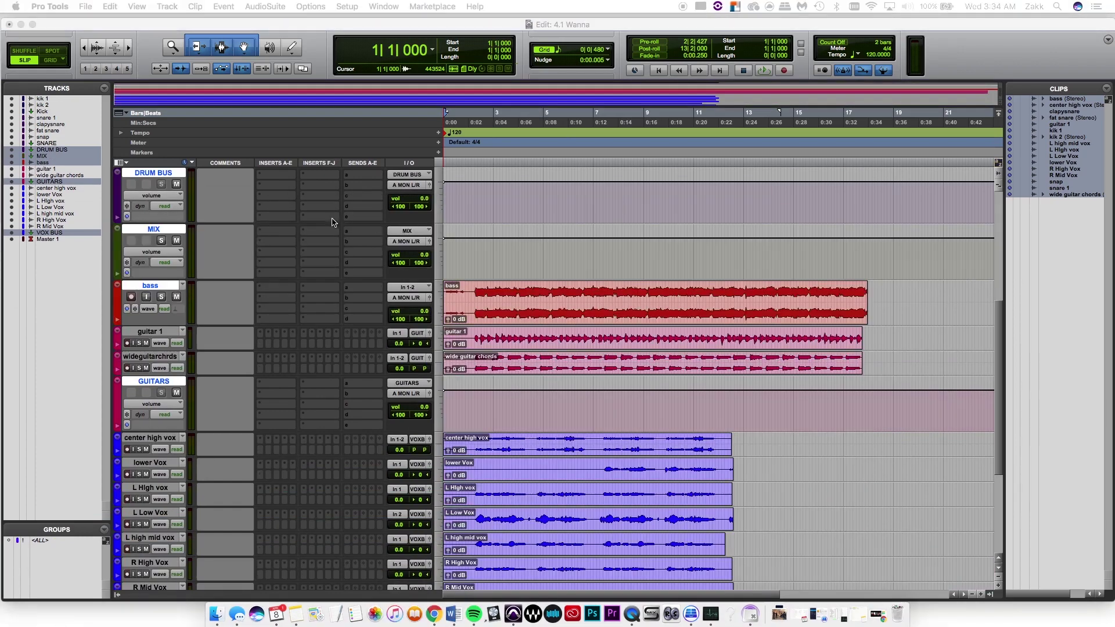
Step: Move the MIX track between VOX BUS and Master 1, and colour MIX dark red to match Master 1
{"action": "left_click_drag", "start_coordinate": [162, 233], "coordinate": [195, 485]}
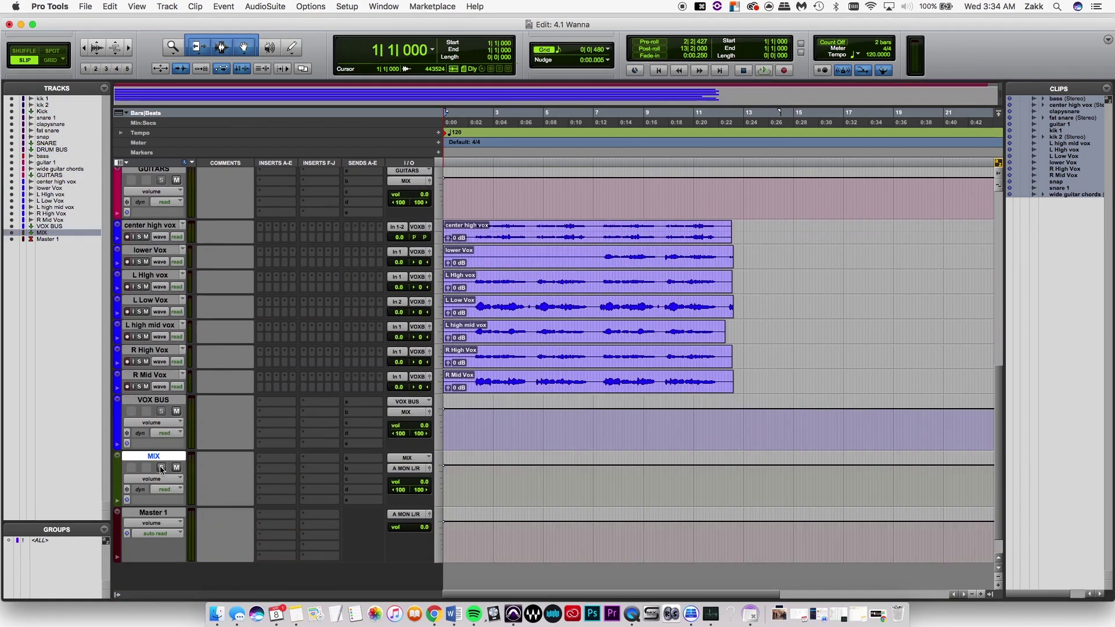
{"action": "left_click", "coordinate": [122, 532], "text": "shift"}
{"action": "double_click", "coordinate": [119, 488]}
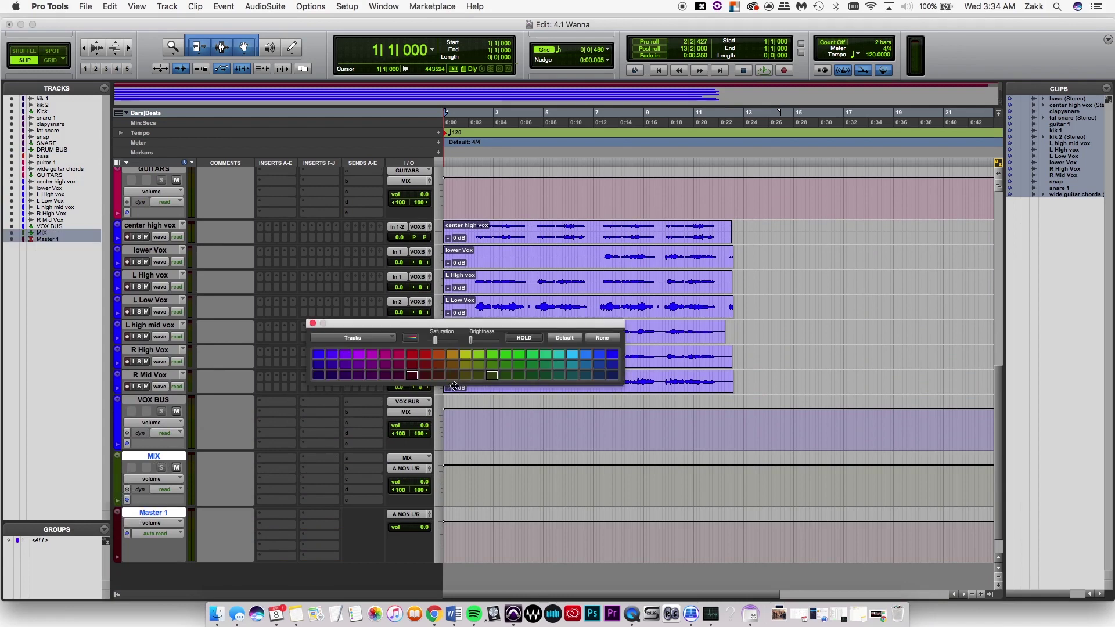
{"action": "left_click", "coordinate": [413, 376]}
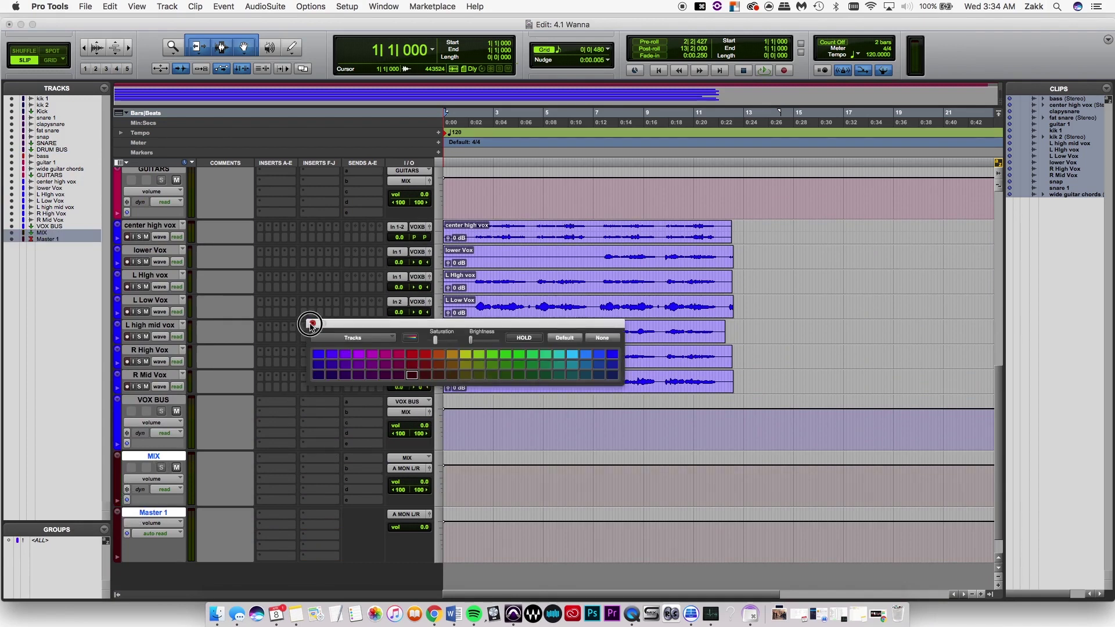
{"action": "left_click", "coordinate": [312, 324]}
{"action": "left_click", "coordinate": [161, 457]}
{"action": "left_click", "coordinate": [162, 458]}
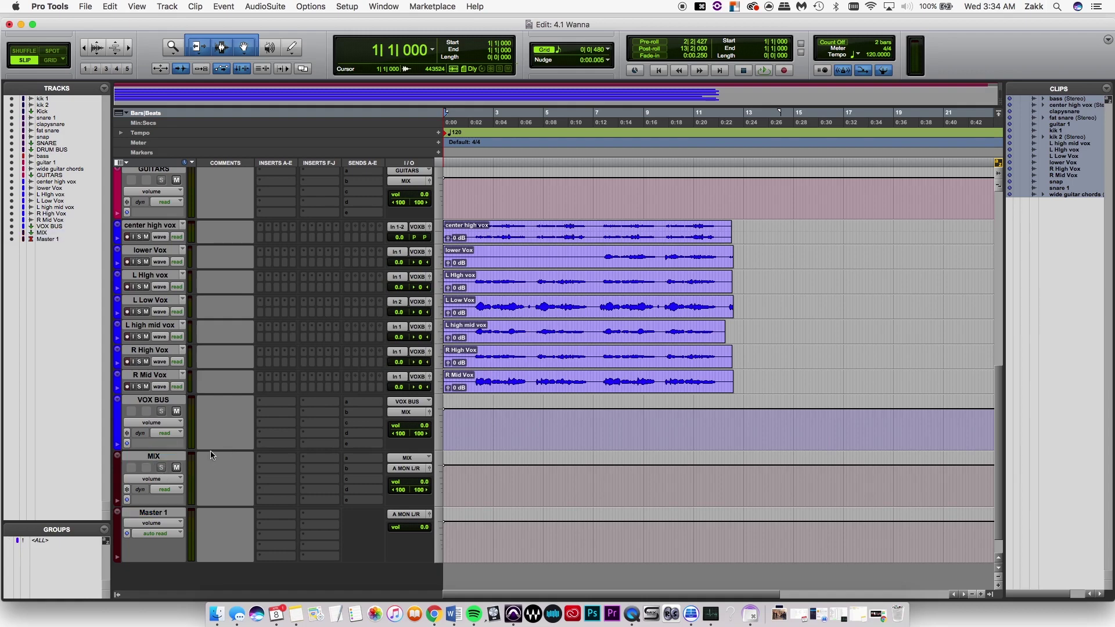
{"action": "scroll", "coordinate": [211, 455], "scroll_direction": "up", "scroll_amount": 8}
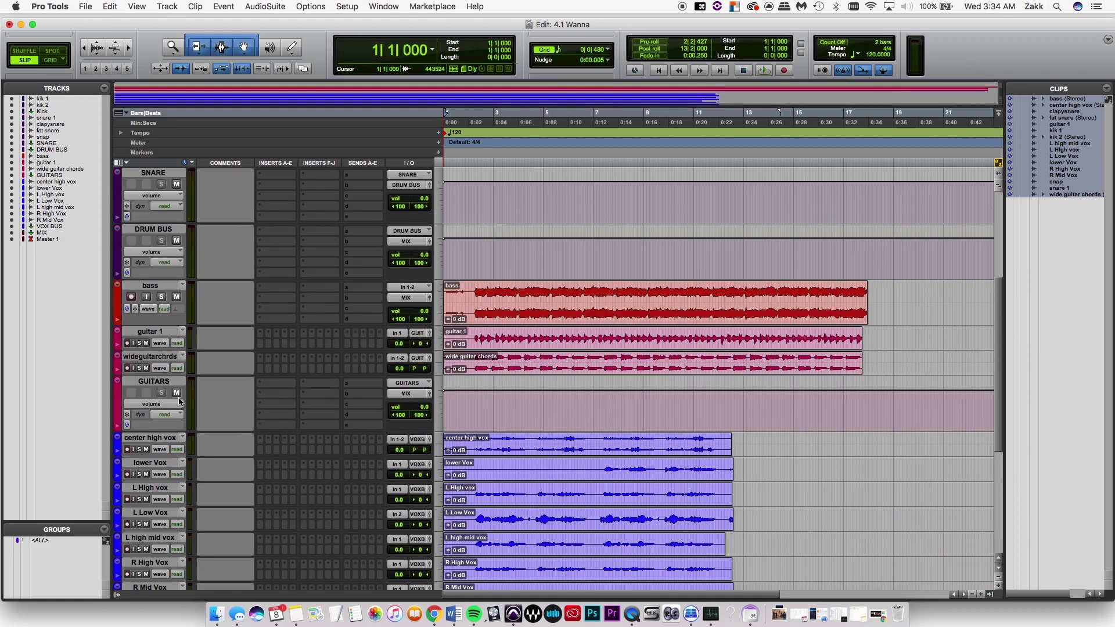
Step: Route the outputs of GUITARS, bass and DRUM BUS together to a new stereo aux input track named BEAT
{"action": "left_click", "coordinate": [164, 384]}
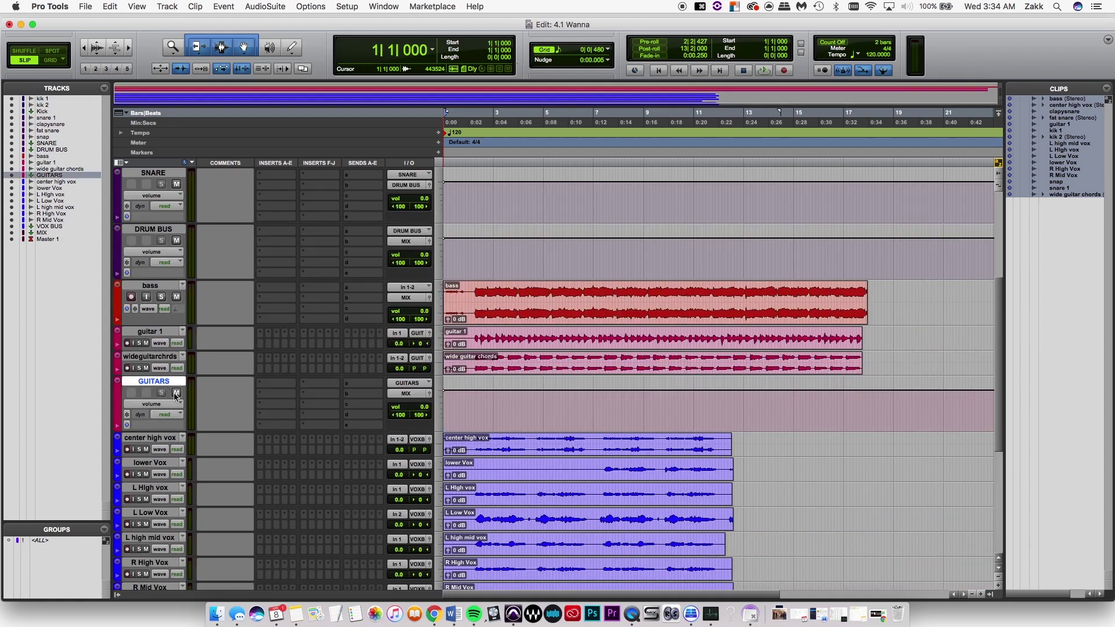
{"action": "left_click", "coordinate": [169, 290], "text": "super"}
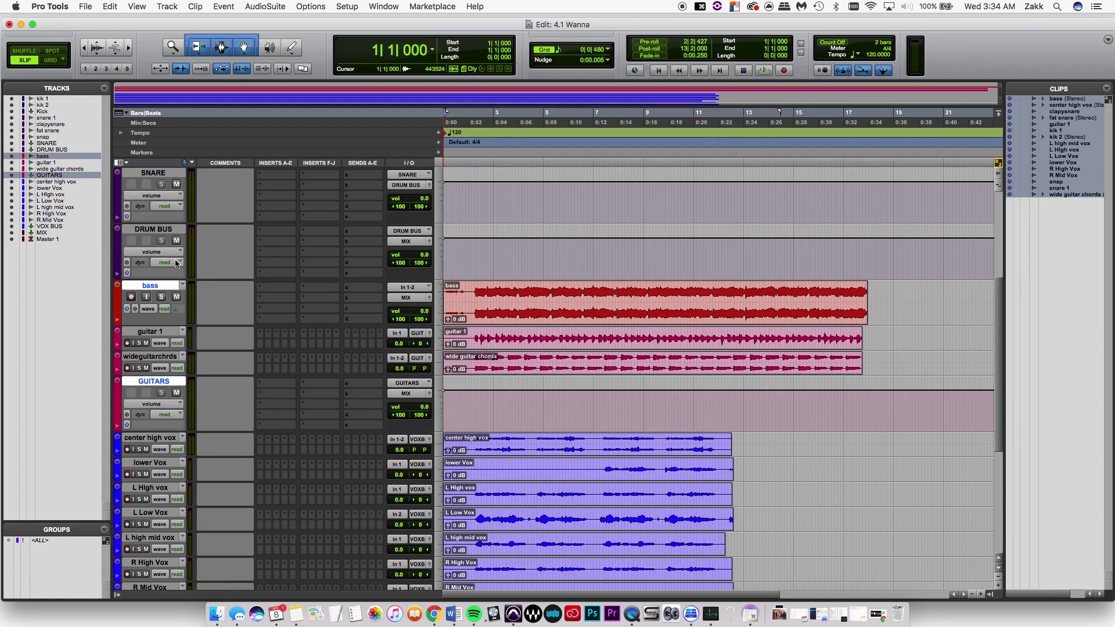
{"action": "left_click", "coordinate": [164, 234], "text": "super"}
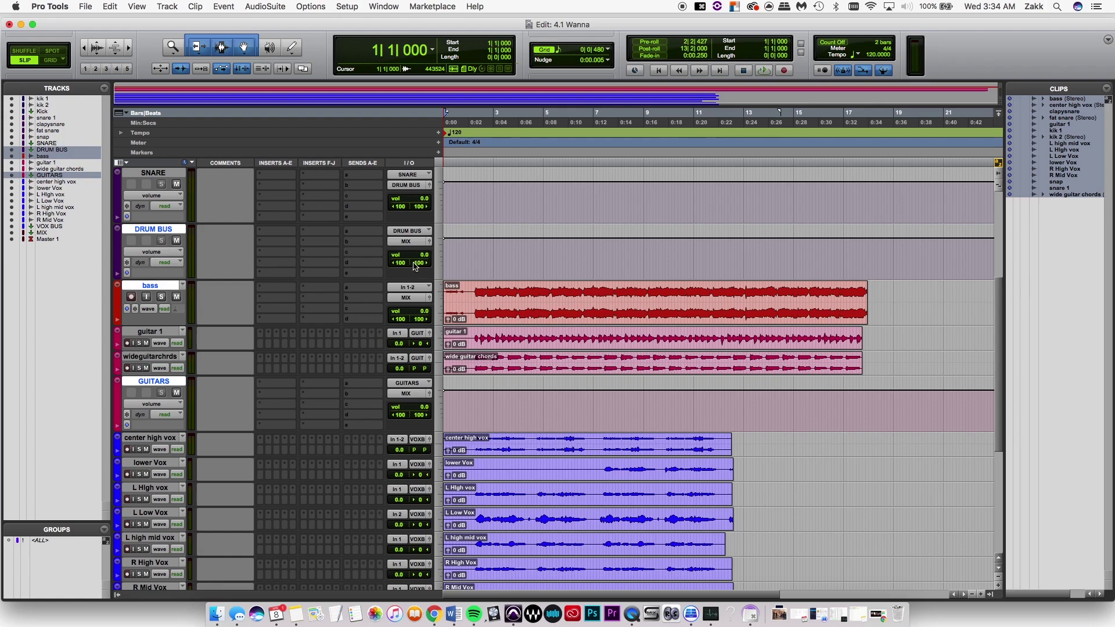
{"action": "left_click", "coordinate": [413, 298]}
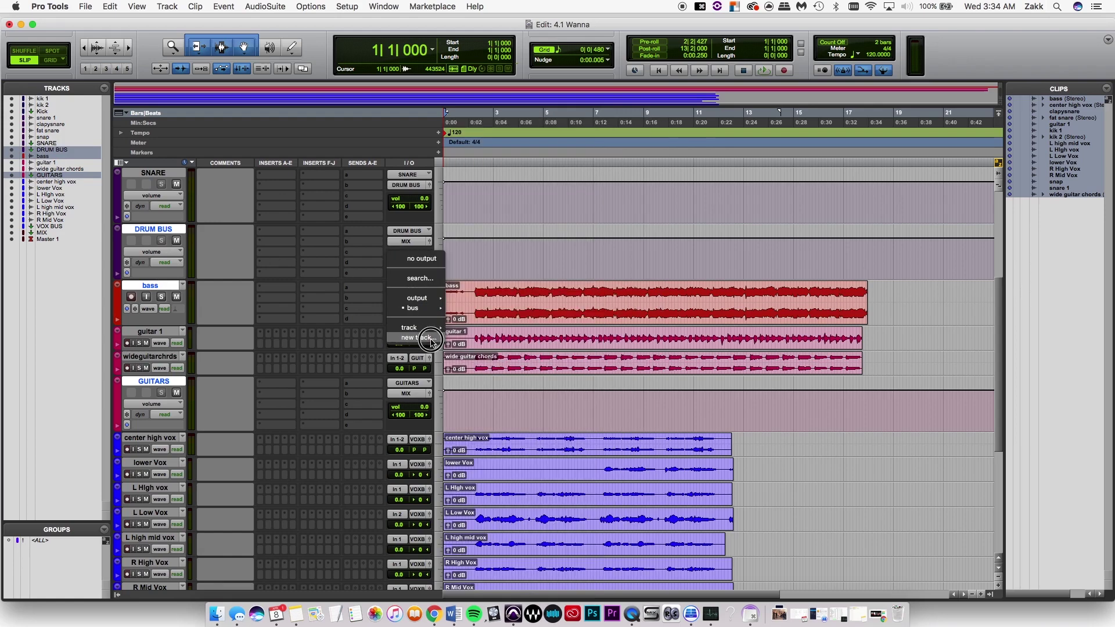
{"action": "left_click", "coordinate": [431, 340]}
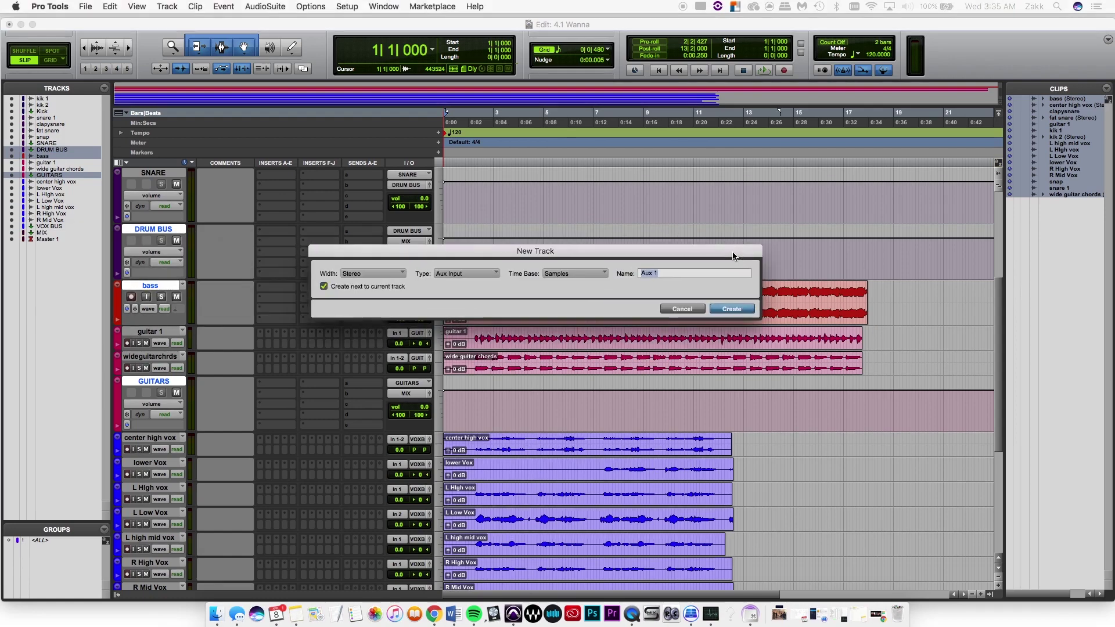
{"action": "type", "text": "BEAT"}
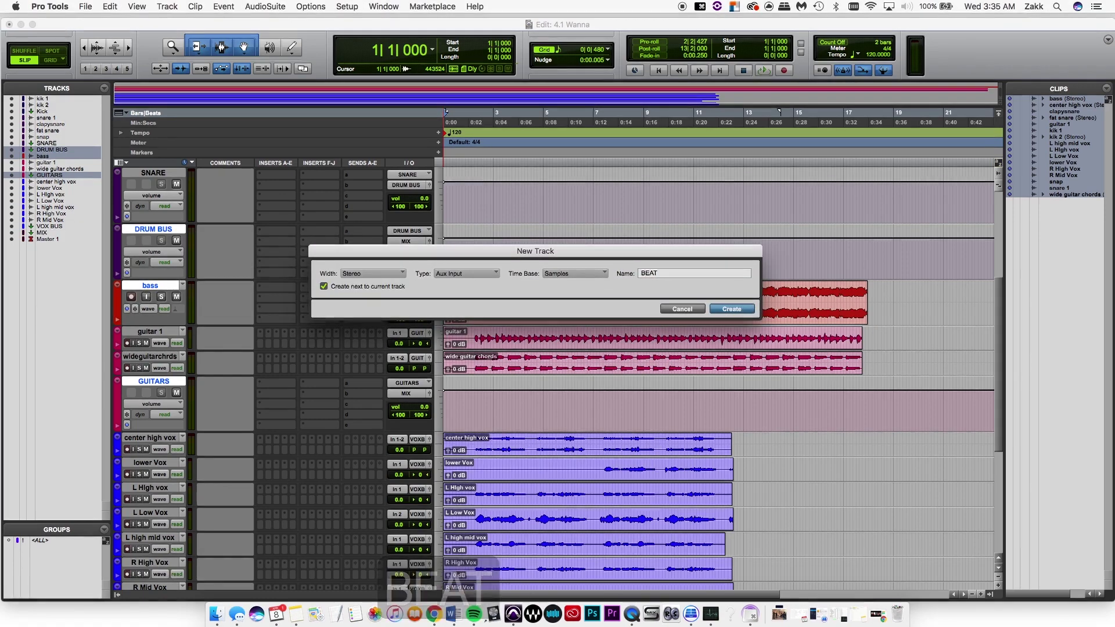
{"action": "key", "text": "Return"}
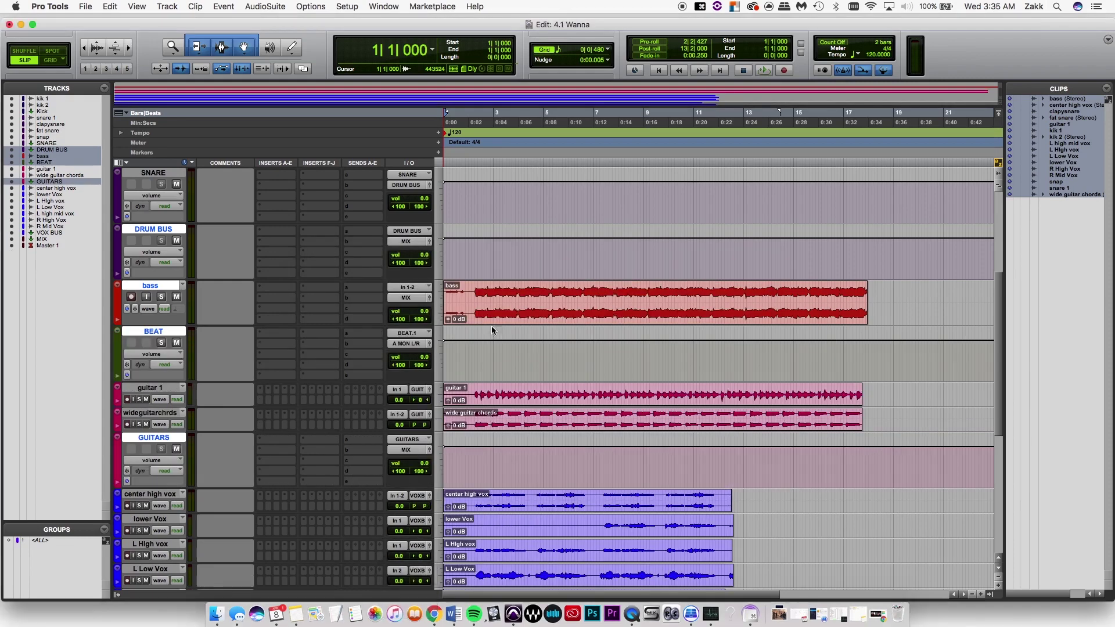
Step: Move the BEAT track between VOX BUS and MIX, deselect it and route its output to the MIX track
{"action": "left_click", "coordinate": [165, 334]}
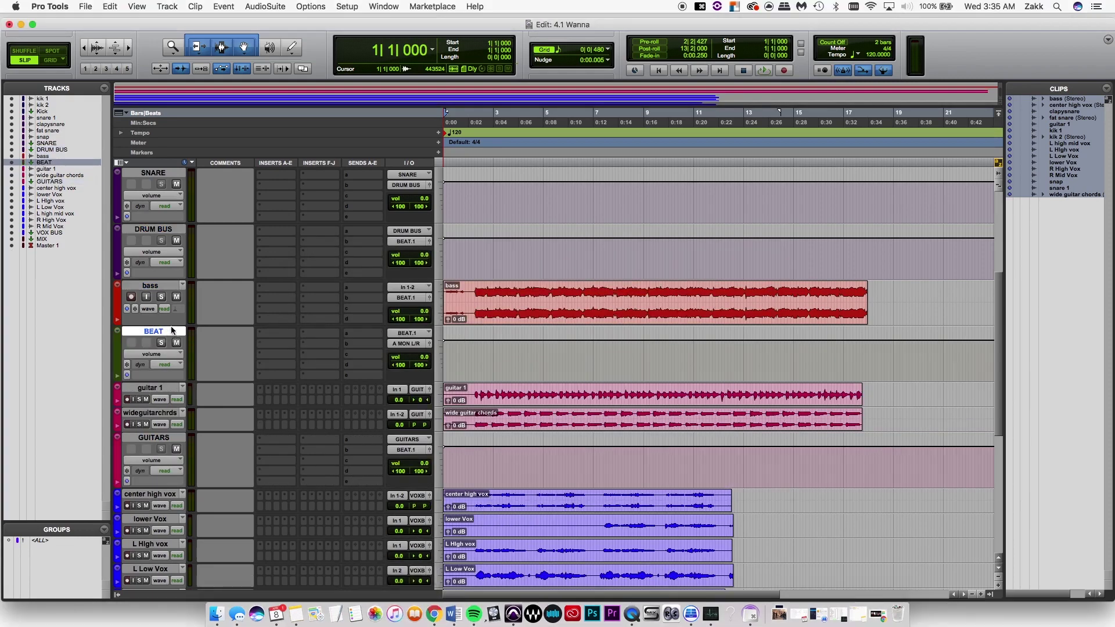
{"action": "left_click_drag", "start_coordinate": [165, 338], "coordinate": [178, 437]}
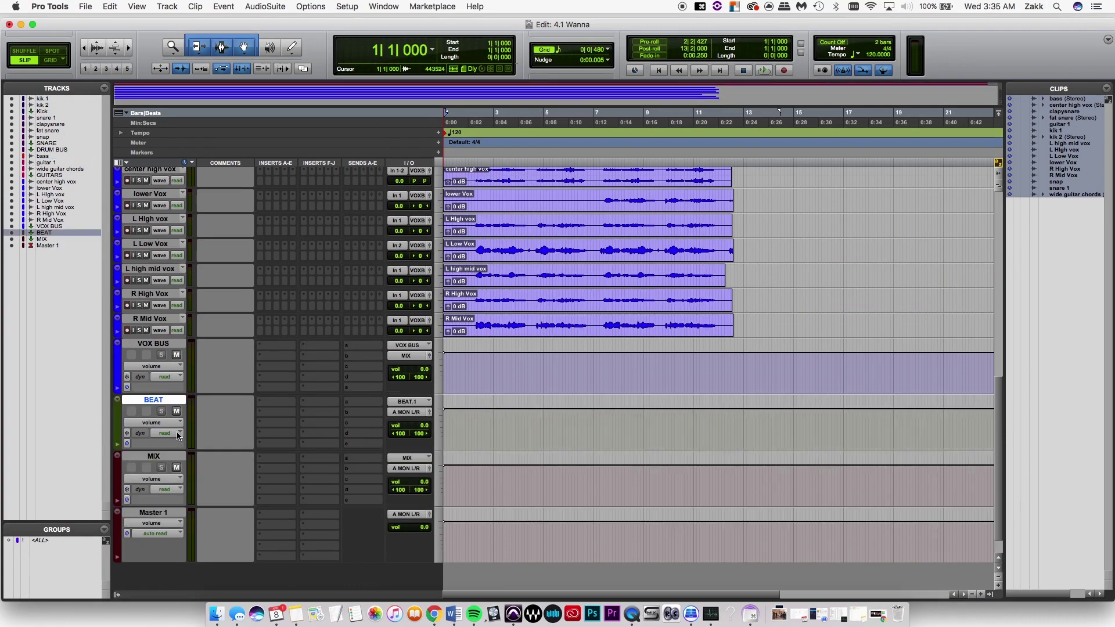
{"action": "left_click", "coordinate": [164, 400]}
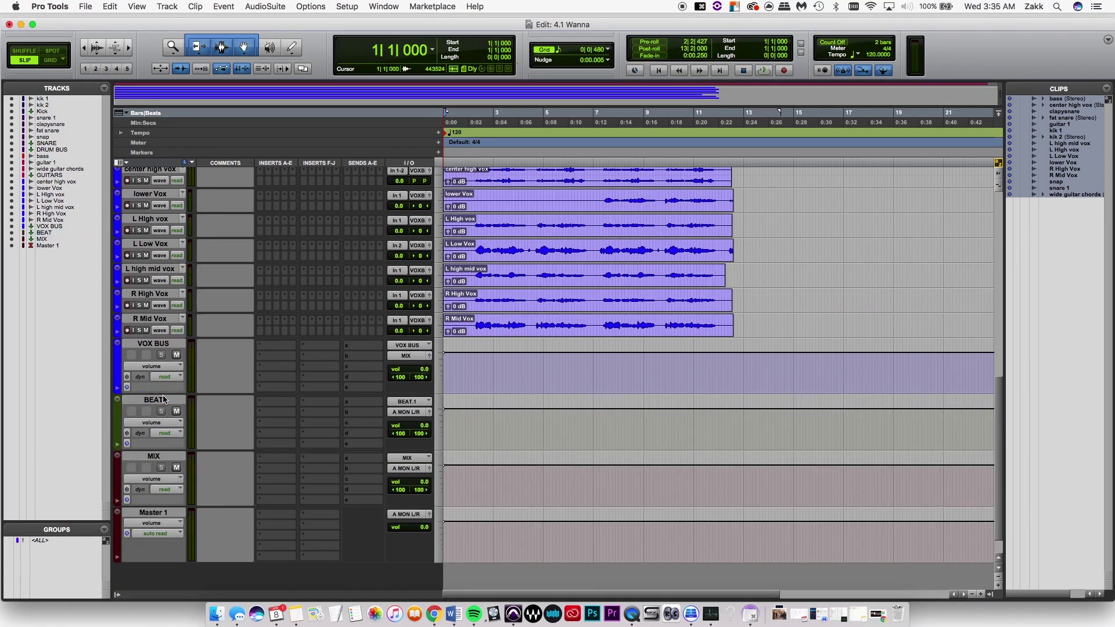
{"action": "left_click", "coordinate": [413, 414]}
{"action": "mouse_move", "coordinate": [421, 442]}
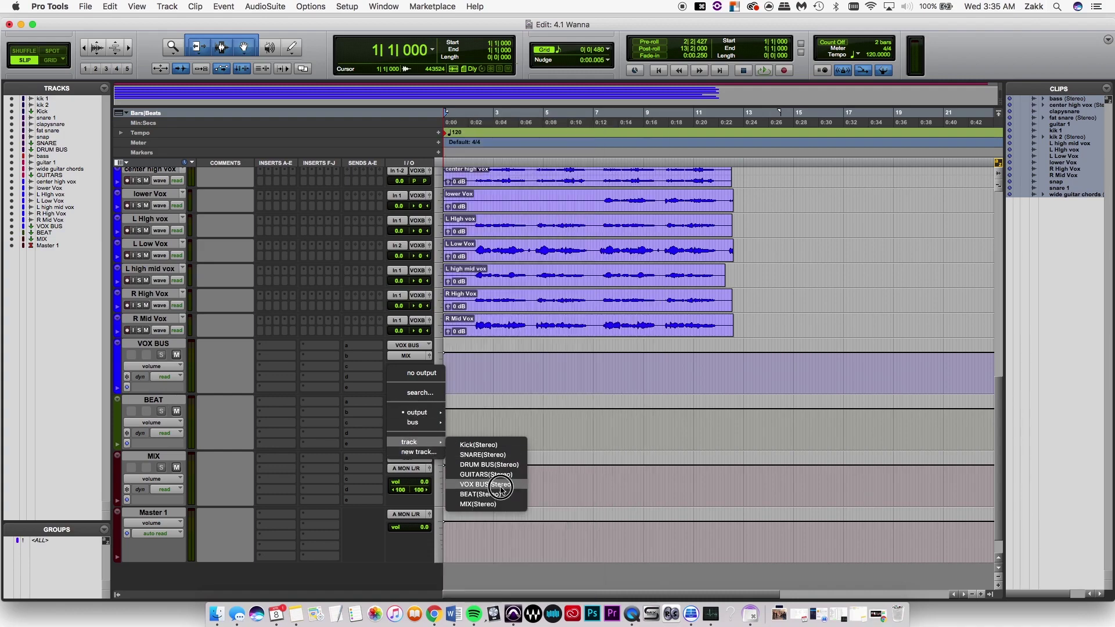
{"action": "left_click", "coordinate": [500, 503]}
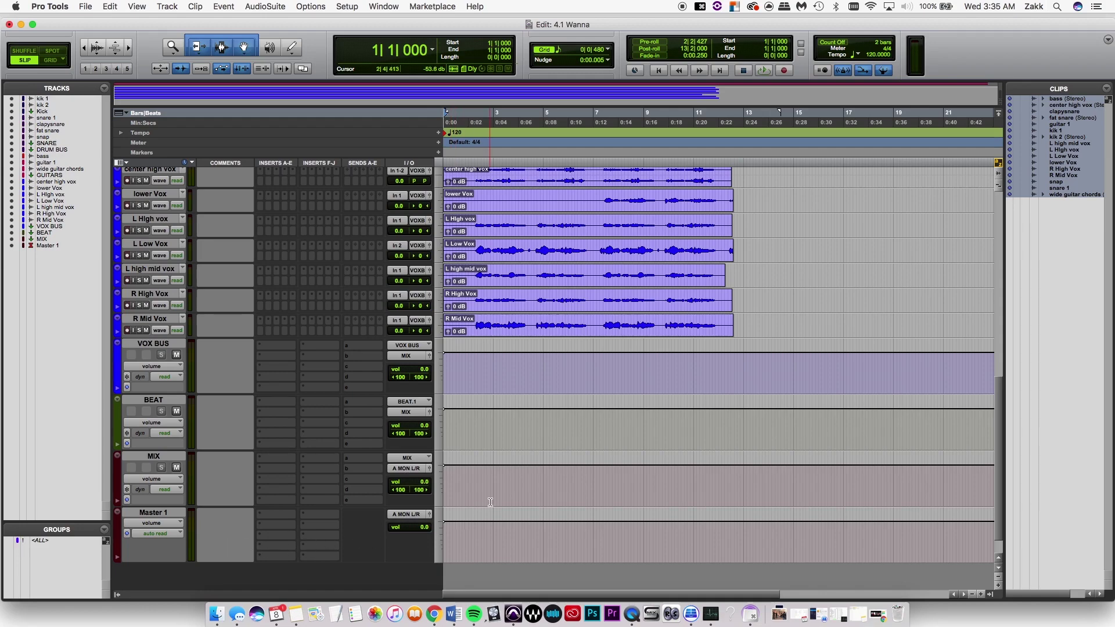
Step: Set the bass track's height to small
{"action": "scroll", "coordinate": [486, 501], "scroll_direction": "up", "scroll_amount": 10}
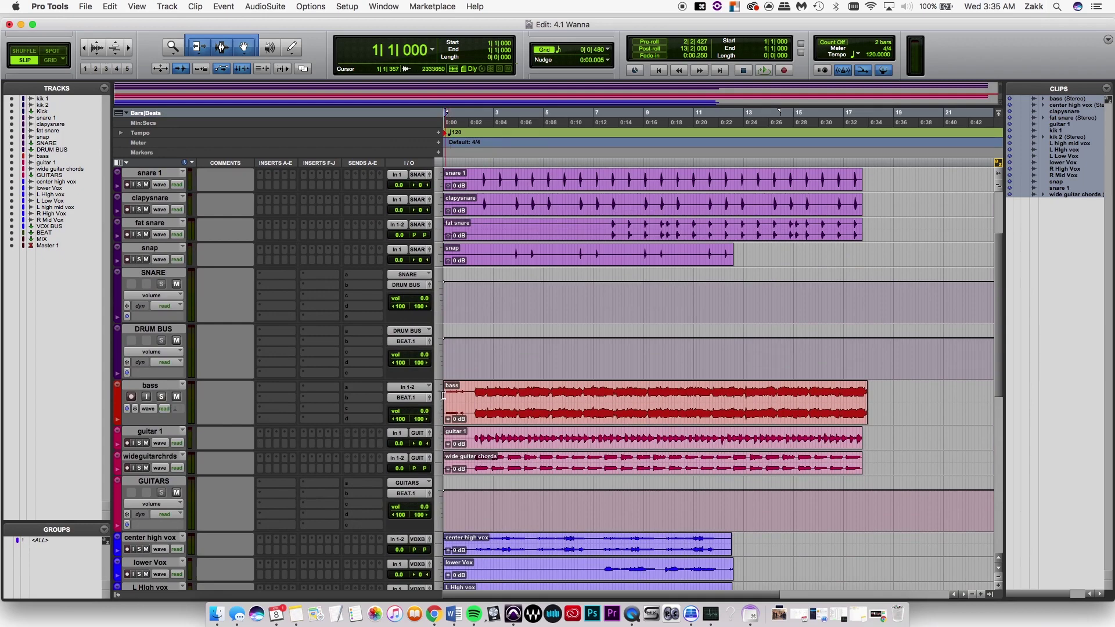
{"action": "left_click", "coordinate": [437, 401]}
{"action": "left_click", "coordinate": [456, 399]}
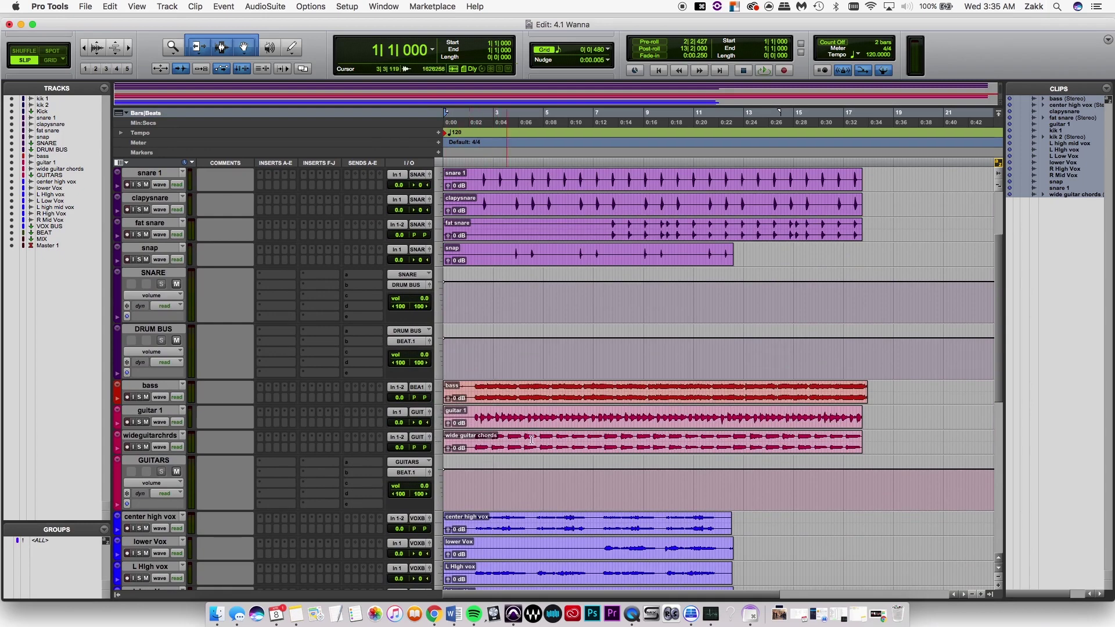
Step: Review the track order and output routing across the session, from kik 1 down to the BEAT and MIX buses
{"action": "scroll", "coordinate": [625, 439], "scroll_direction": "up", "scroll_amount": 3}
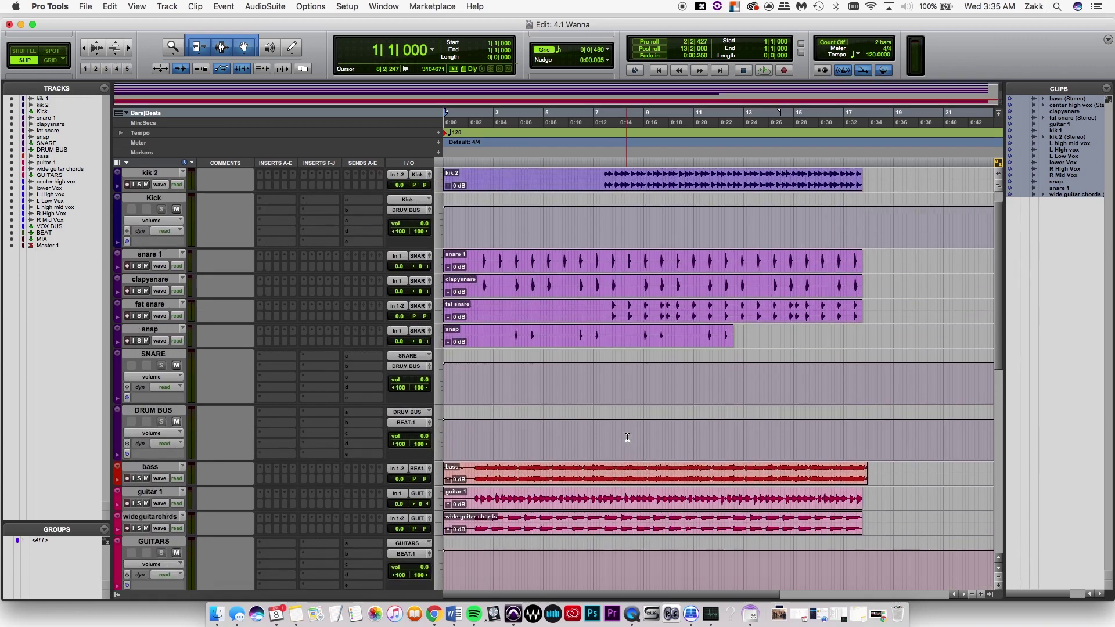
{"action": "scroll", "coordinate": [627, 437], "scroll_direction": "up", "scroll_amount": 1}
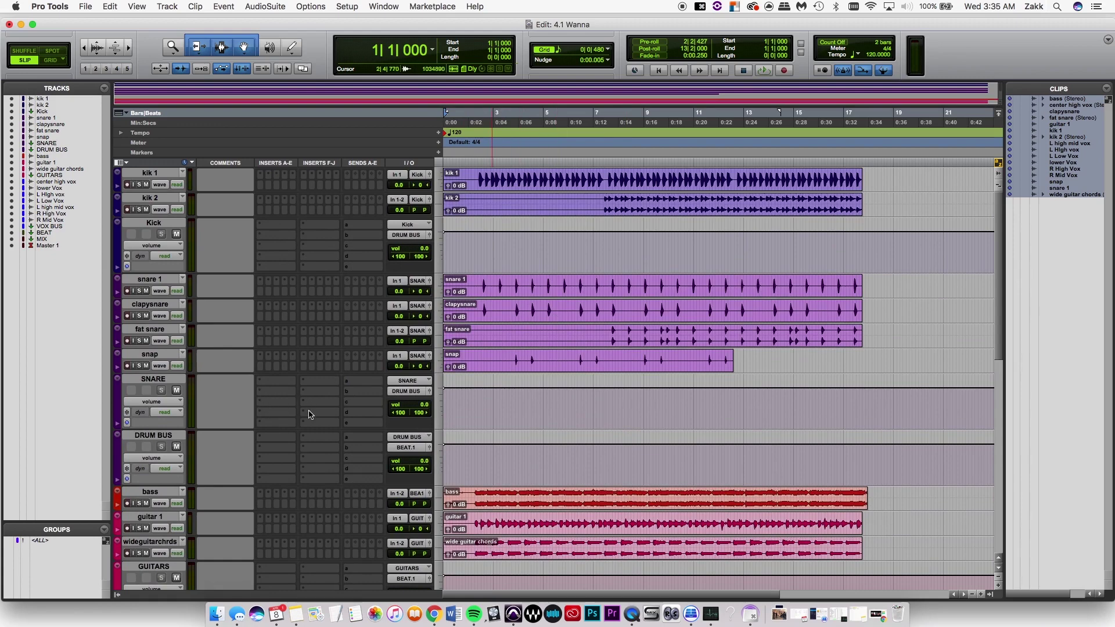
{"action": "scroll", "coordinate": [273, 414], "scroll_direction": "down", "scroll_amount": 2}
{"action": "scroll", "coordinate": [281, 408], "scroll_direction": "up", "scroll_amount": 2}
{"action": "scroll", "coordinate": [508, 343], "scroll_direction": "down", "scroll_amount": 5}
{"action": "scroll", "coordinate": [510, 335], "scroll_direction": "down", "scroll_amount": 2}
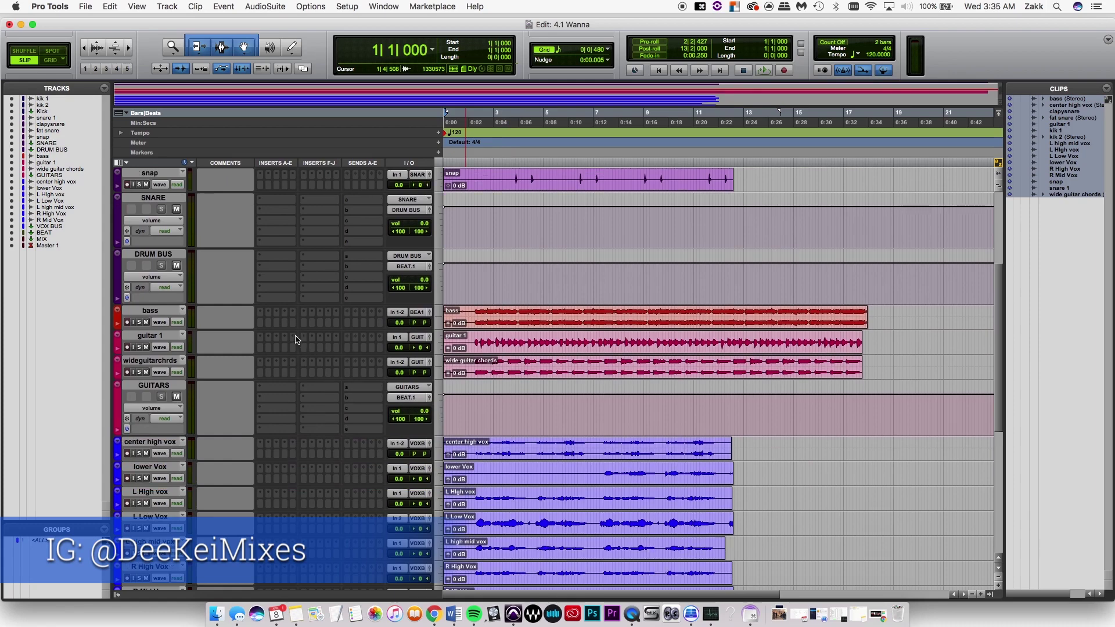
{"action": "scroll", "coordinate": [397, 321], "scroll_direction": "down", "scroll_amount": 2}
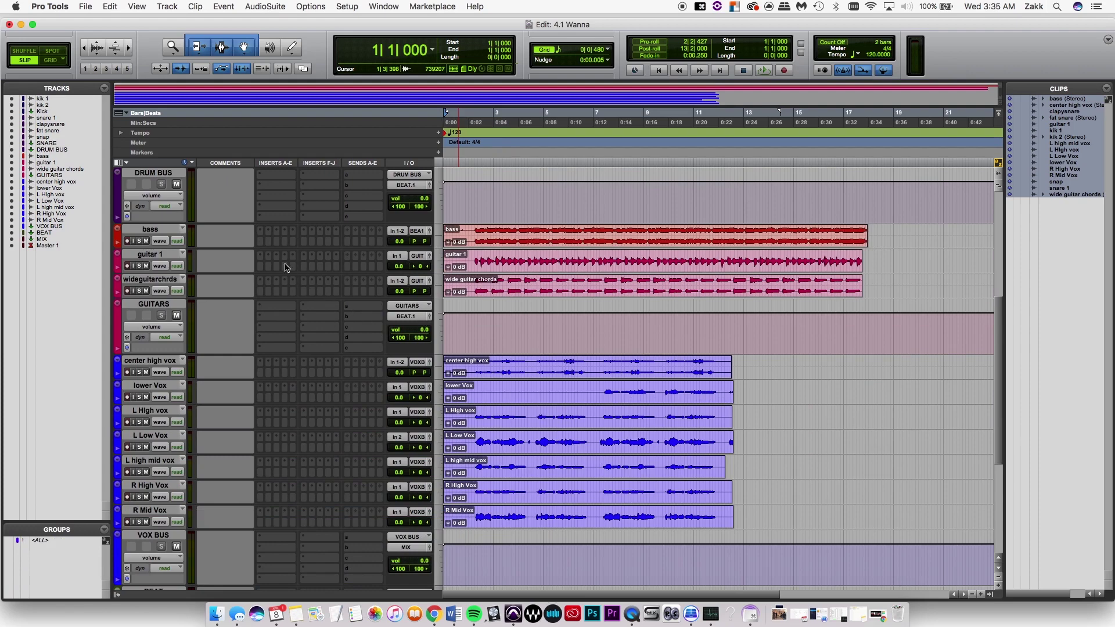
{"action": "scroll", "coordinate": [487, 323], "scroll_direction": "down", "scroll_amount": 3}
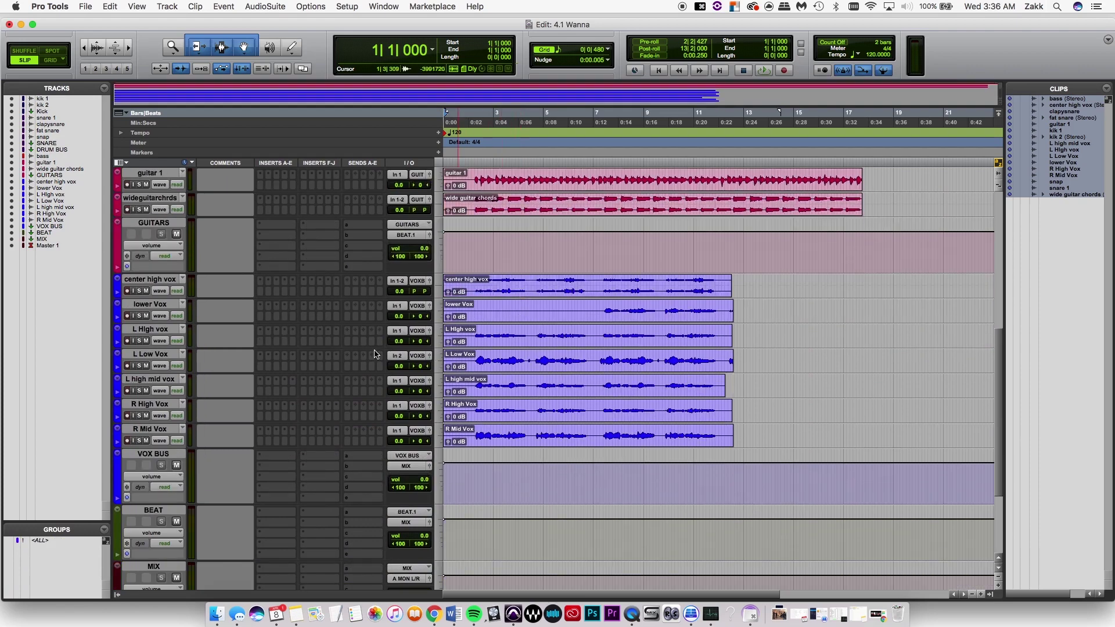
{"action": "scroll", "coordinate": [378, 354], "scroll_direction": "down", "scroll_amount": 1}
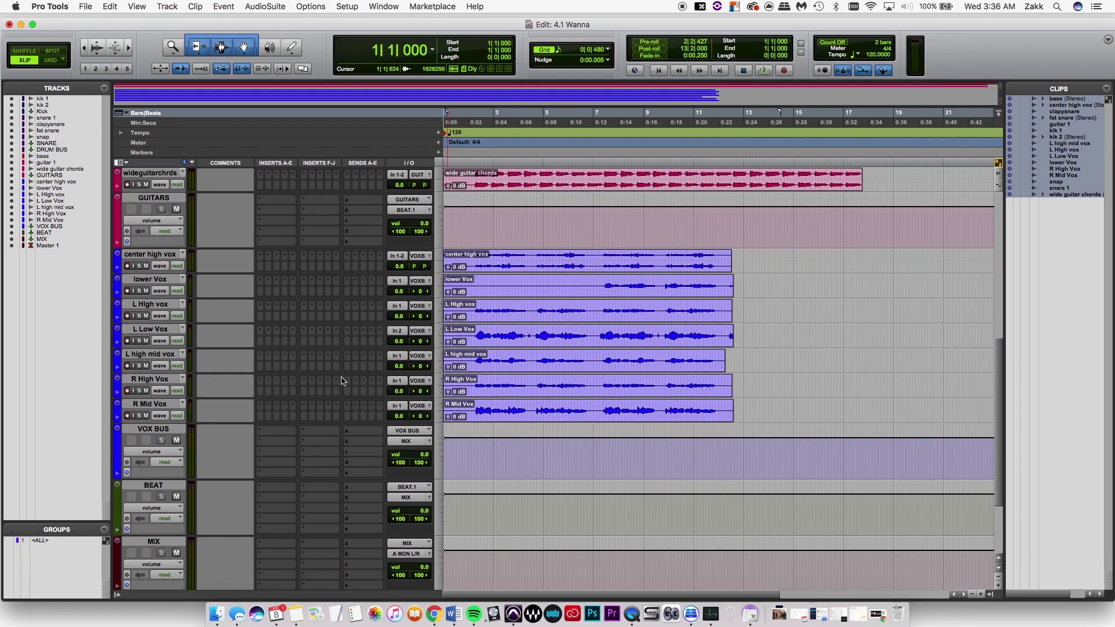
{"action": "scroll", "coordinate": [344, 384], "scroll_direction": "down", "scroll_amount": 1}
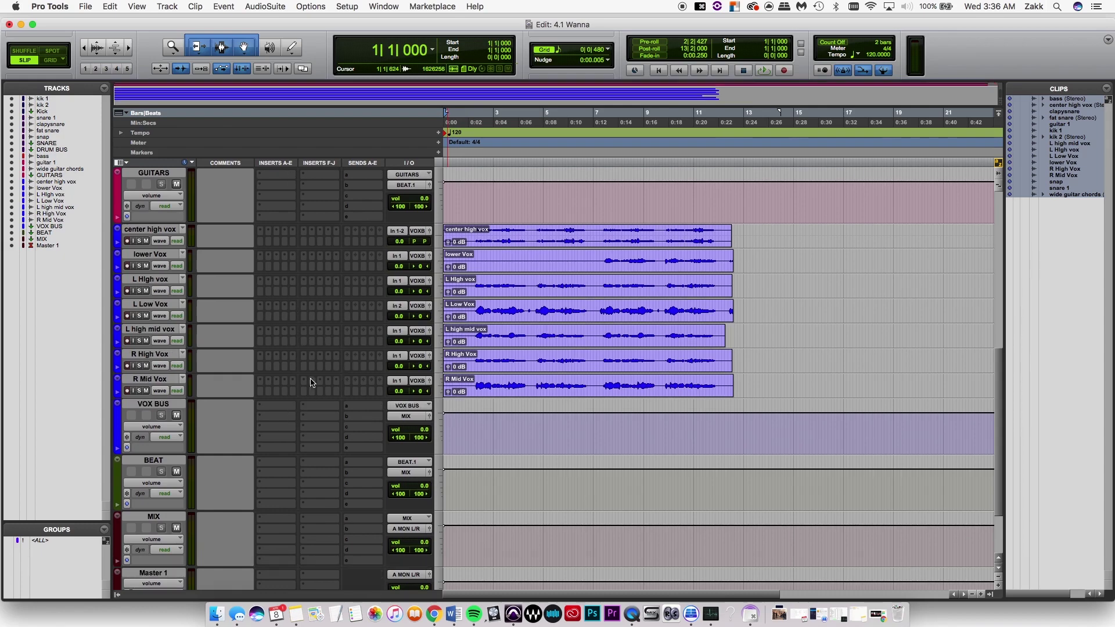
Step: Colour the BEAT track dark red to match MIX, close the colour palette and clear the track selection
{"action": "scroll", "coordinate": [311, 382], "scroll_direction": "down", "scroll_amount": 1}
{"action": "left_click", "coordinate": [142, 405]}
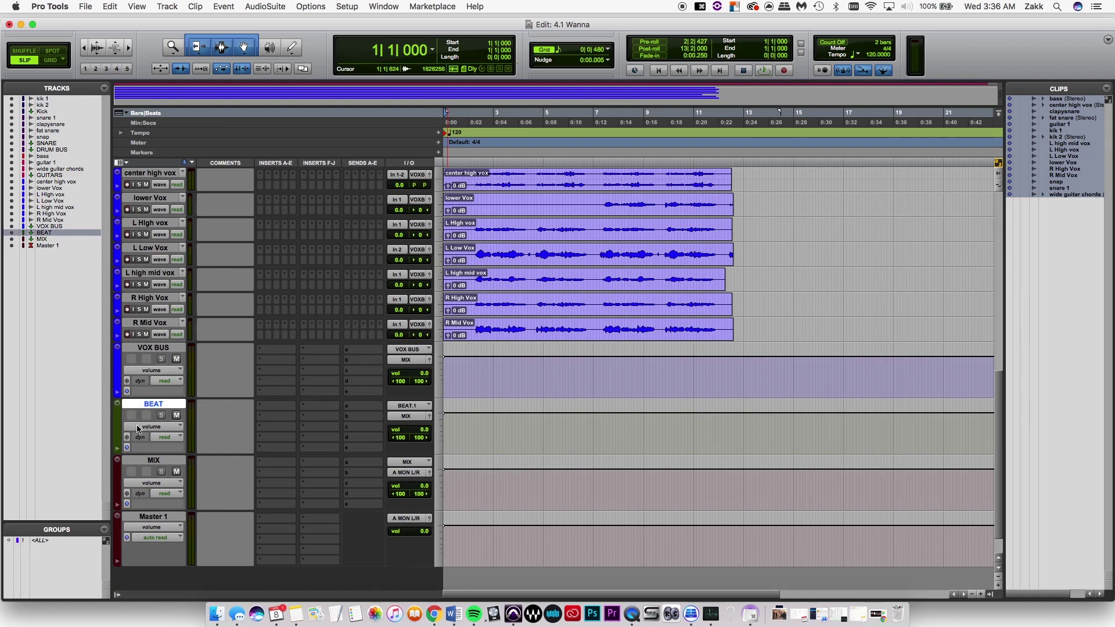
{"action": "left_click", "coordinate": [141, 463], "text": "shift"}
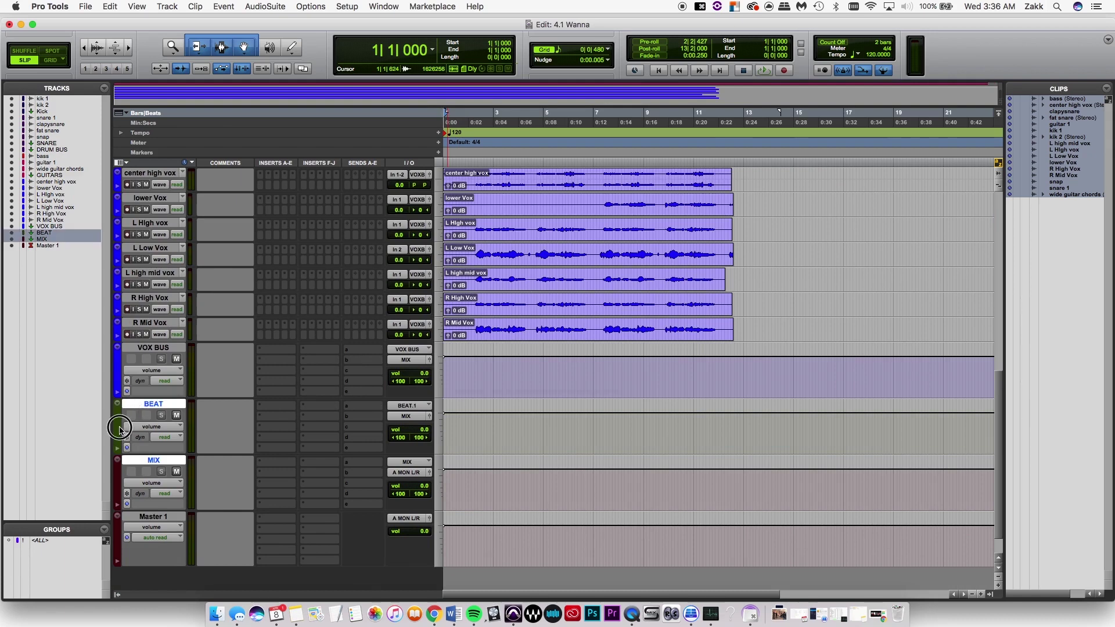
{"action": "double_click", "coordinate": [118, 425]}
{"action": "left_click", "coordinate": [415, 377]}
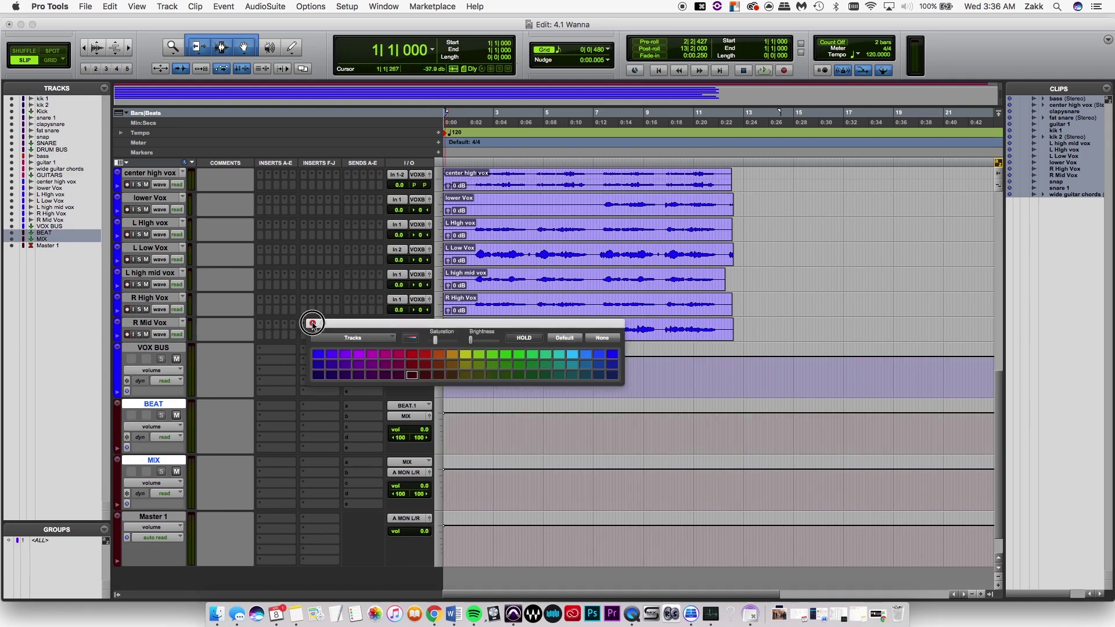
{"action": "left_click", "coordinate": [312, 324]}
{"action": "left_click", "coordinate": [169, 405], "text": "super"}
{"action": "left_click", "coordinate": [169, 405]}
{"action": "left_click", "coordinate": [169, 405], "text": "super"}
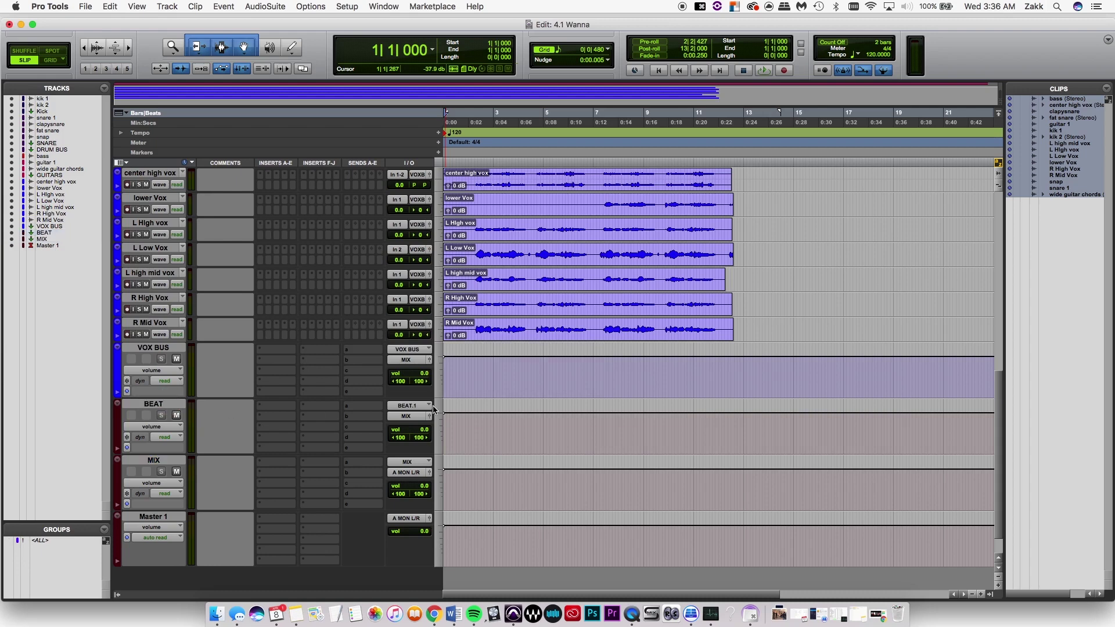
Step: Create four new stereo aux input tracks directly below VOX BUS
{"action": "scroll", "coordinate": [448, 433], "scroll_direction": "down", "scroll_amount": 1}
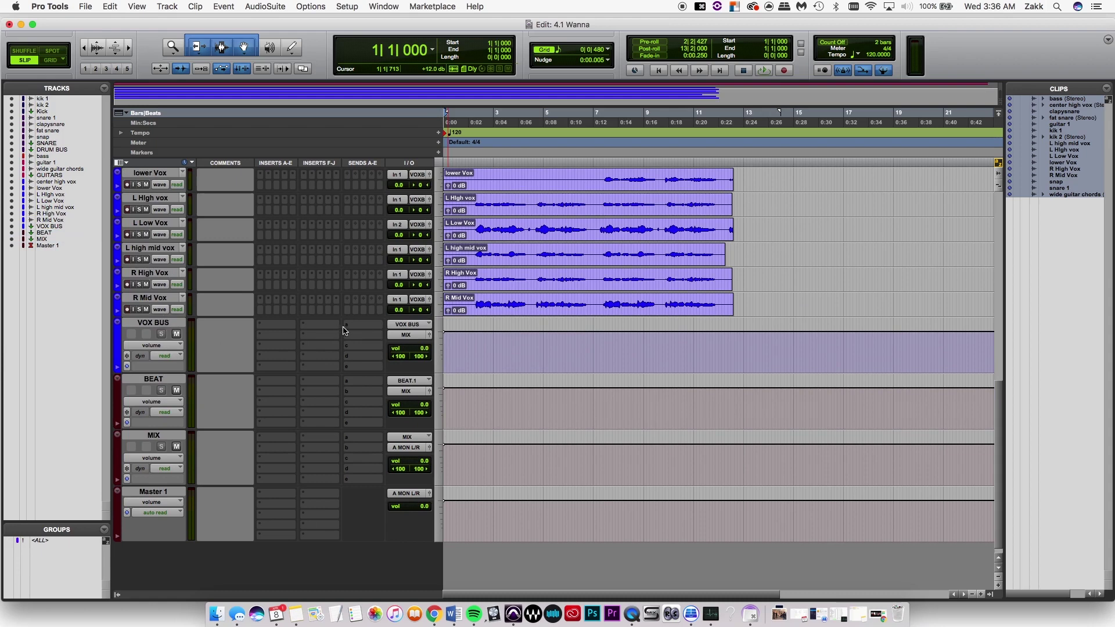
{"action": "left_click", "coordinate": [157, 324]}
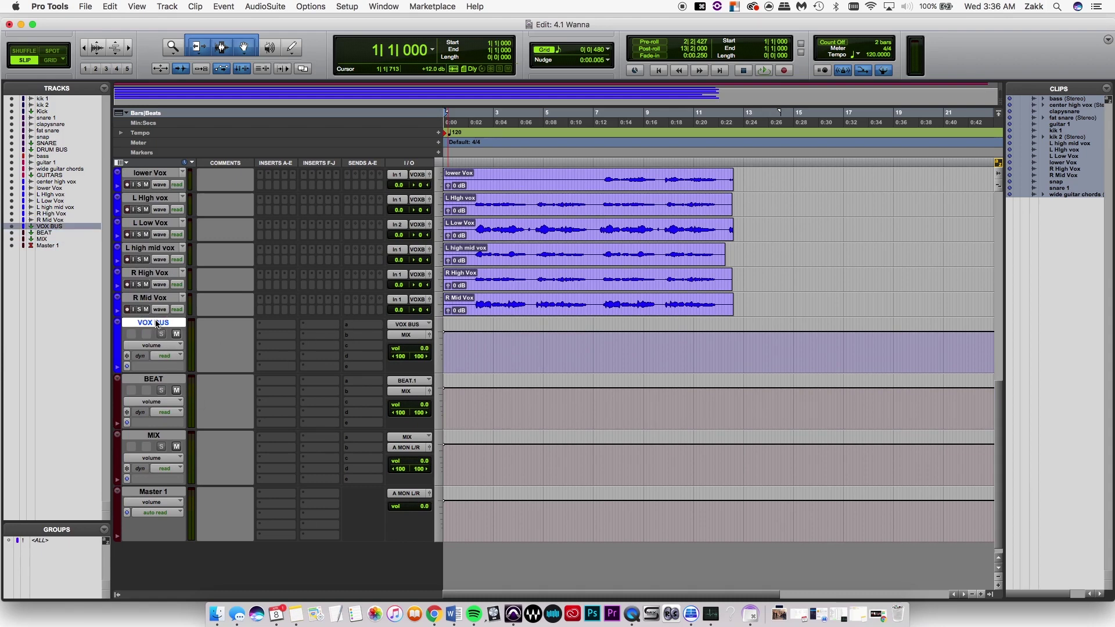
{"action": "key", "text": "super+shift+n"}
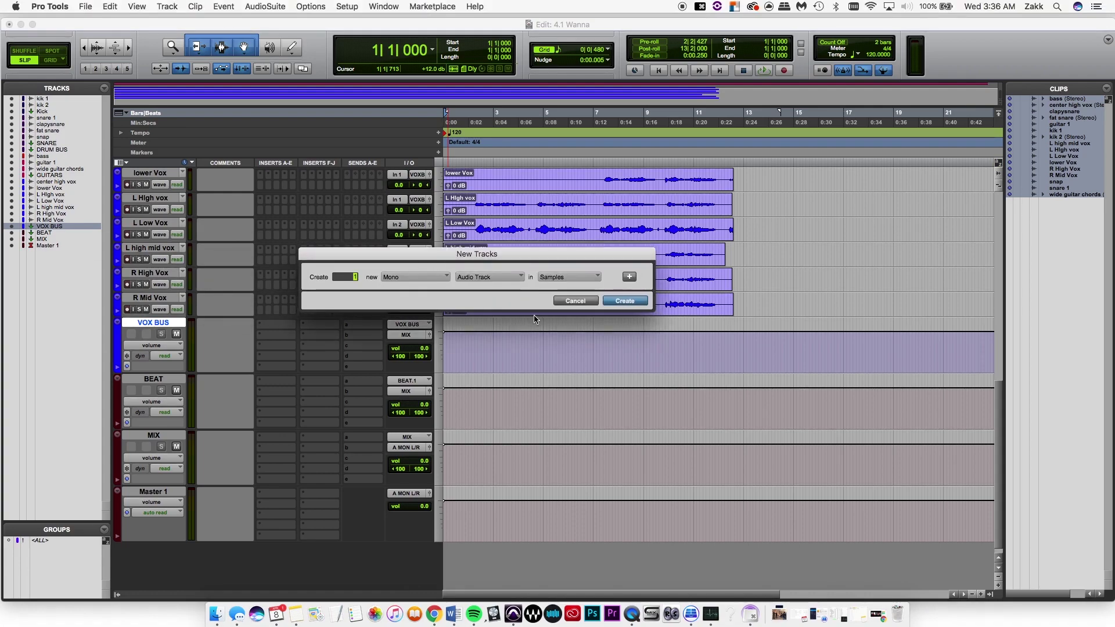
{"action": "type", "text": "4"}
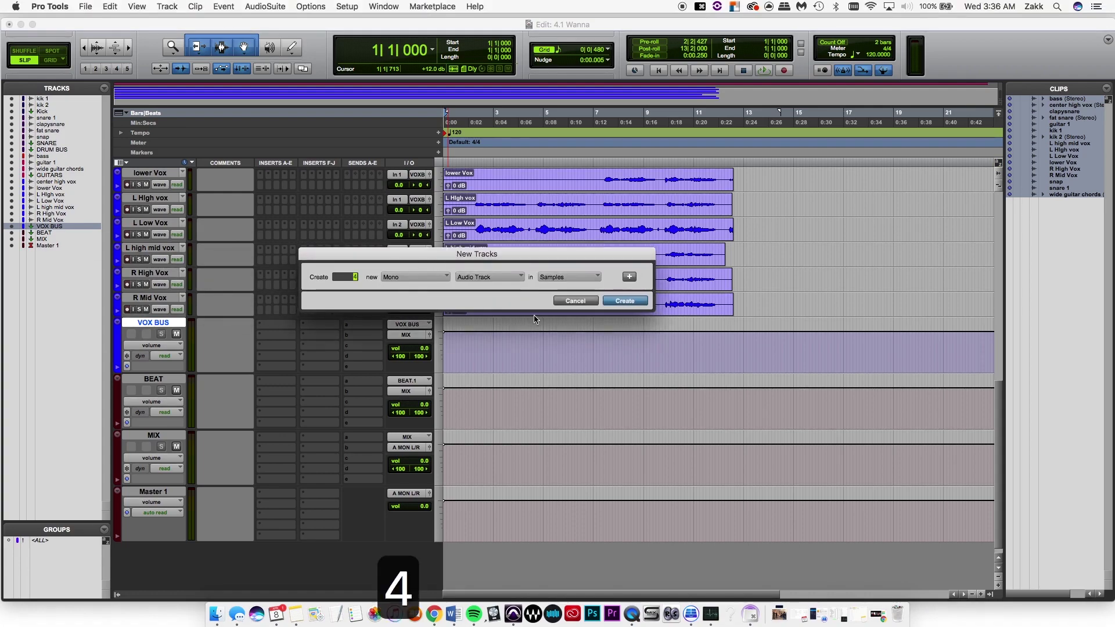
{"action": "left_click", "coordinate": [475, 277]}
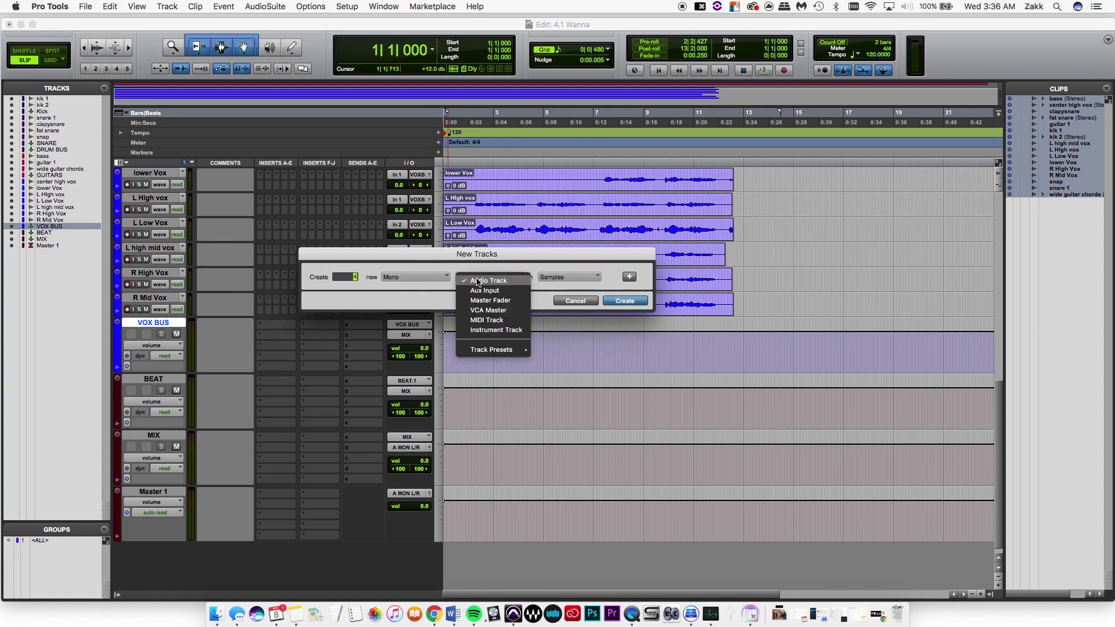
{"action": "left_click", "coordinate": [499, 290]}
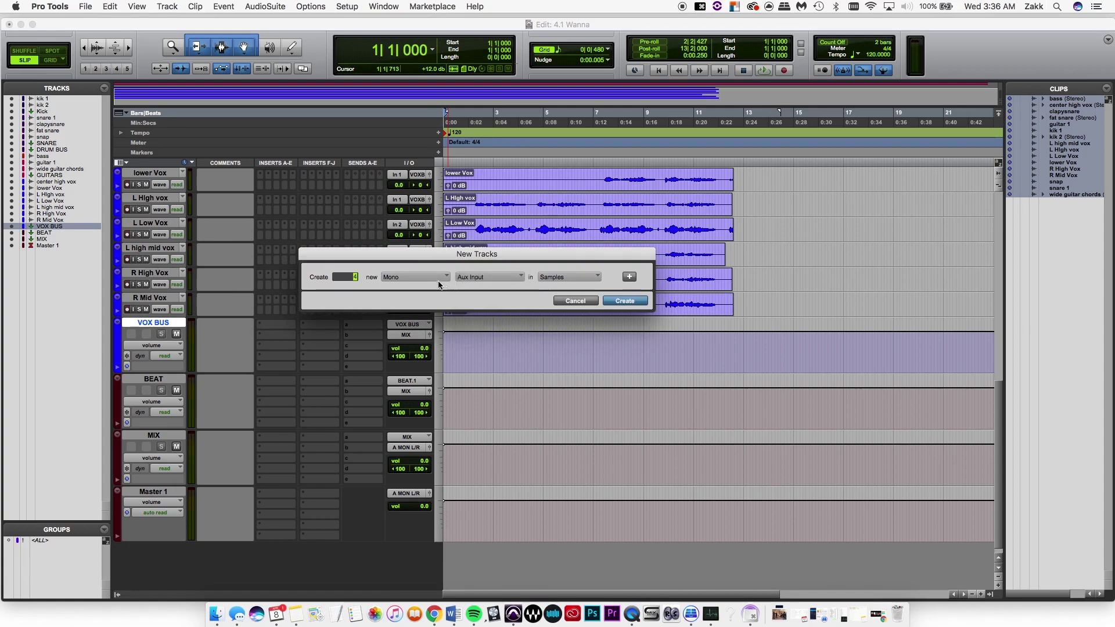
{"action": "left_click", "coordinate": [415, 277]}
{"action": "left_click", "coordinate": [413, 290]}
{"action": "left_click", "coordinate": [621, 303]}
{"action": "scroll", "coordinate": [282, 389], "scroll_direction": "down", "scroll_amount": 2}
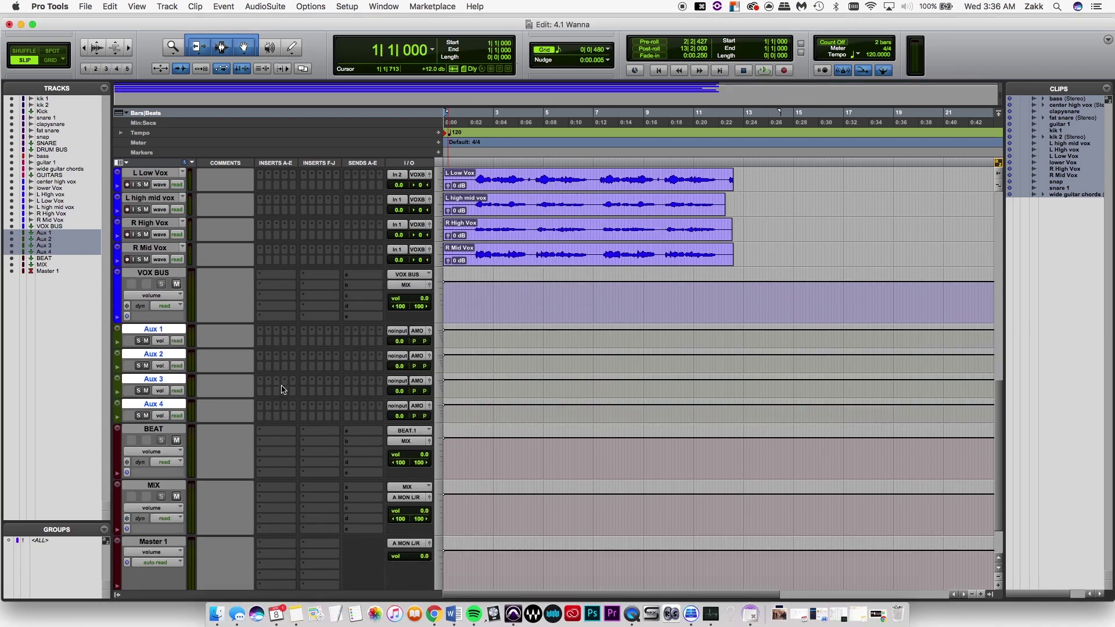
Step: Set the track height of Aux 1 through Aux 4 to medium
{"action": "left_click", "coordinate": [438, 334]}
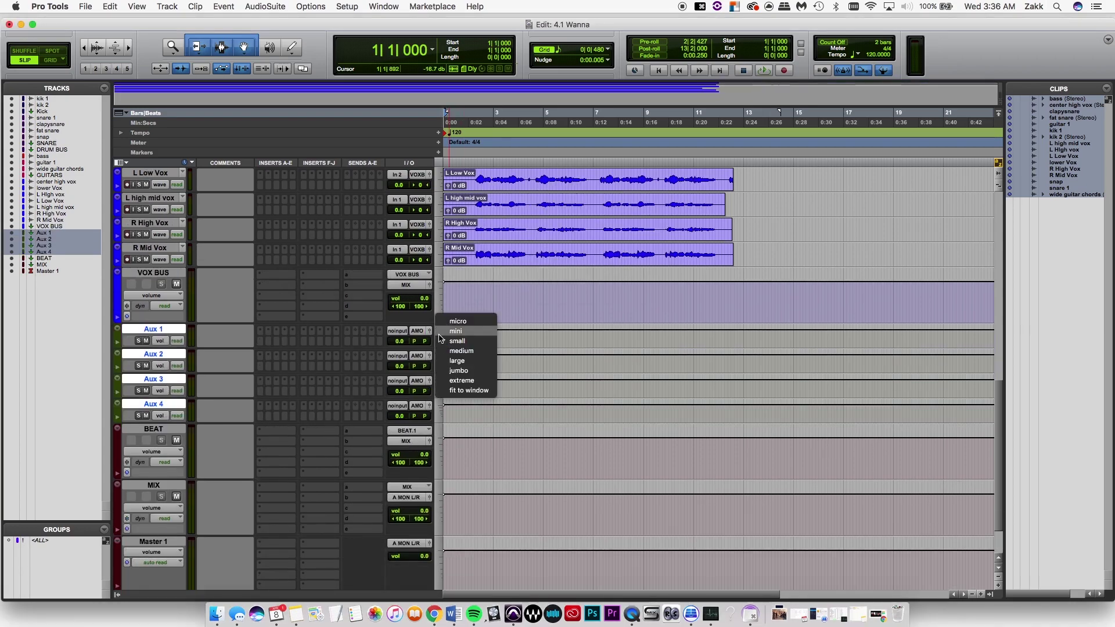
{"action": "left_click", "coordinate": [466, 351]}
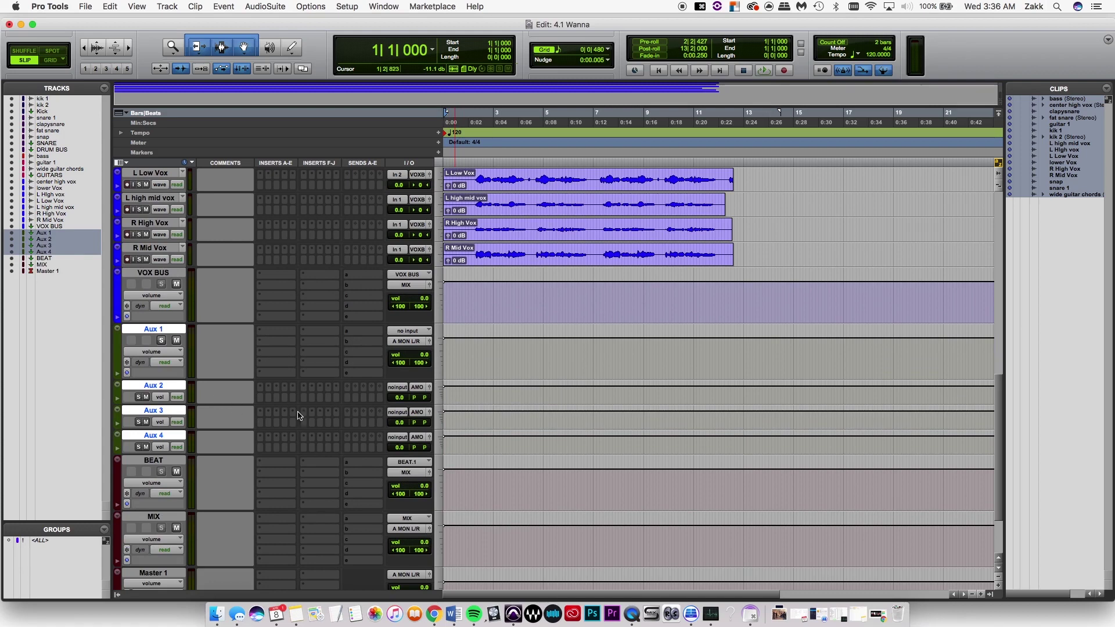
{"action": "left_click", "coordinate": [437, 398]}
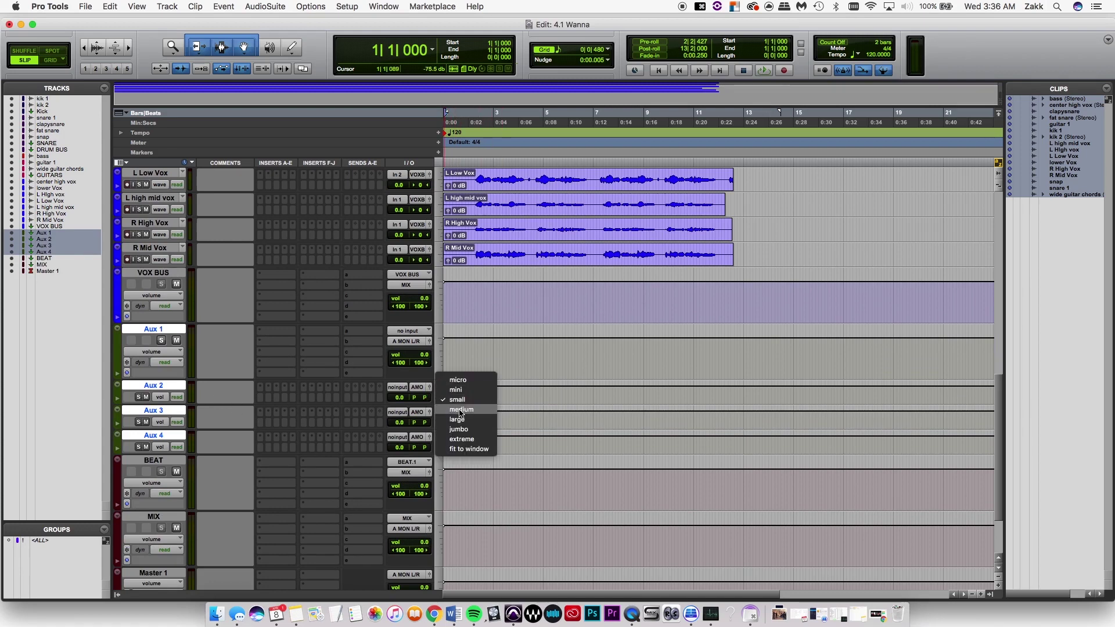
{"action": "left_click", "coordinate": [461, 411]}
Step: Put the four new aux tracks, Aux 1 through Aux 4, into solo safe mode
{"action": "left_click", "coordinate": [161, 340]}
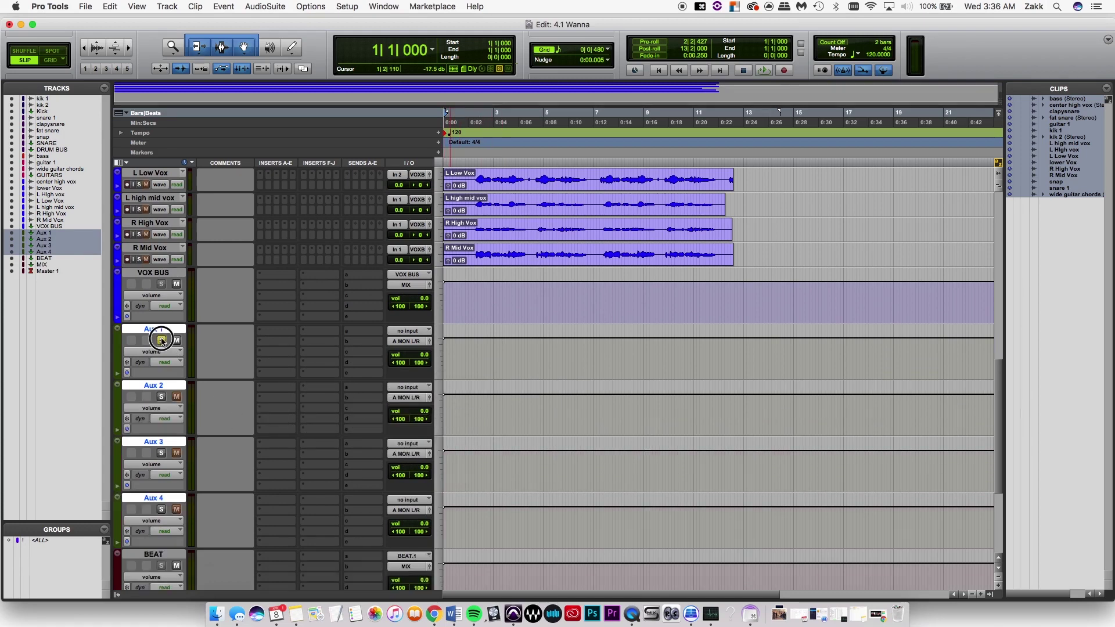
{"action": "left_click", "coordinate": [162, 341]}
{"action": "left_click", "coordinate": [162, 397]}
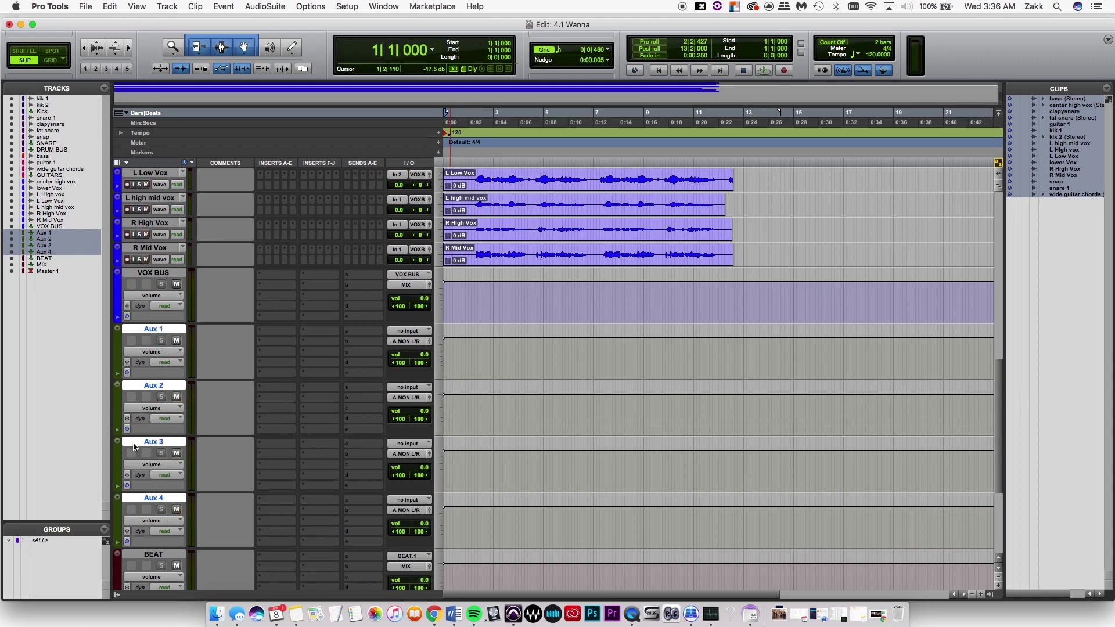
Step: Rename Aux 1 as VERB 1 and Aux 2 as VERB 2
{"action": "left_click", "coordinate": [147, 500], "text": "super"}
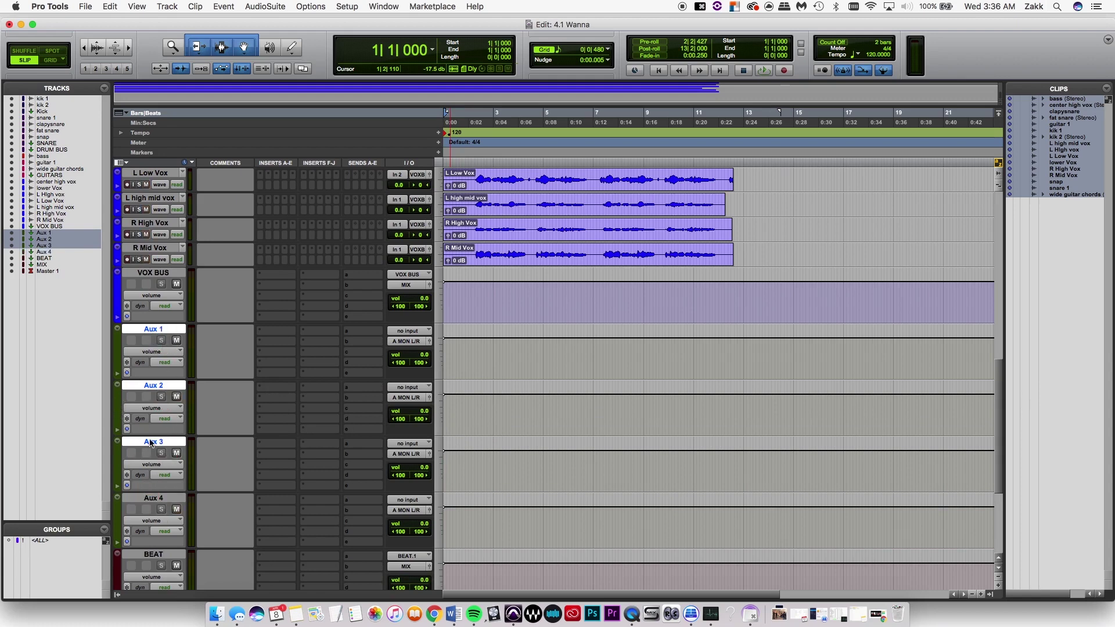
{"action": "left_click", "coordinate": [152, 443], "text": "super"}
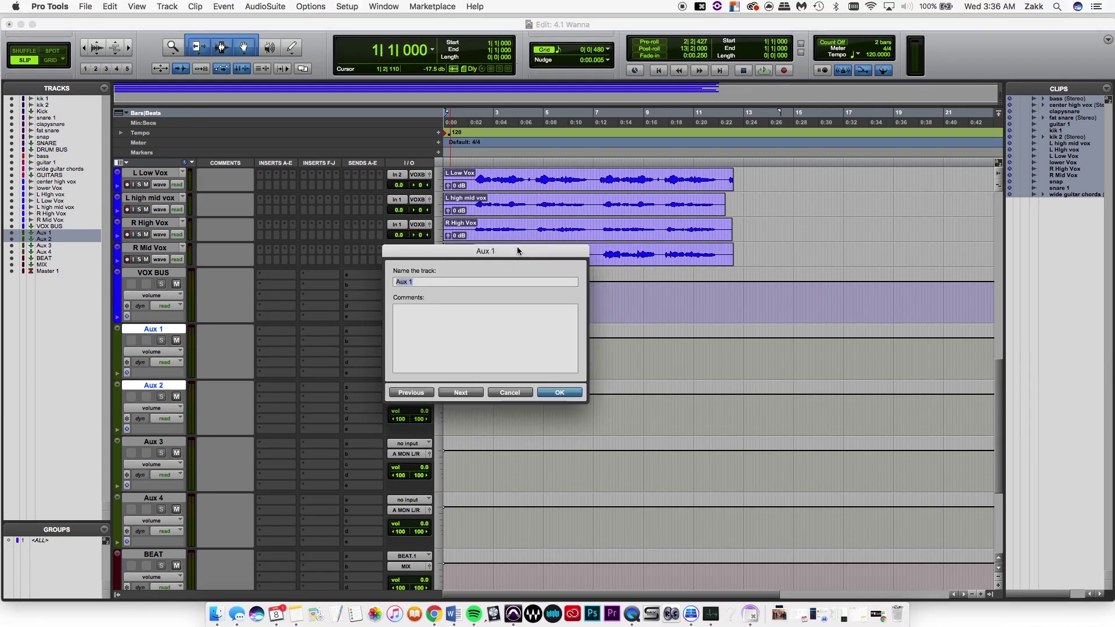
{"action": "type", "text": "VERB"}
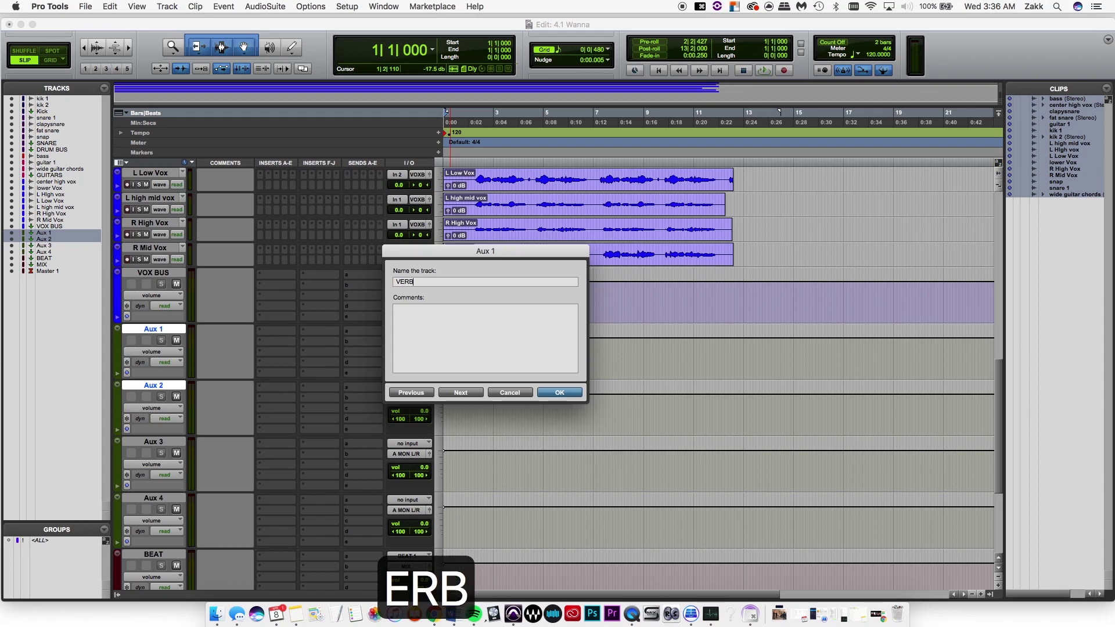
{"action": "type", "text": " 1"}
{"action": "key", "text": "super+Down"}
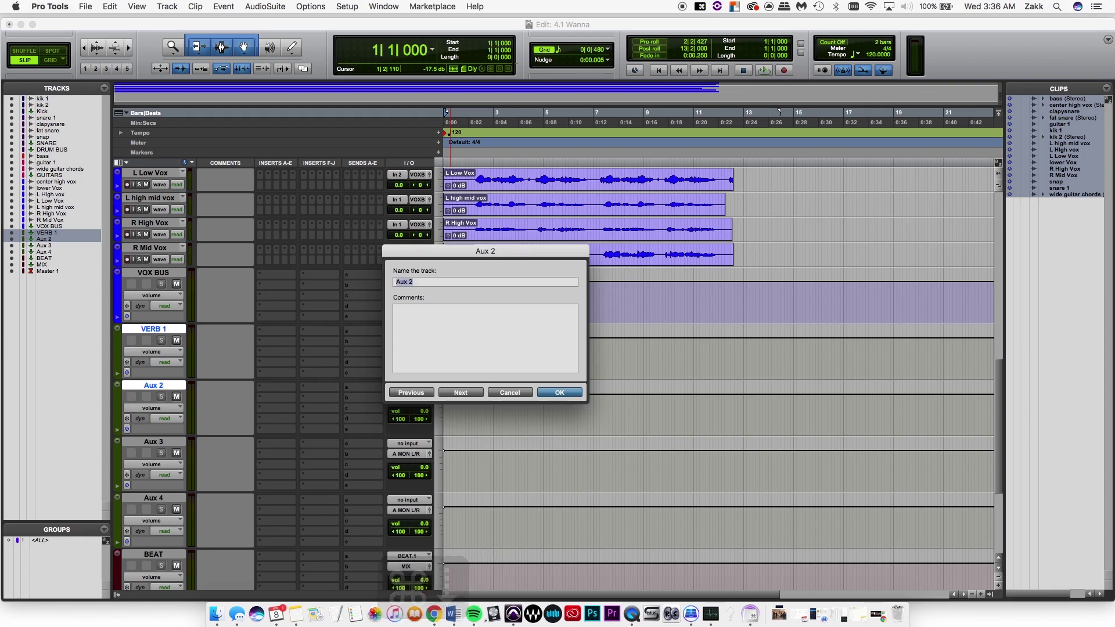
{"action": "type", "text": "VERB 12"}
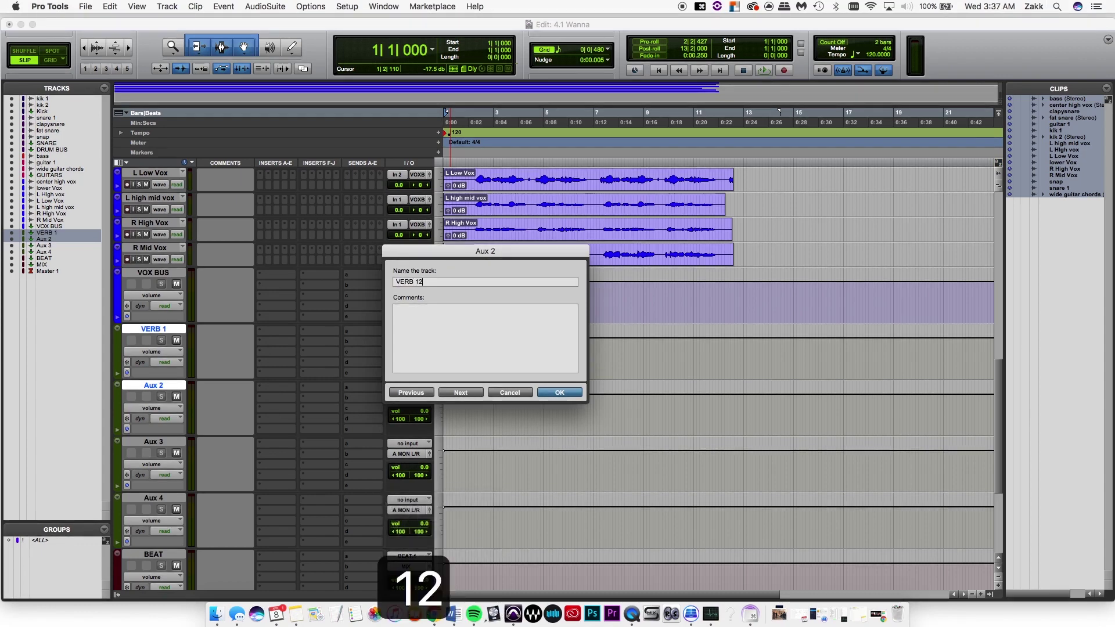
{"action": "key", "text": "BackSpace"}
{"action": "key", "text": "BackSpace"}
{"action": "type", "text": "2"}
{"action": "key", "text": "super+Down"}
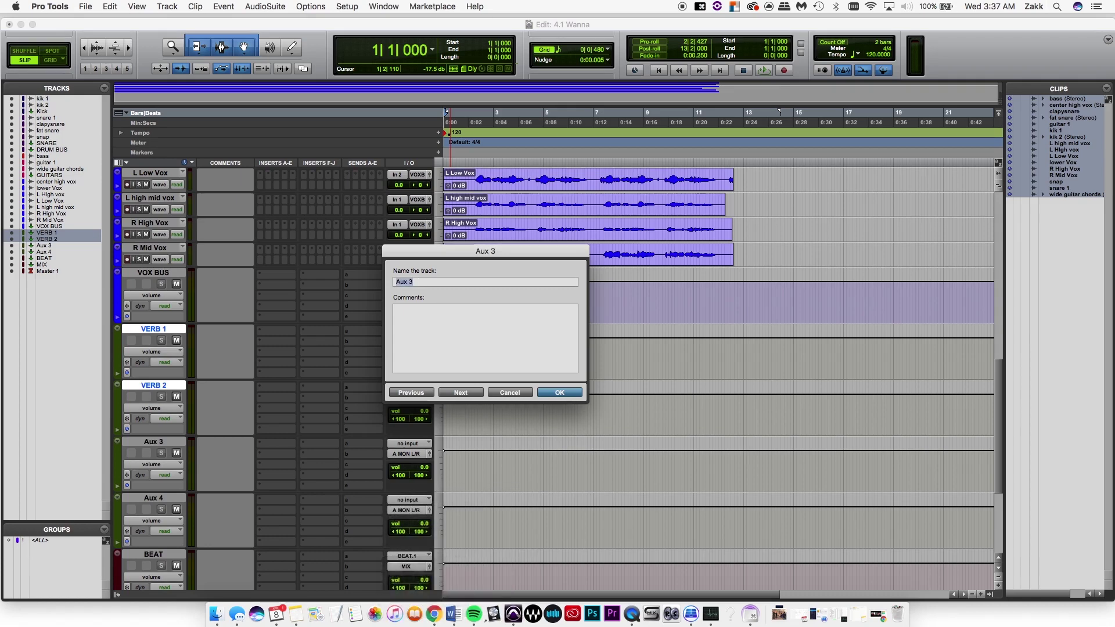
Step: Rename Aux 3 as DELAY 1 and Aux 4 as DELAY 2, and clear the track selection
{"action": "type", "text": "DELAY"}
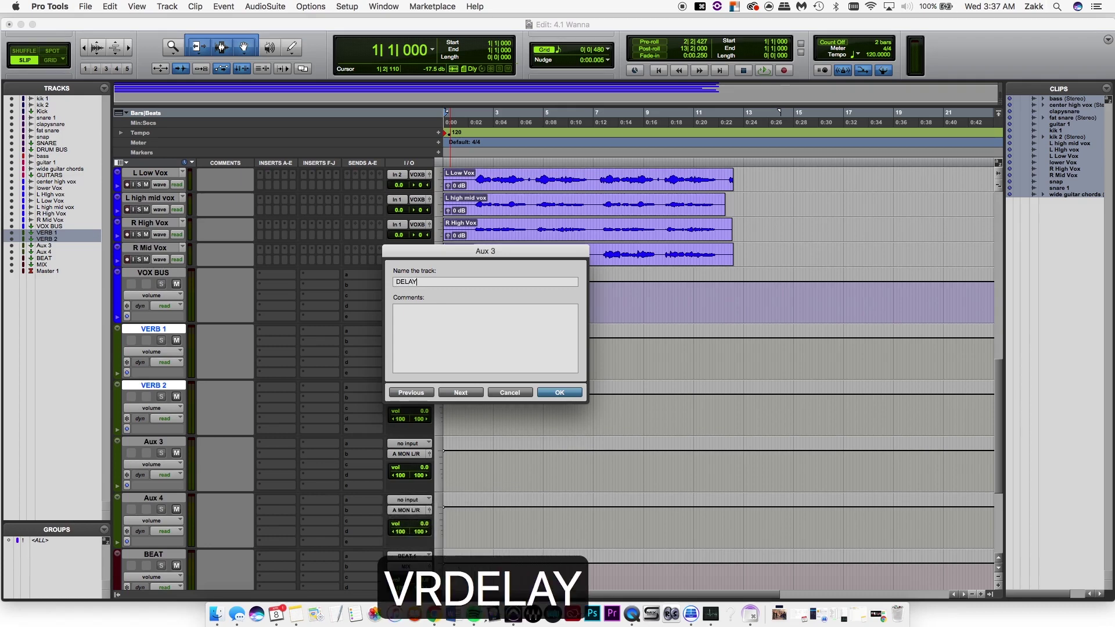
{"action": "type", "text": " 1"}
{"action": "key", "text": "super+Down"}
{"action": "type", "text": "D"}
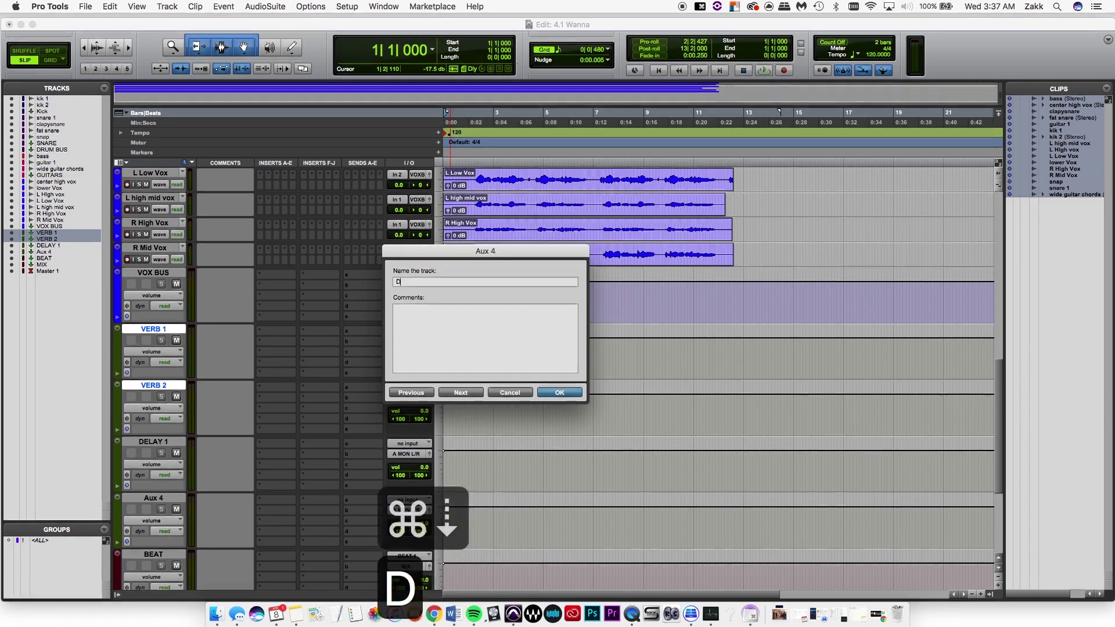
{"action": "type", "text": "ELAY 2"}
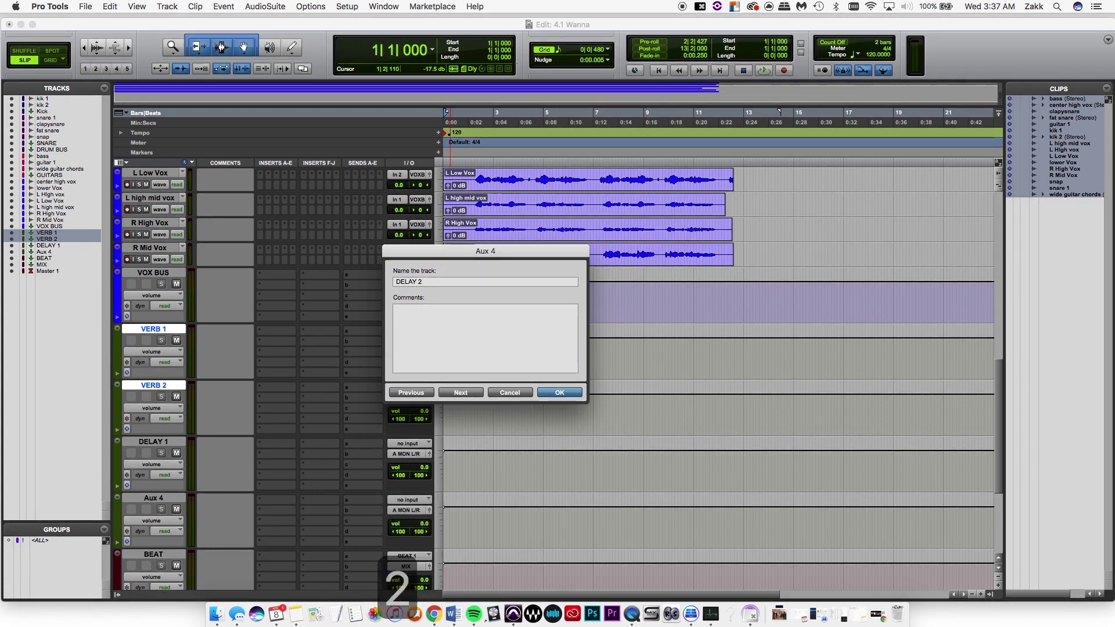
{"action": "key", "text": "Return"}
{"action": "left_click", "coordinate": [157, 328], "text": "super"}
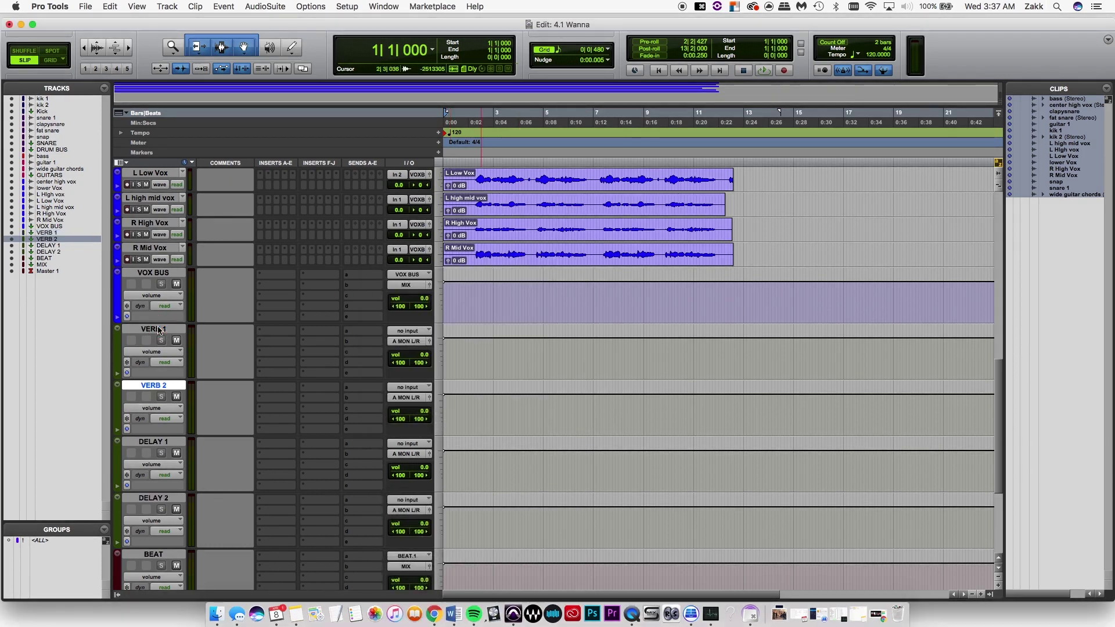
{"action": "left_click", "coordinate": [158, 329]}
{"action": "left_click", "coordinate": [158, 329], "text": "super"}
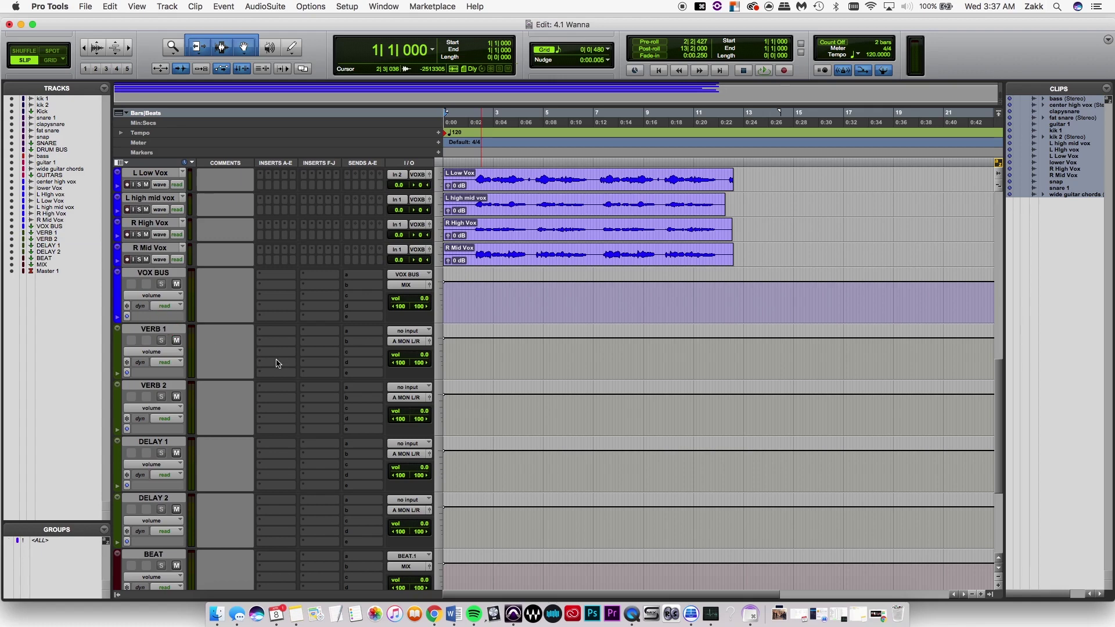
Step: Colour the DELAY 1 and DELAY 2 tracks bright orange
{"action": "scroll", "coordinate": [293, 366], "scroll_direction": "down", "scroll_amount": 2}
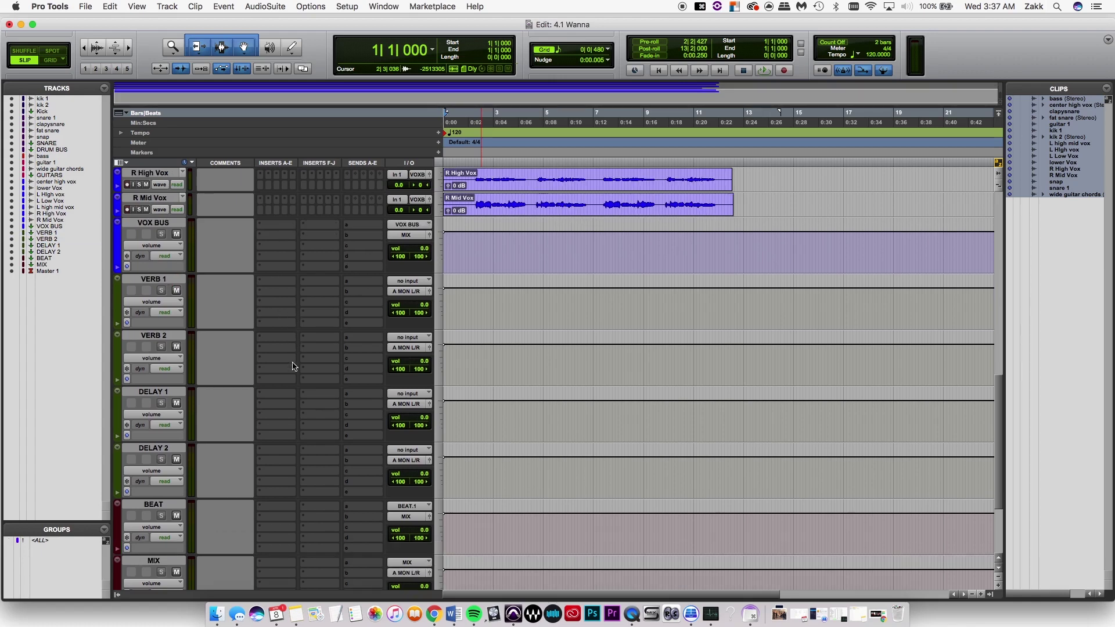
{"action": "left_click", "coordinate": [153, 392]}
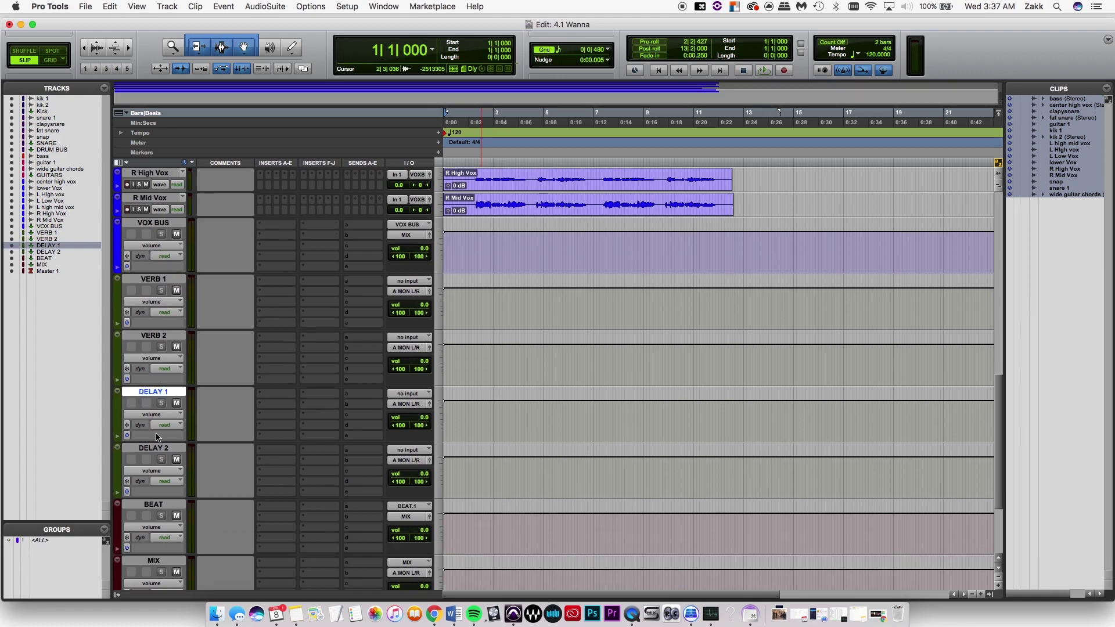
{"action": "left_click", "coordinate": [153, 449], "text": "shift"}
{"action": "double_click", "coordinate": [120, 413]}
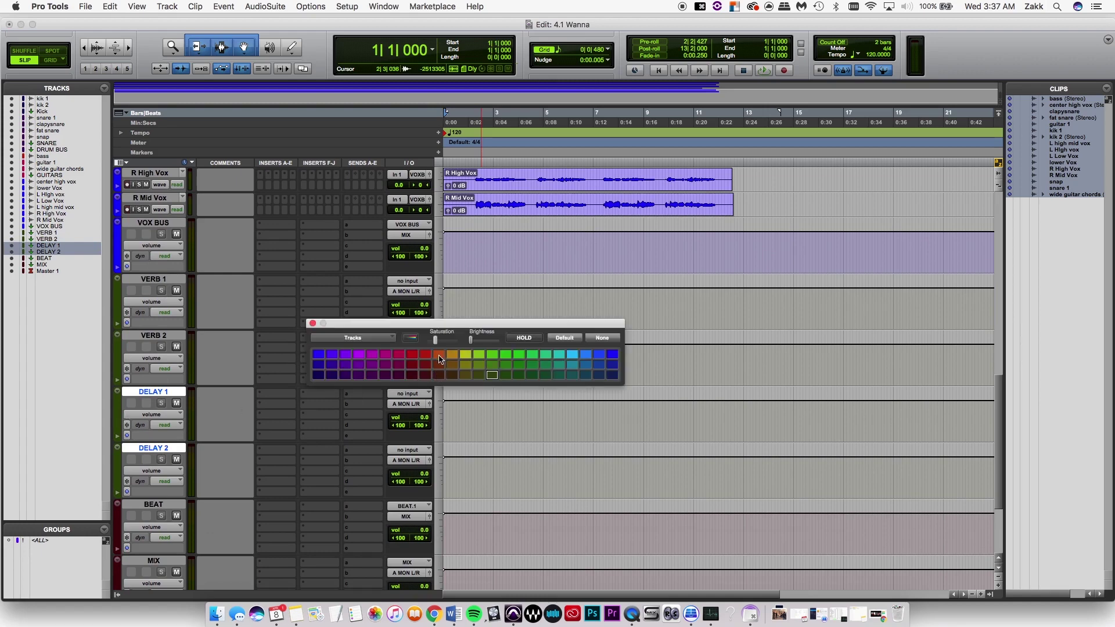
{"action": "left_click", "coordinate": [439, 354]}
Step: Colour the VERB 1 and VERB 2 tracks light blue and close the colour palette
{"action": "left_click", "coordinate": [145, 336]}
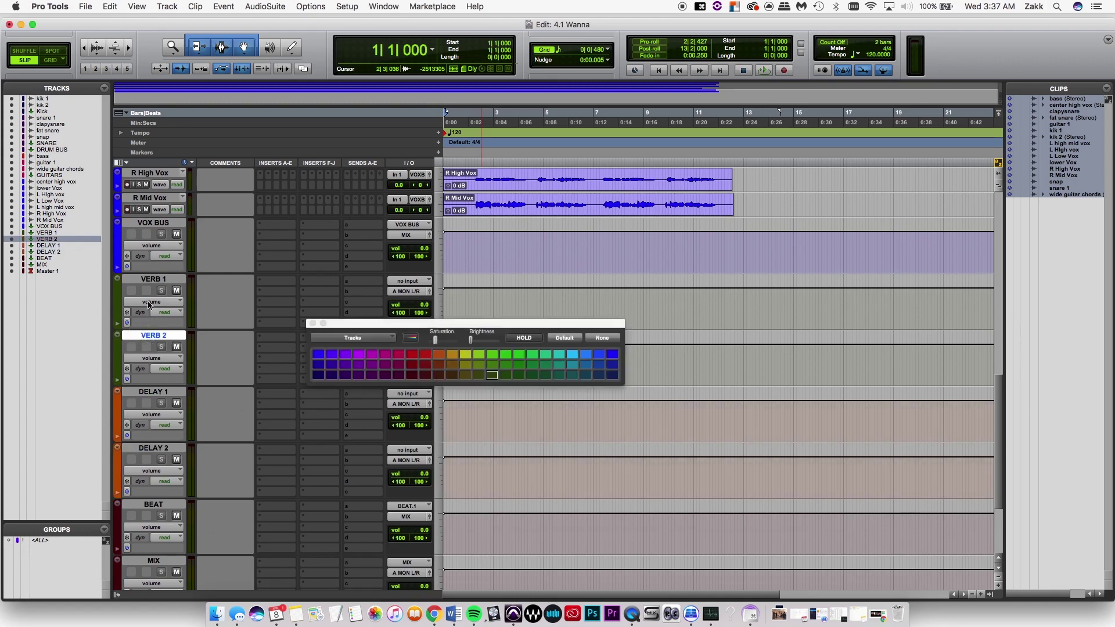
{"action": "left_click", "coordinate": [153, 279], "text": "shift"}
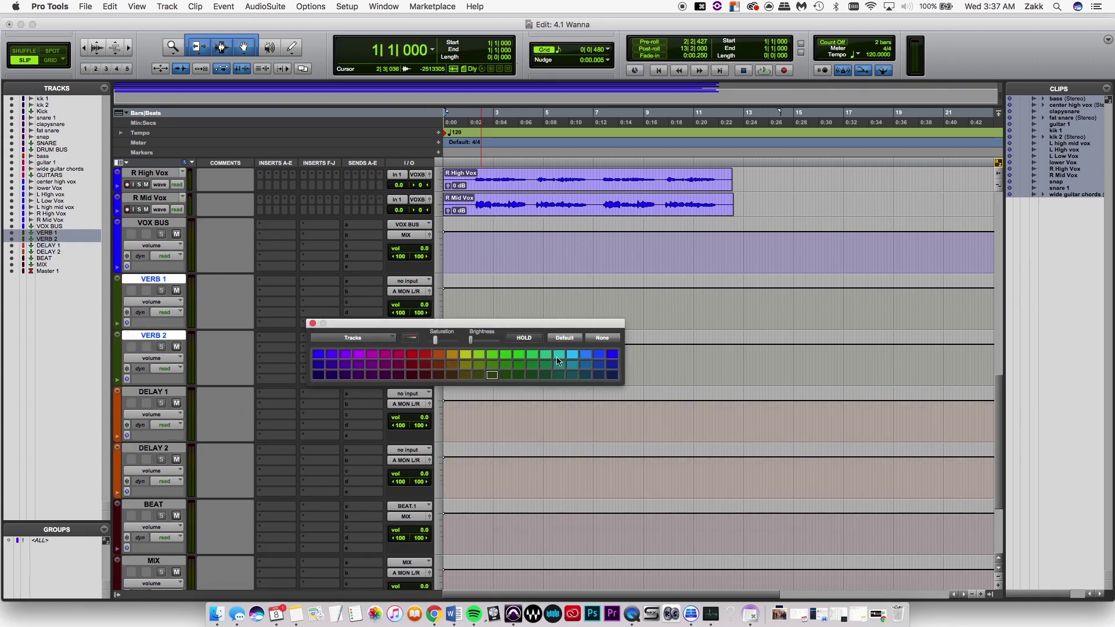
{"action": "left_click", "coordinate": [572, 355]}
{"action": "left_click", "coordinate": [312, 323]}
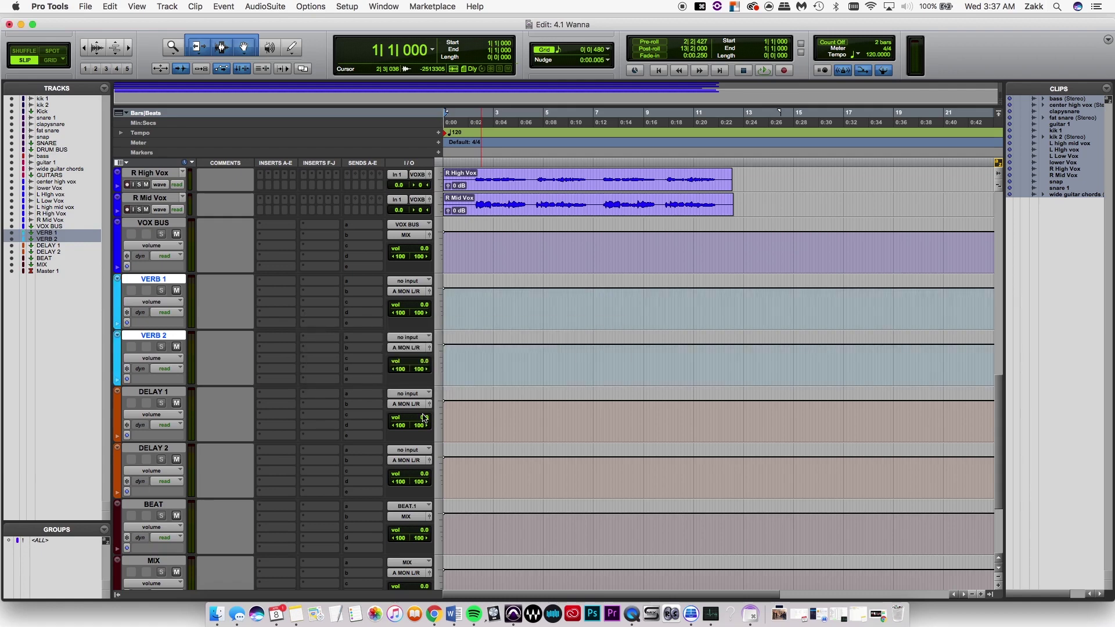
Step: Route send a of the VOX BUS track to the VERB 1 track and close the send window
{"action": "scroll", "coordinate": [308, 341], "scroll_direction": "up", "scroll_amount": 3}
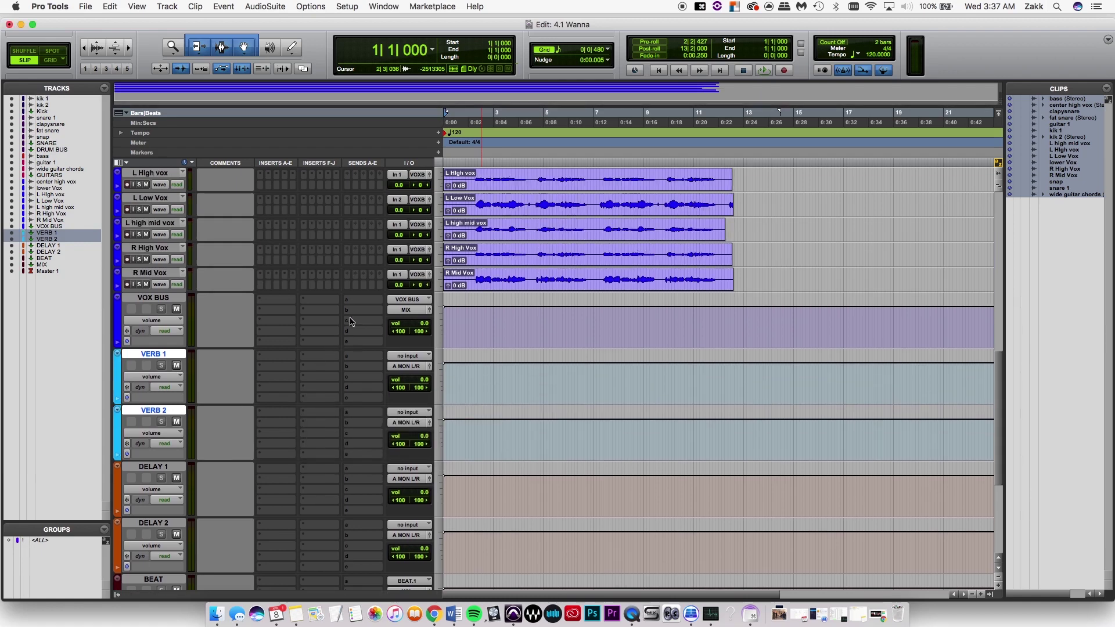
{"action": "left_click", "coordinate": [169, 297]}
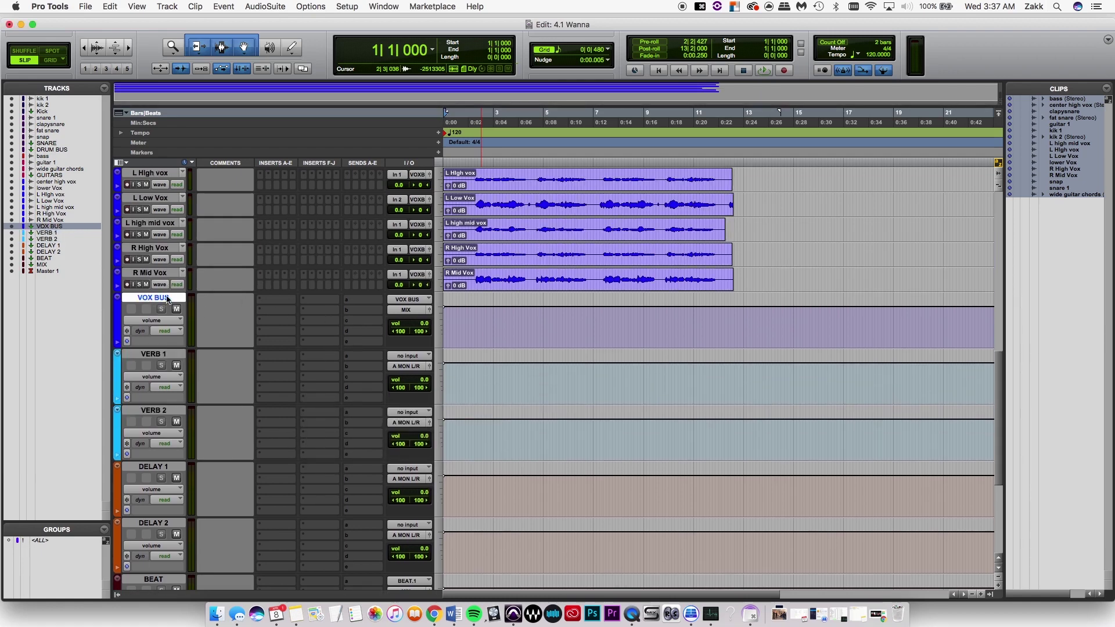
{"action": "left_click", "coordinate": [360, 303]}
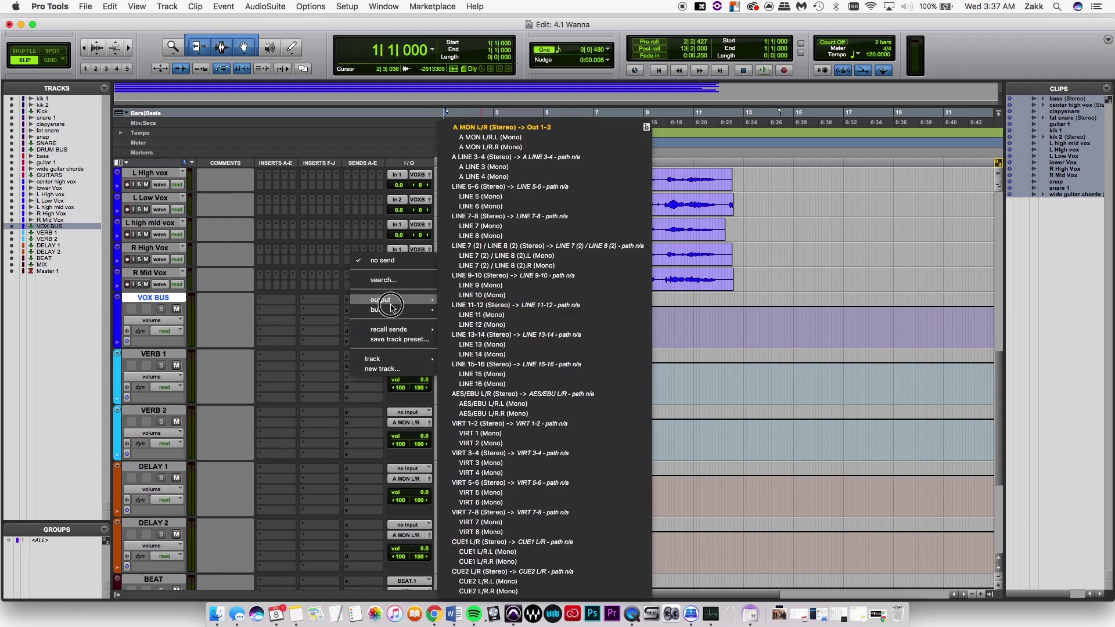
{"action": "mouse_move", "coordinate": [413, 358]}
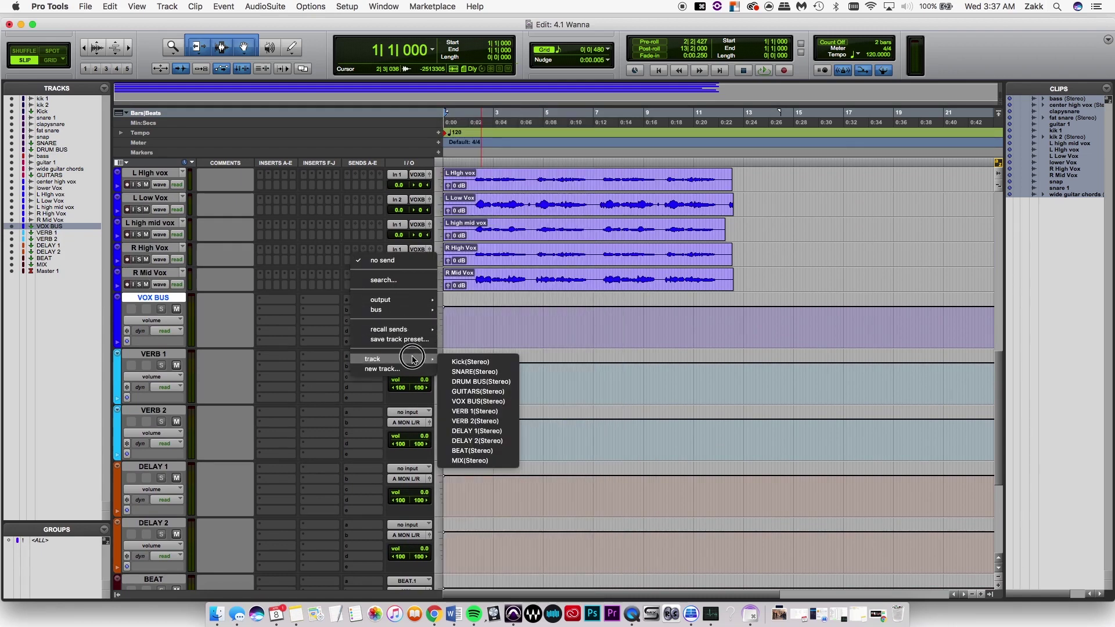
{"action": "left_click", "coordinate": [487, 412]}
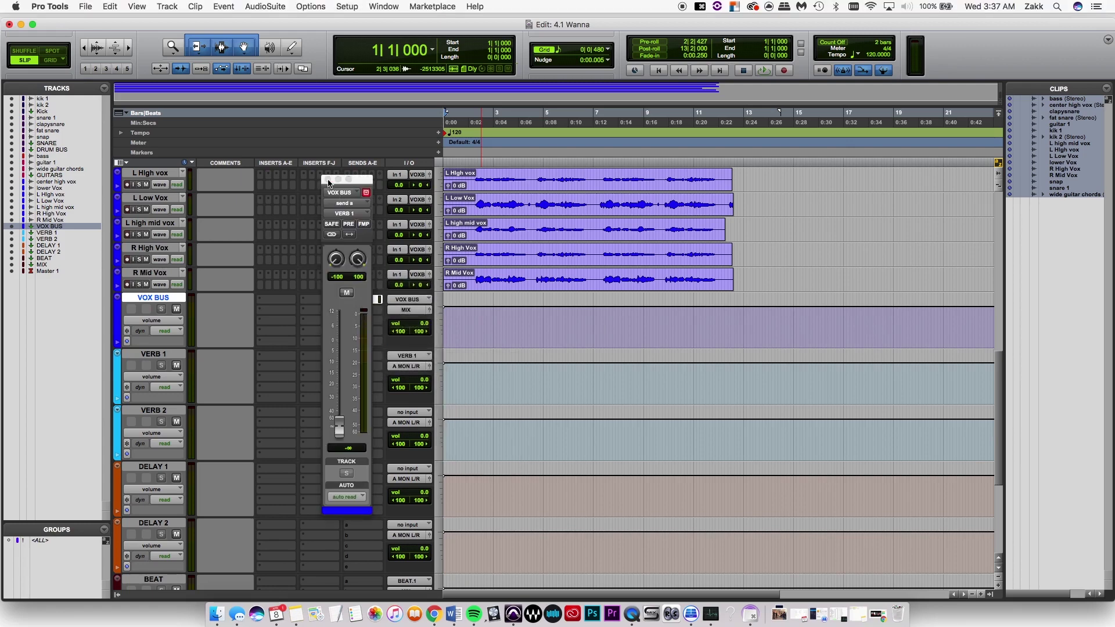
{"action": "left_click_drag", "start_coordinate": [328, 184], "coordinate": [168, 179]}
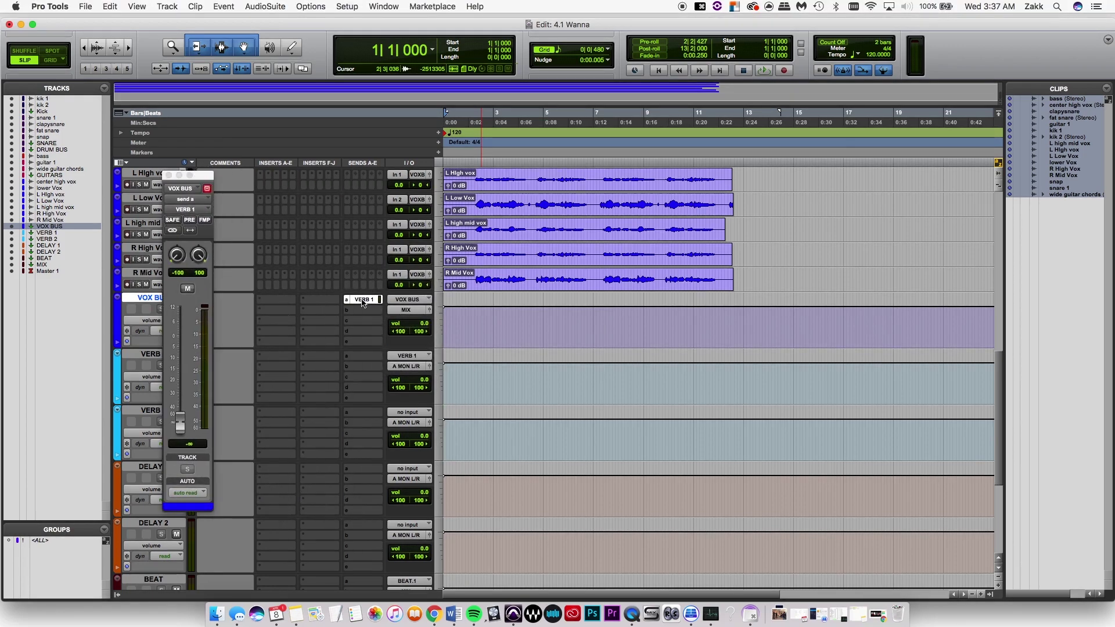
{"action": "mouse_move", "coordinate": [192, 430]}
{"action": "left_mouse_down"}
{"action": "mouse_move", "coordinate": [192, 356]}
{"action": "mouse_move", "coordinate": [191, 430]}
{"action": "left_mouse_up"}
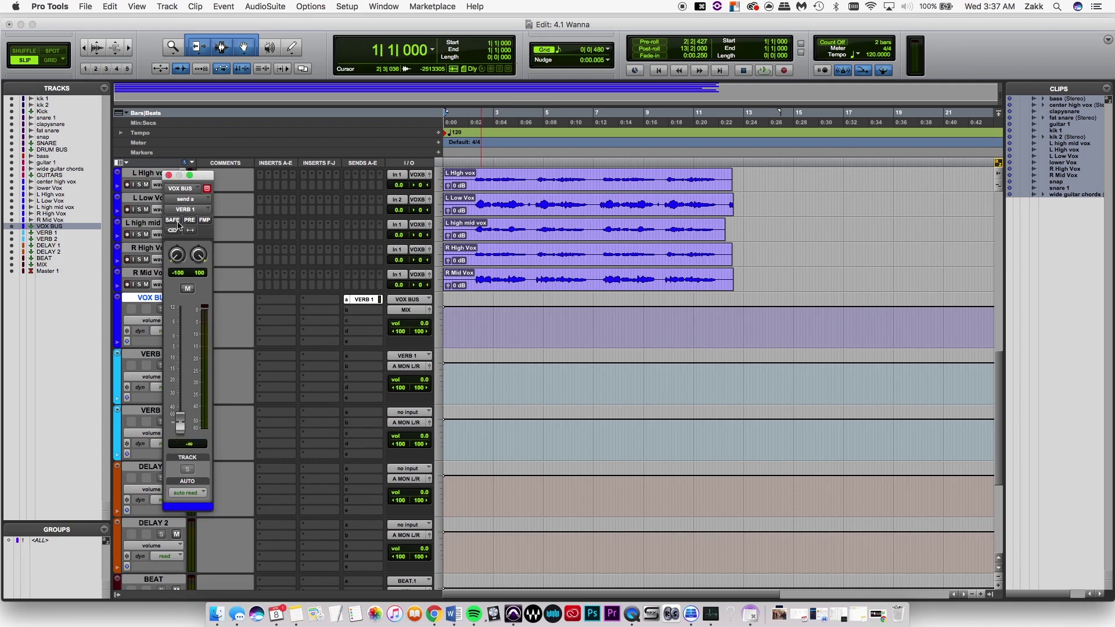
{"action": "left_click", "coordinate": [168, 176]}
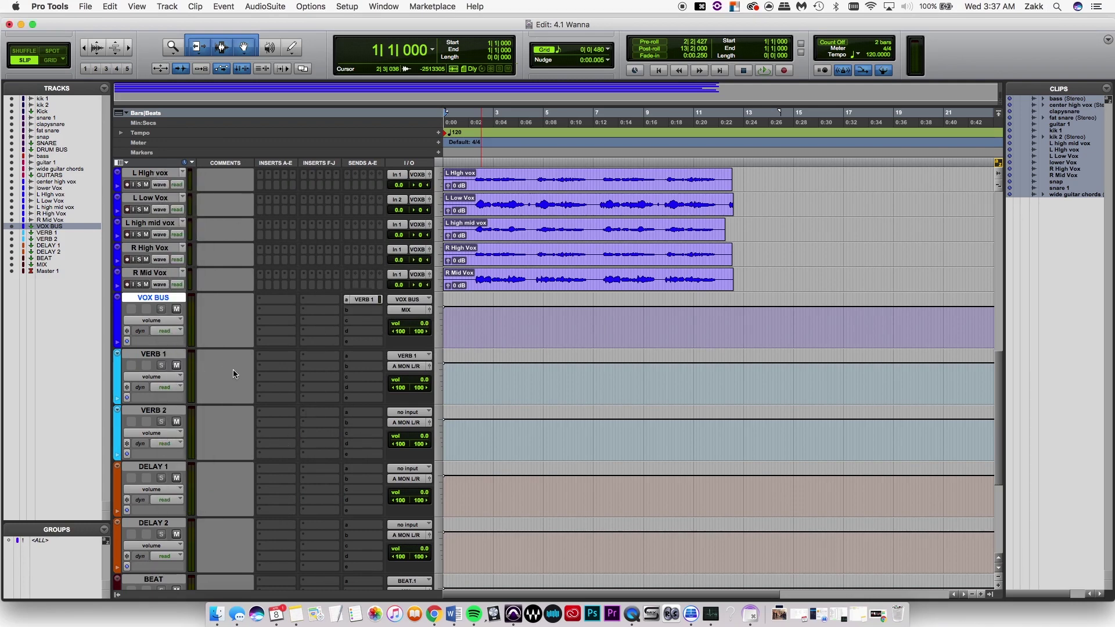
Step: Route send b of the VOX BUS track to the DELAY 1 track, close its send window and deselect the track
{"action": "left_click", "coordinate": [360, 310]}
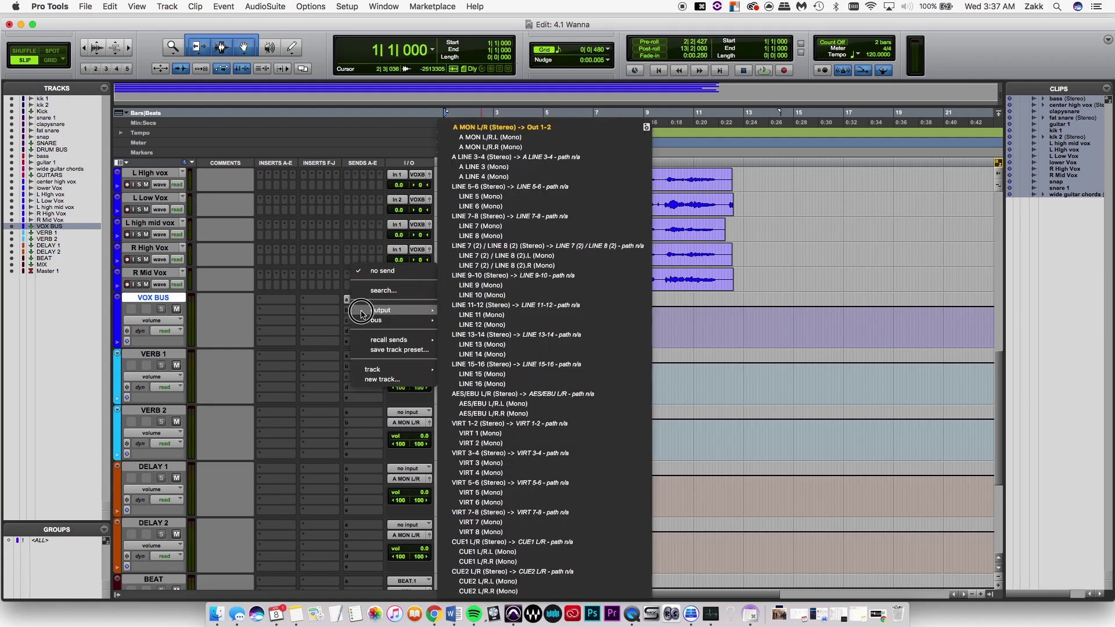
{"action": "mouse_move", "coordinate": [398, 370]}
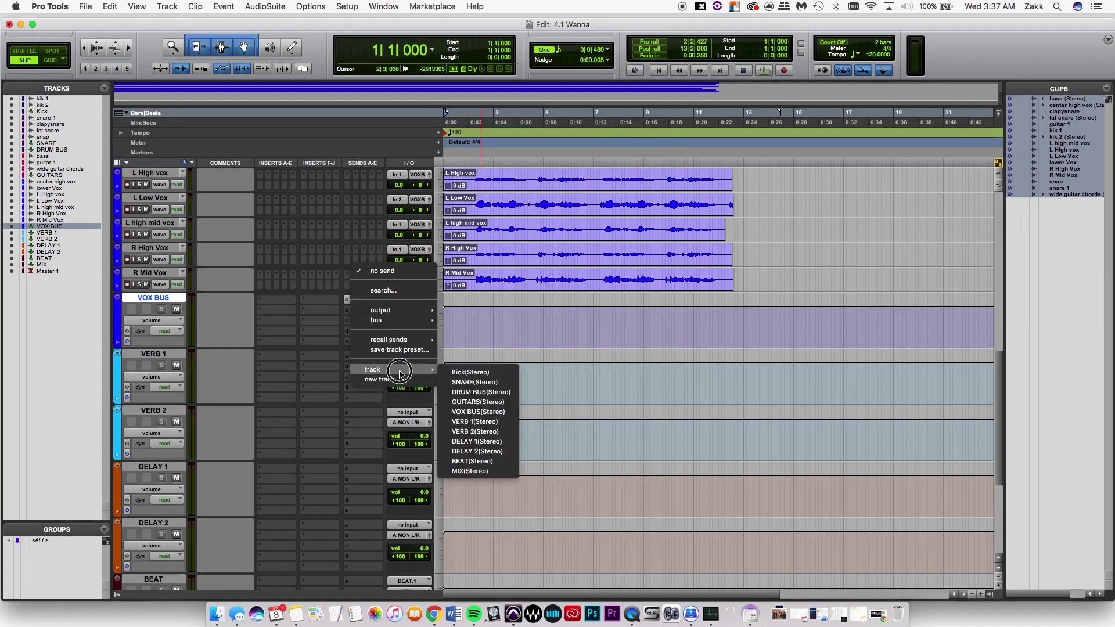
{"action": "left_click", "coordinate": [499, 442]}
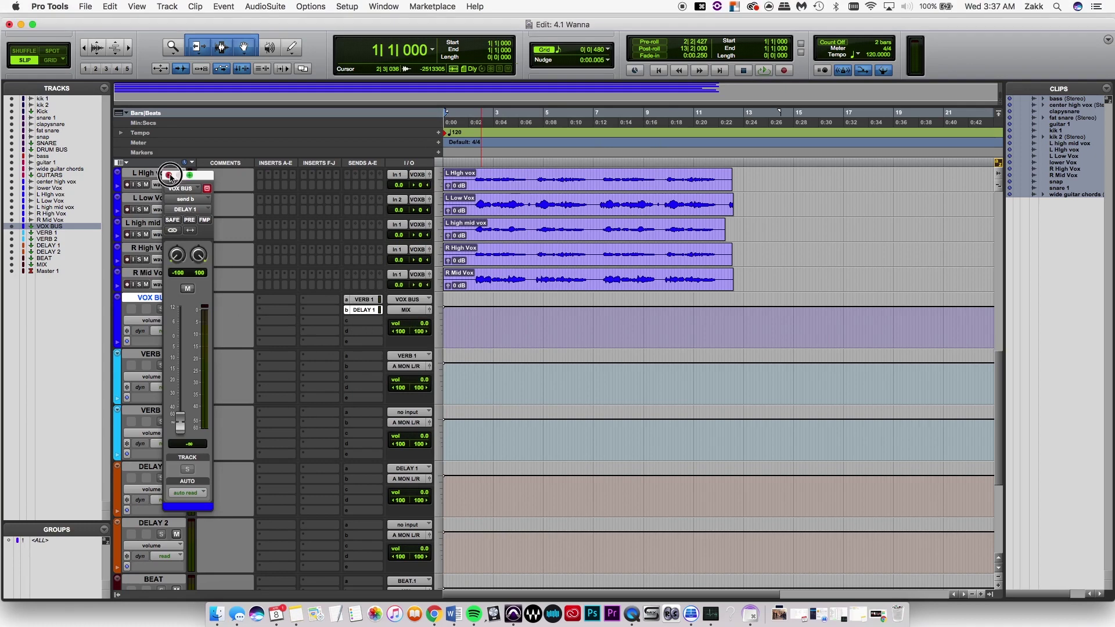
{"action": "left_click", "coordinate": [366, 311]}
{"action": "left_click_drag", "start_coordinate": [369, 329], "coordinate": [347, 311]}
{"action": "left_click", "coordinate": [347, 312]}
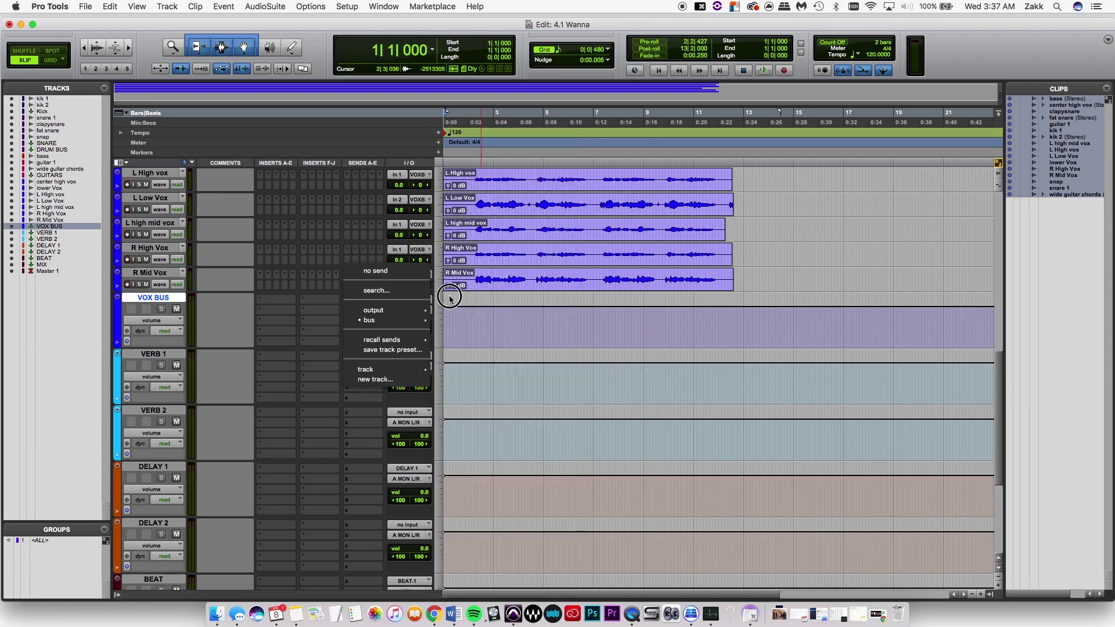
{"action": "left_click", "coordinate": [450, 298]}
{"action": "left_click", "coordinate": [169, 297]}
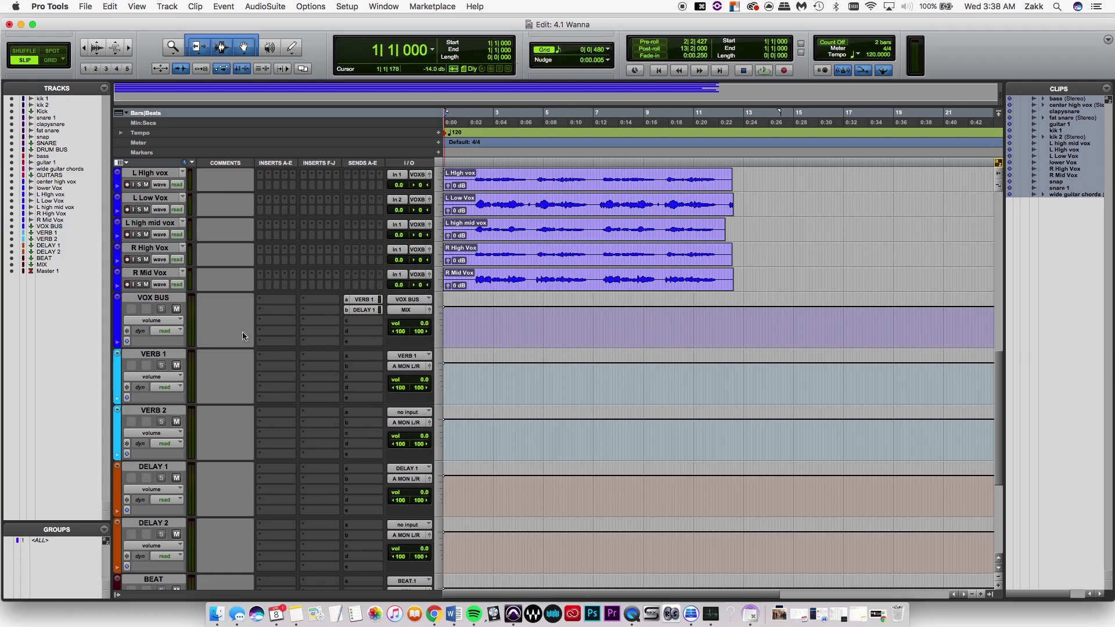
Step: Reduce the height of all tracks so that more of the session fits in the Edit window
{"action": "scroll", "coordinate": [449, 455], "scroll_direction": "up", "scroll_amount": 10}
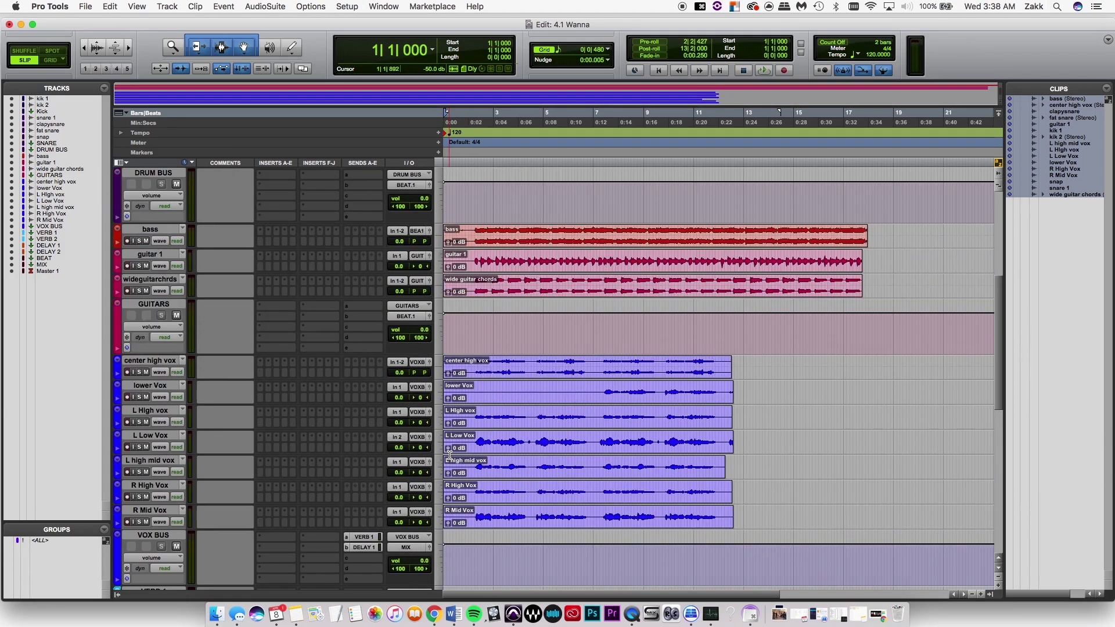
{"action": "left_click", "coordinate": [997, 582]}
{"action": "left_click", "coordinate": [997, 581]}
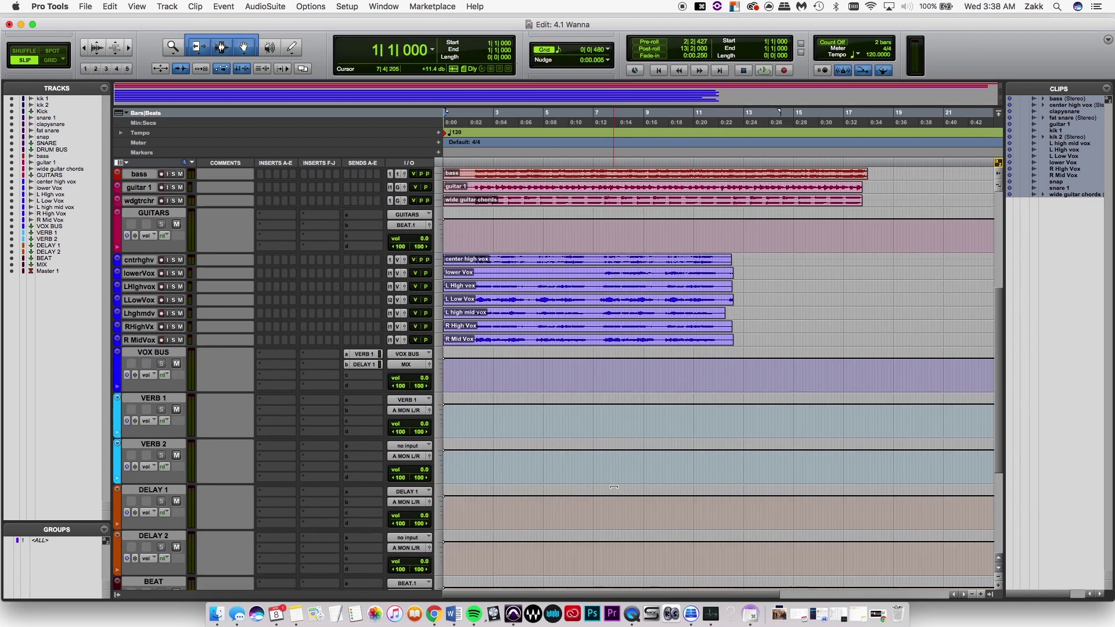
Step: Review the session layout from the kick tracks down to Master 1, checking the buses, aux tracks, sends and routing
{"action": "scroll", "coordinate": [610, 485], "scroll_direction": "down", "scroll_amount": 3}
{"action": "scroll", "coordinate": [611, 484], "scroll_direction": "up", "scroll_amount": 5}
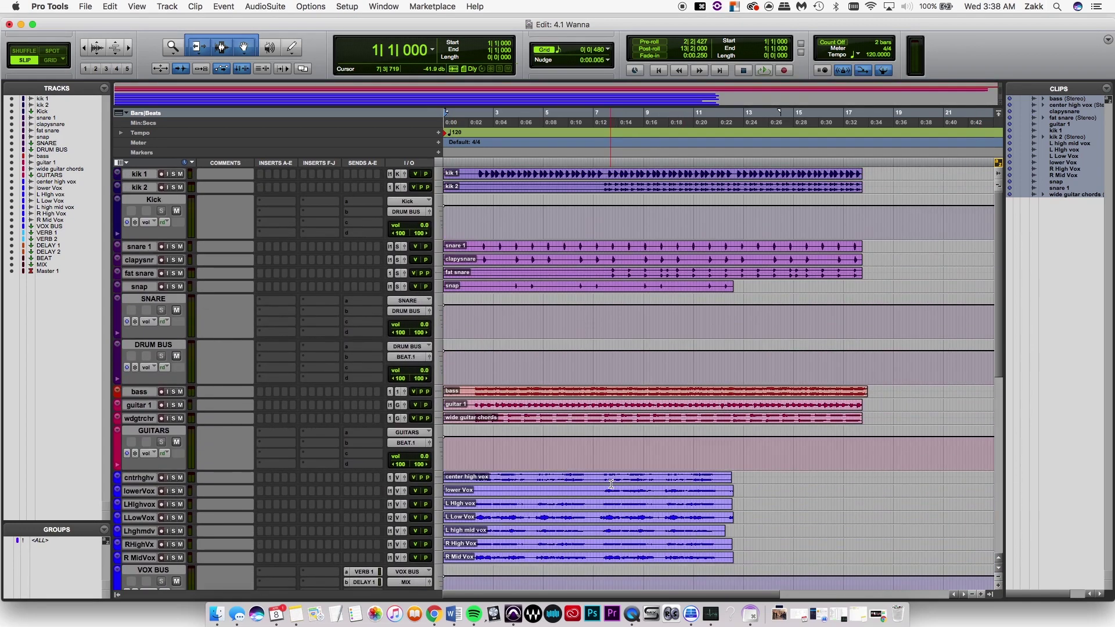
{"action": "scroll", "coordinate": [234, 309], "scroll_direction": "down", "scroll_amount": 12}
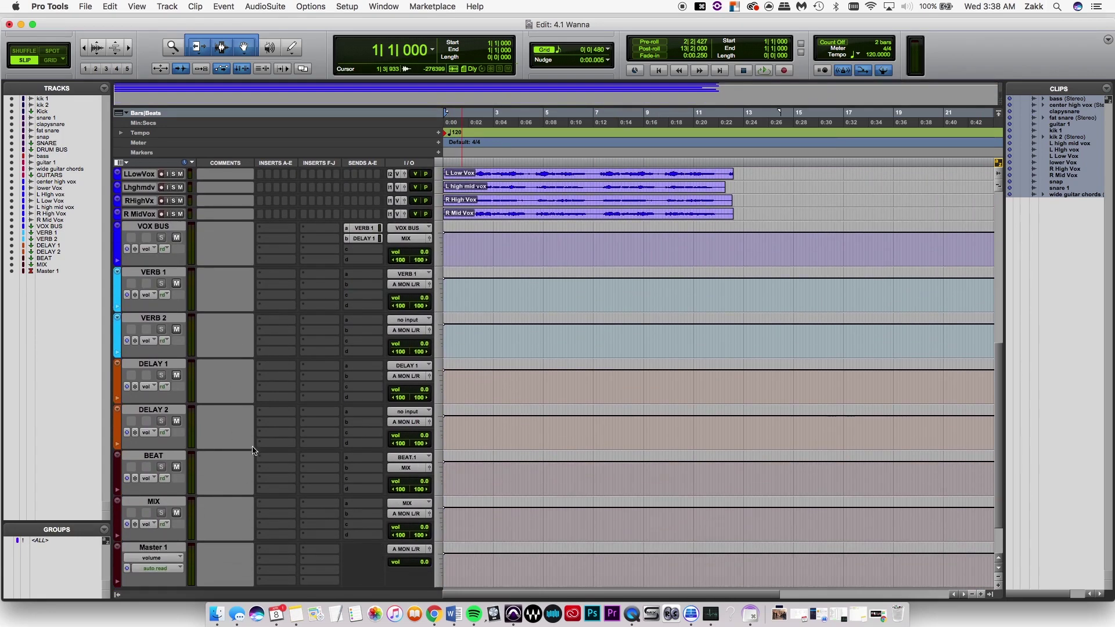
{"action": "scroll", "coordinate": [256, 441], "scroll_direction": "up", "scroll_amount": 4}
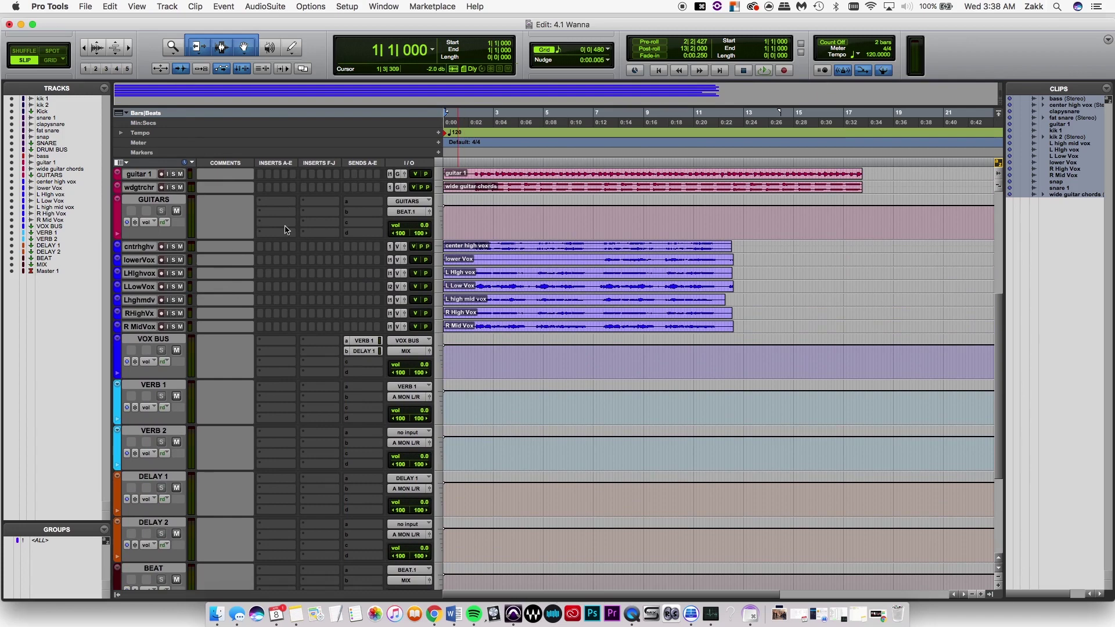
{"action": "scroll", "coordinate": [637, 297], "scroll_direction": "down", "scroll_amount": 5}
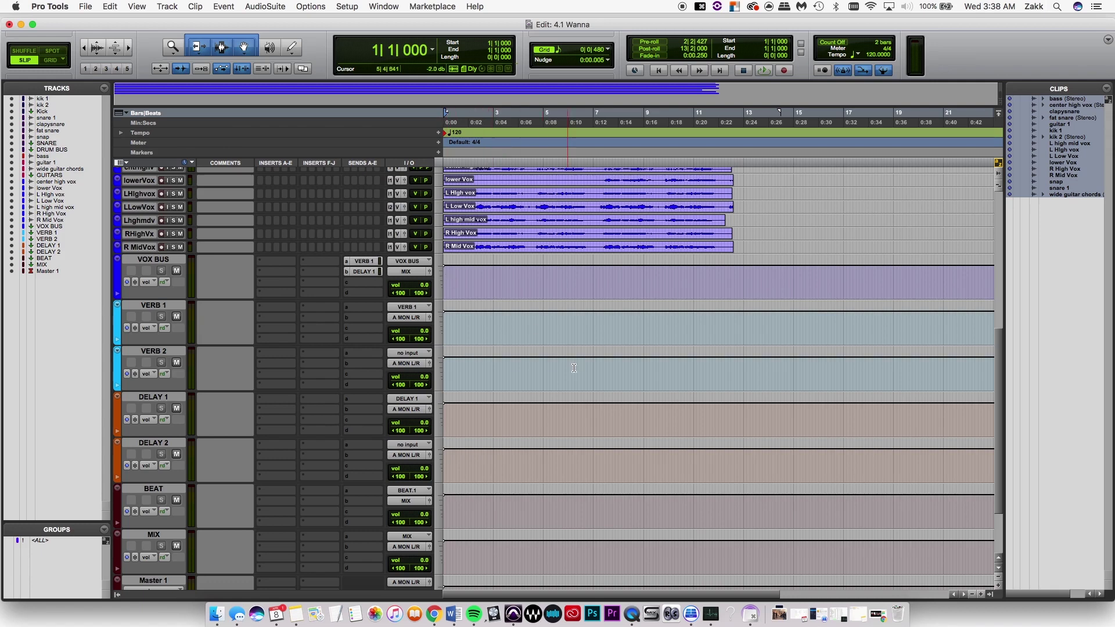
{"action": "scroll", "coordinate": [419, 245], "scroll_direction": "down", "scroll_amount": 2}
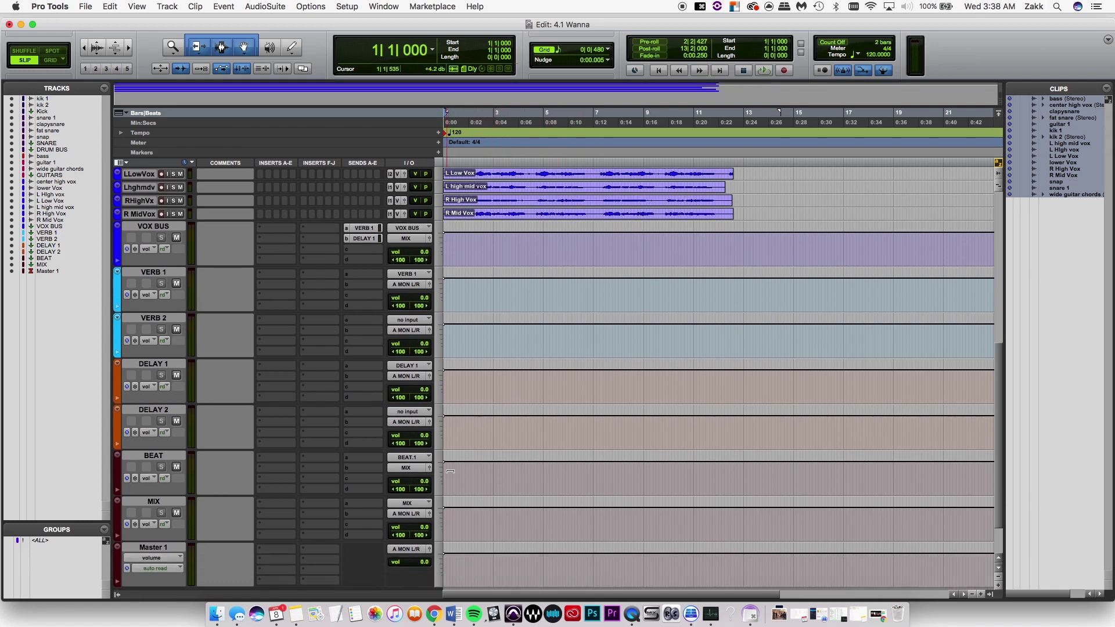
{"action": "scroll", "coordinate": [281, 507], "scroll_direction": "down", "scroll_amount": 2}
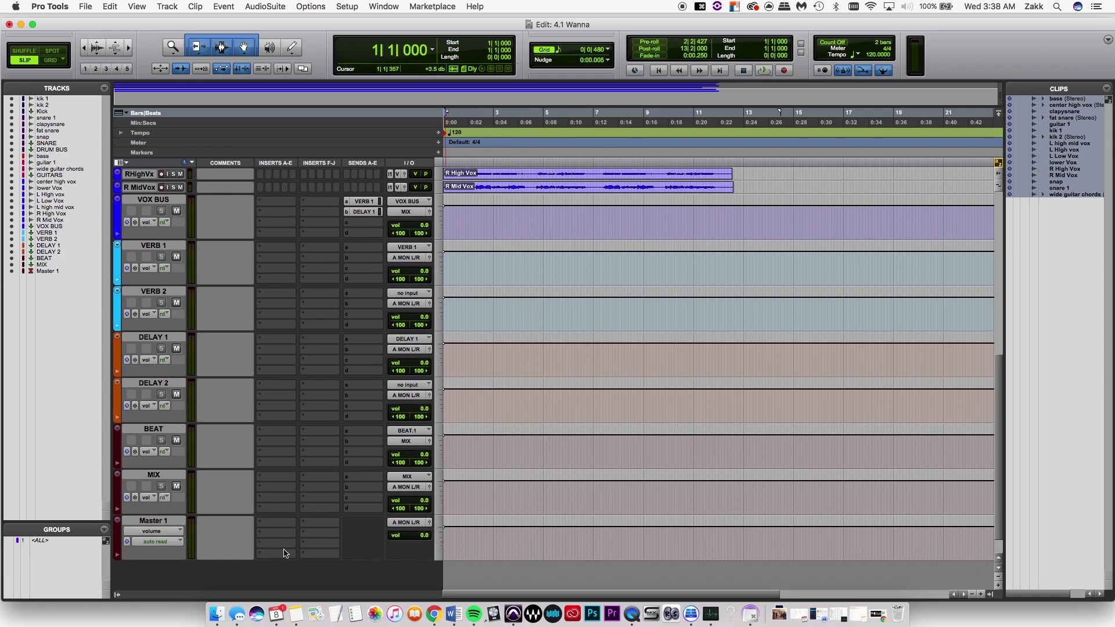